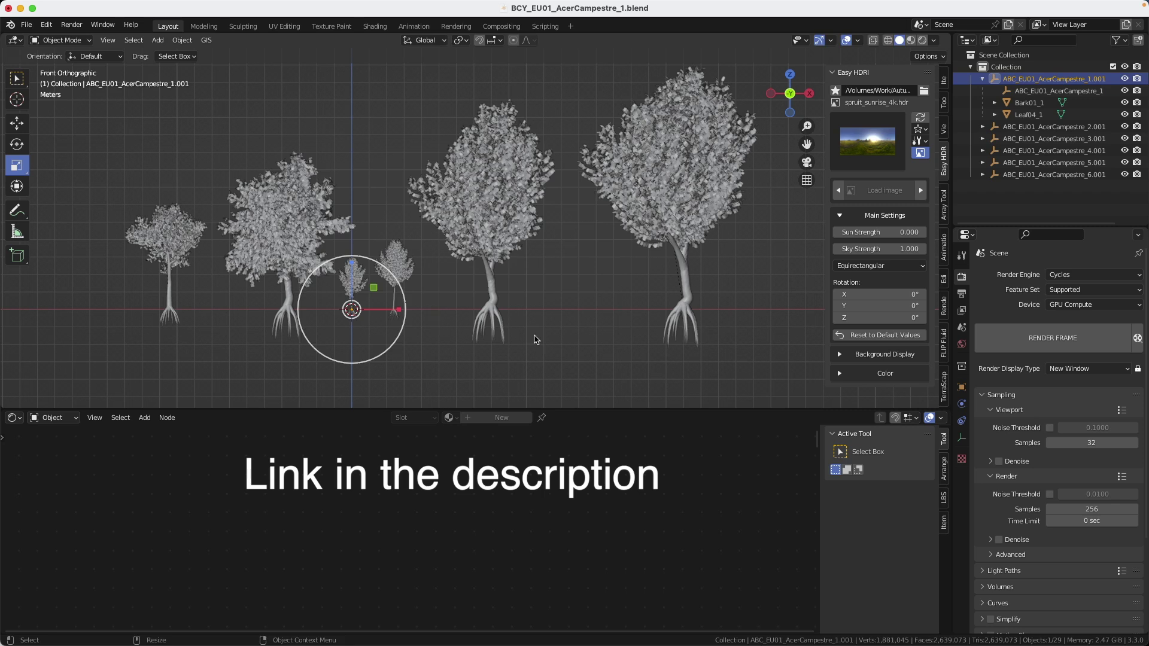
Scale trees 1, 2, 4, 5 and 6 individually by their parent empties so all six trees have about the same height.
key(s)
click(913, 323)
click(1024, 126)
key(s)
click(757, 311)
click(1024, 138)
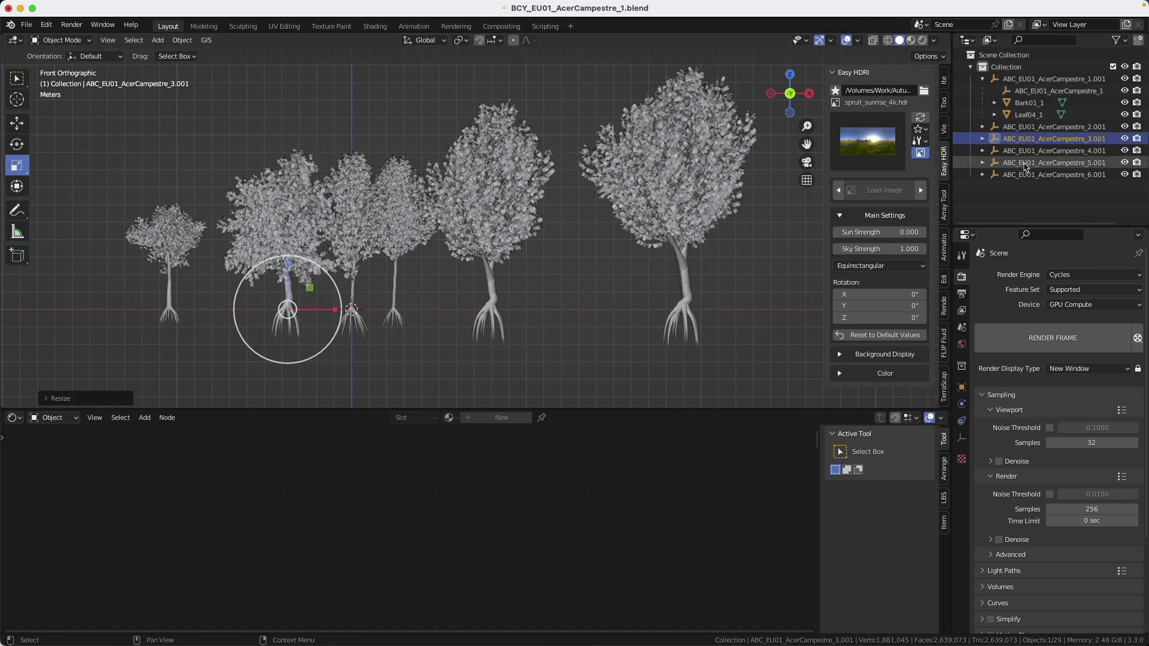
click(1024, 151)
key(s)
click(582, 318)
click(1024, 162)
key(s)
click(718, 344)
click(1024, 174)
key(s)
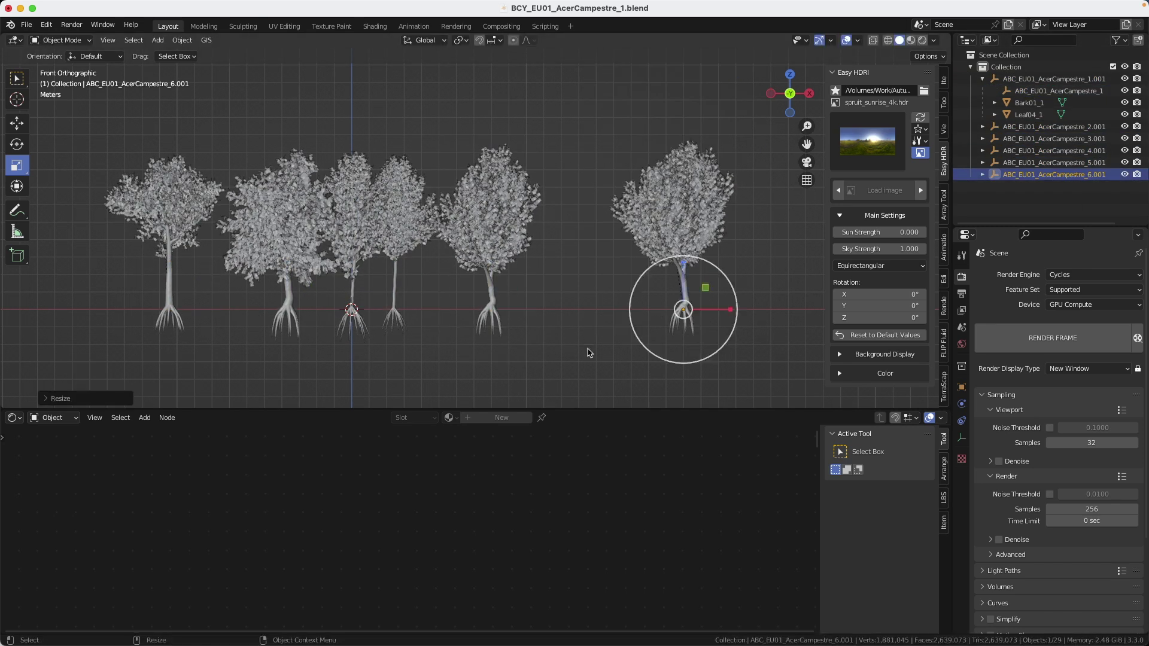
drag(589, 353, 120, 167)
Select the leaf meshes of all six trees, with Leaf01_6 active, and link its materials to the others.
click(144, 197)
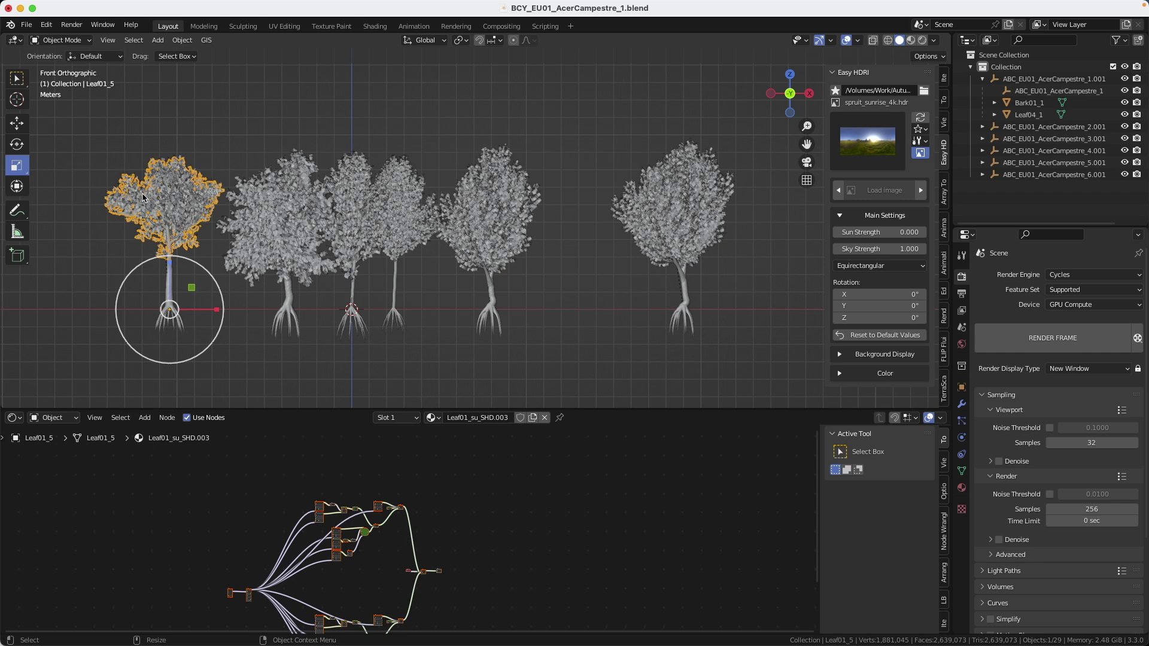
shift+click(279, 170)
shift+click(409, 165)
shift+click(455, 170)
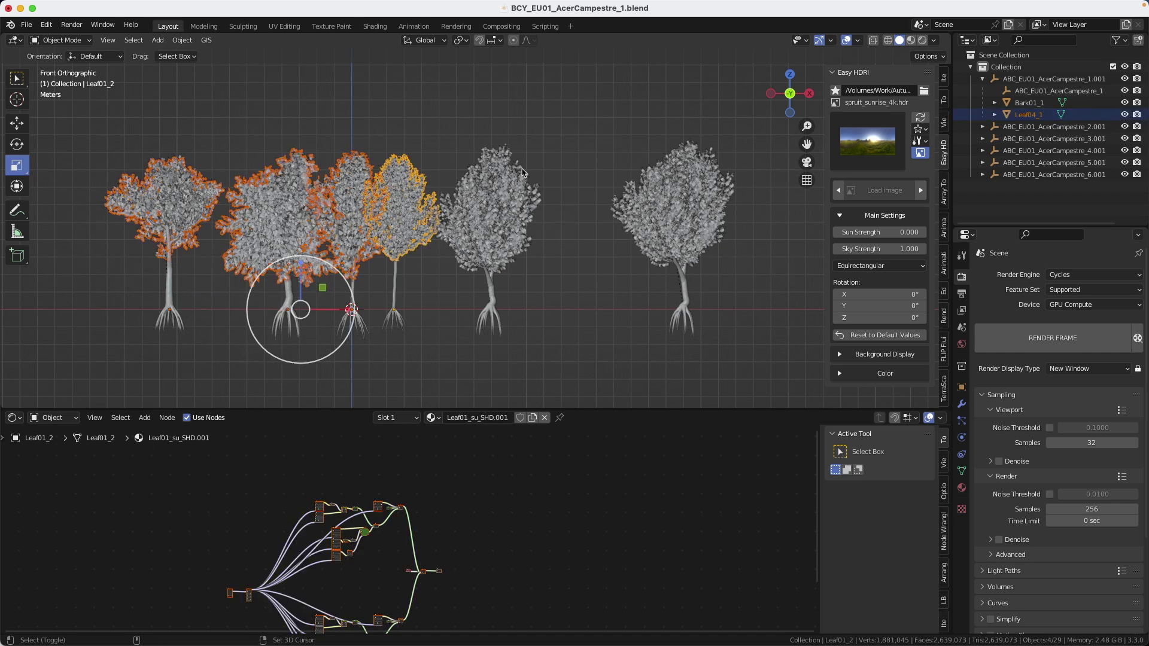
shift+click(525, 174)
shift+click(649, 176)
key(ctrl+l)
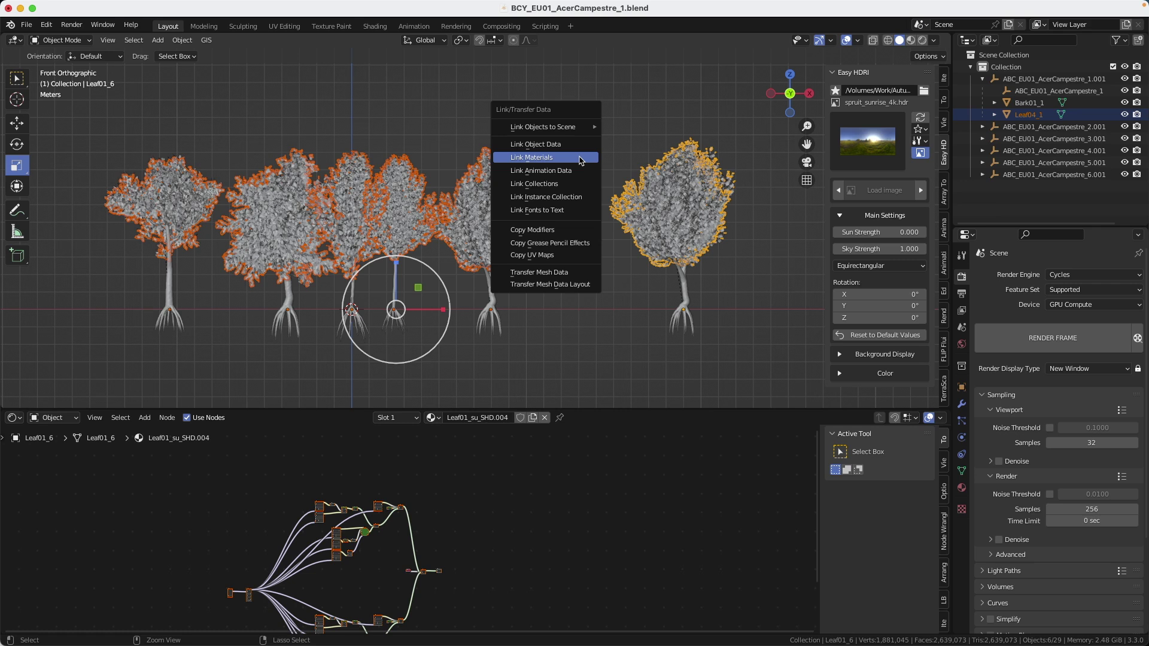
click(531, 157)
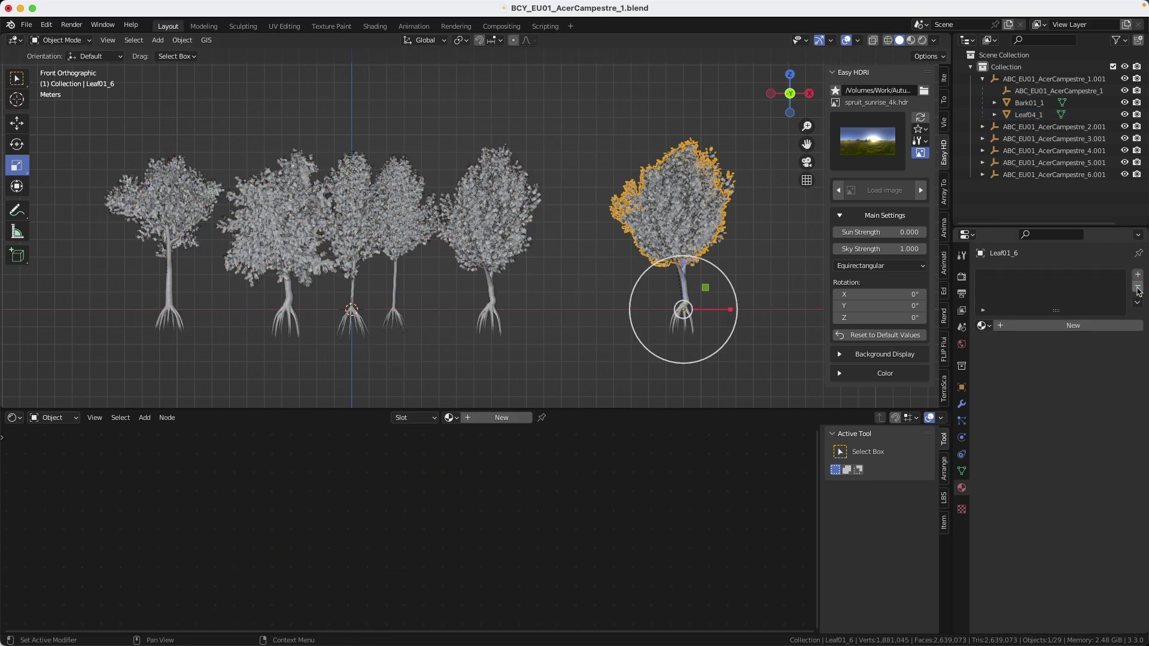
Create a new material named leaves on Leaf01_6 and add an Object Info node to it.
click(1073, 326)
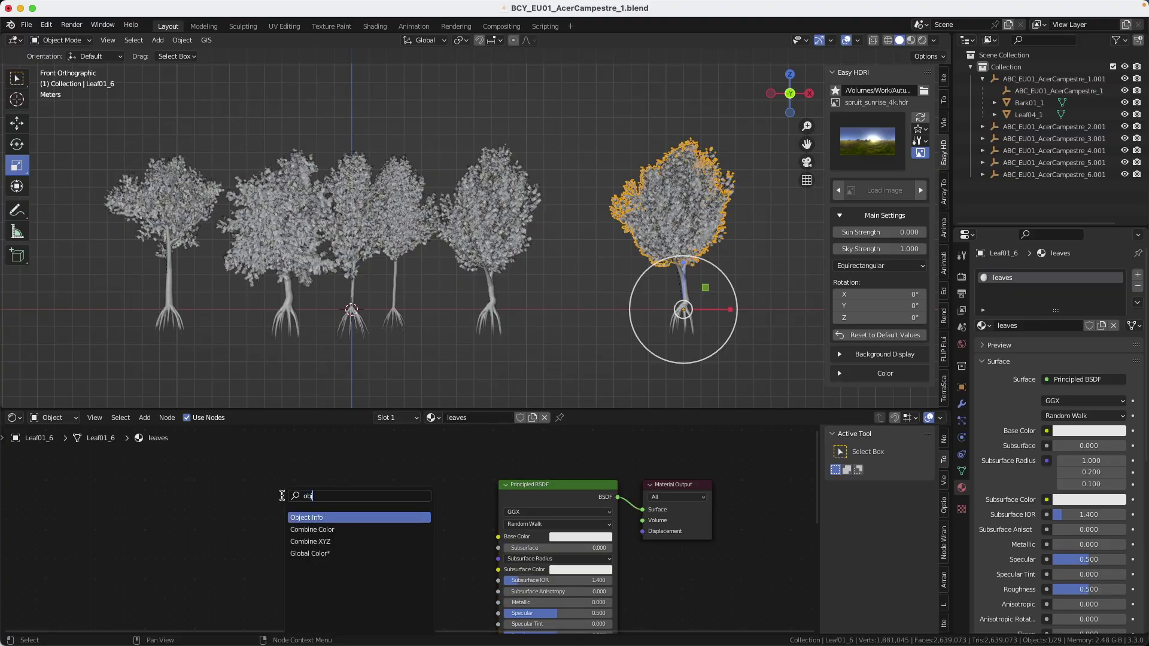
key(Return)
click(194, 473)
Add a ColorRamp node, feed Object Info's Random output into its Fac, and connect its Color to the Principled BSDF's Base Color.
key(shift+a)
text(ramp)
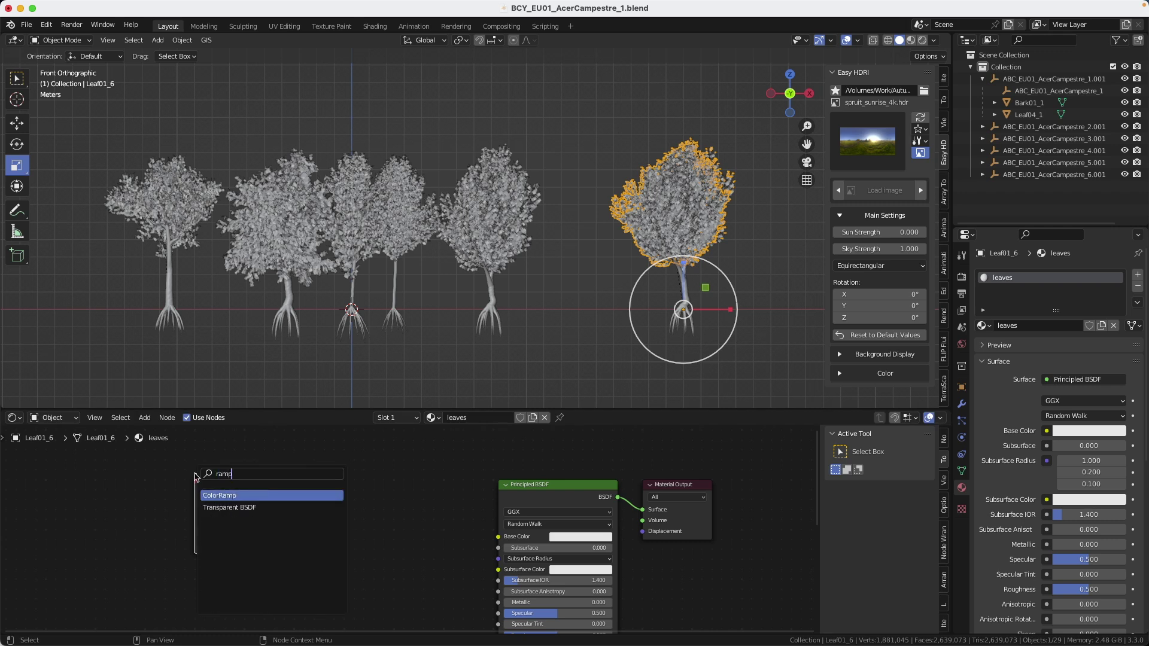
key(Return)
click(317, 463)
drag(264, 545, 324, 563)
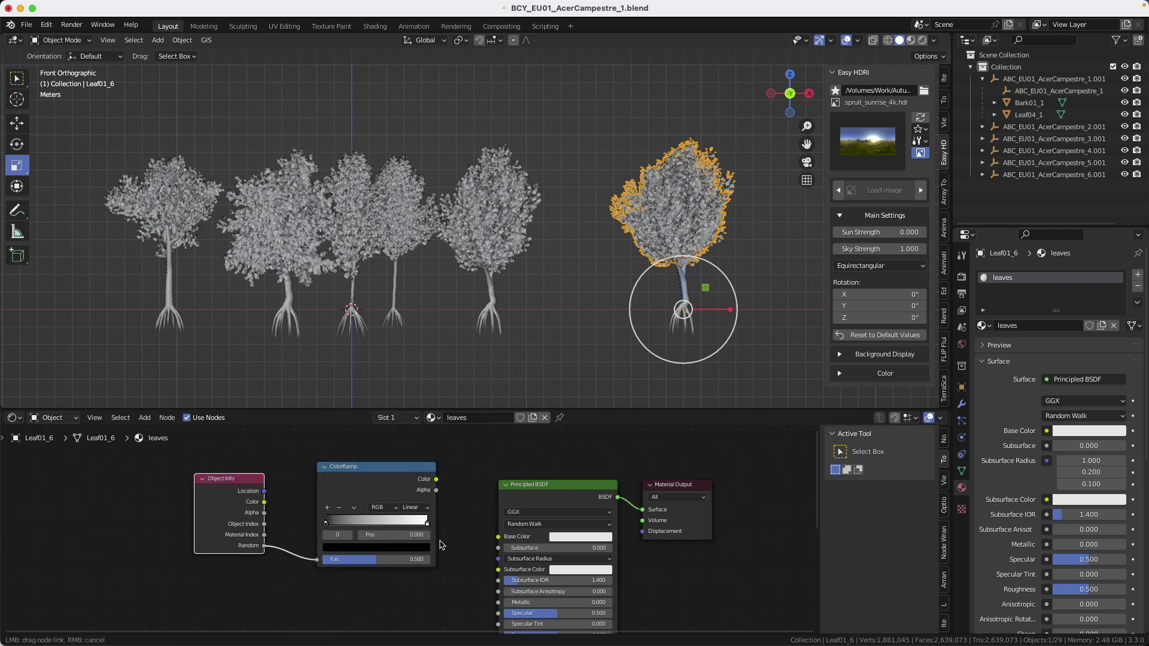
drag(434, 480, 501, 537)
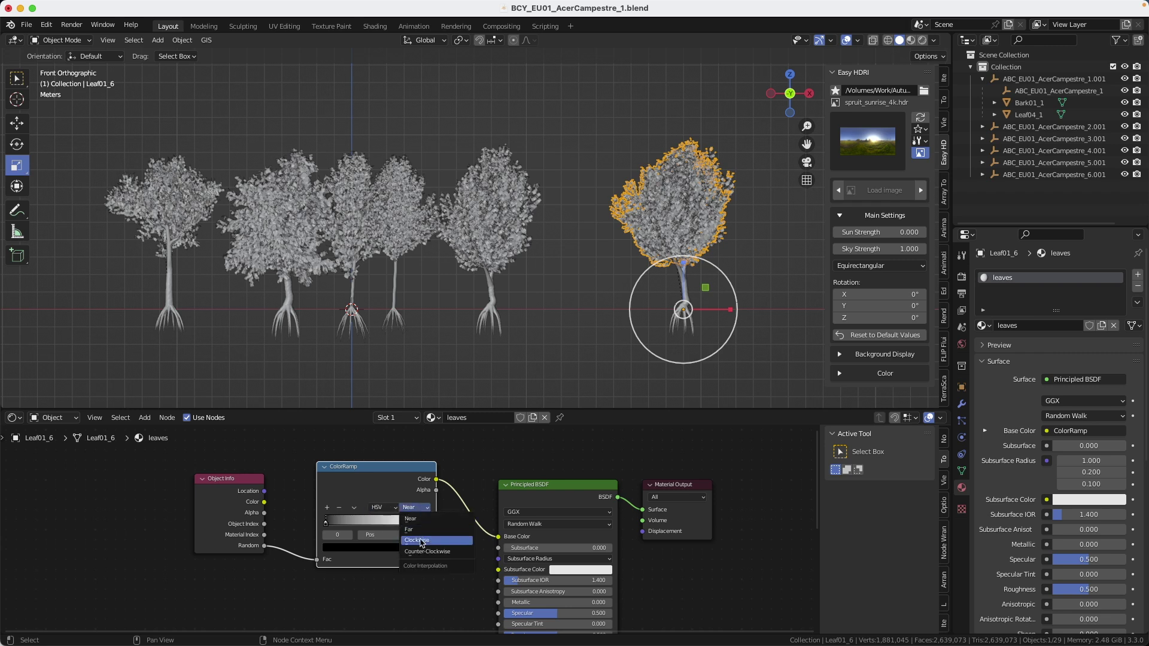
Set the HSV ColorRamp's interpolation to Clockwise, and colour its first stop green and its last stop red.
click(422, 541)
click(341, 548)
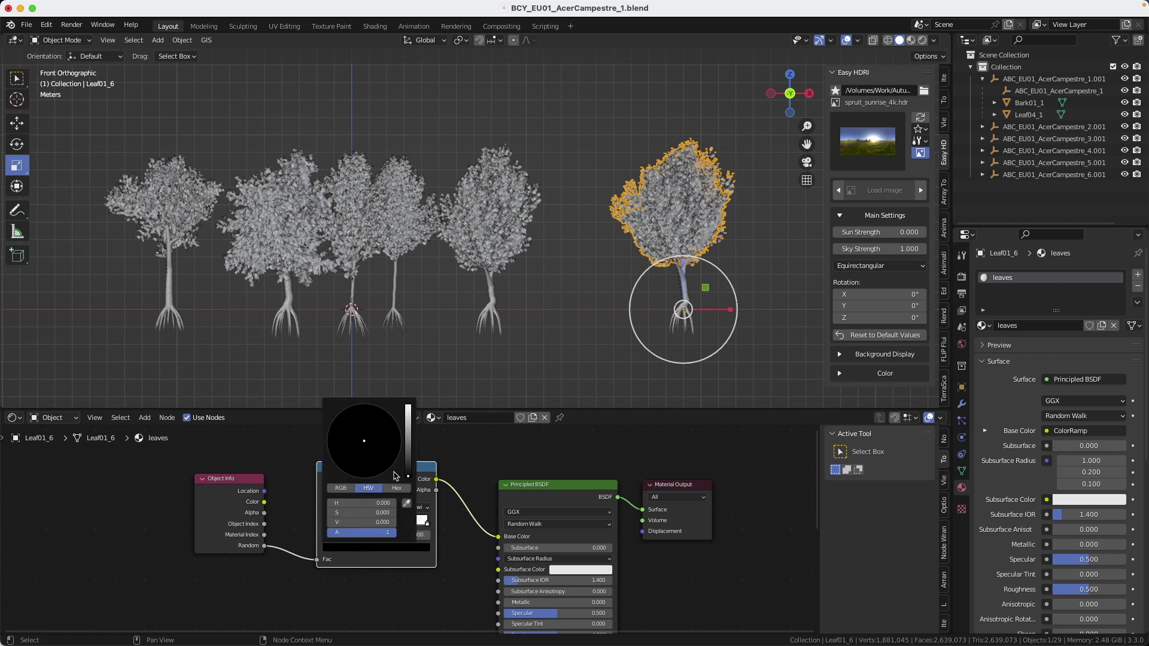
drag(407, 468, 367, 477)
click(427, 524)
click(416, 547)
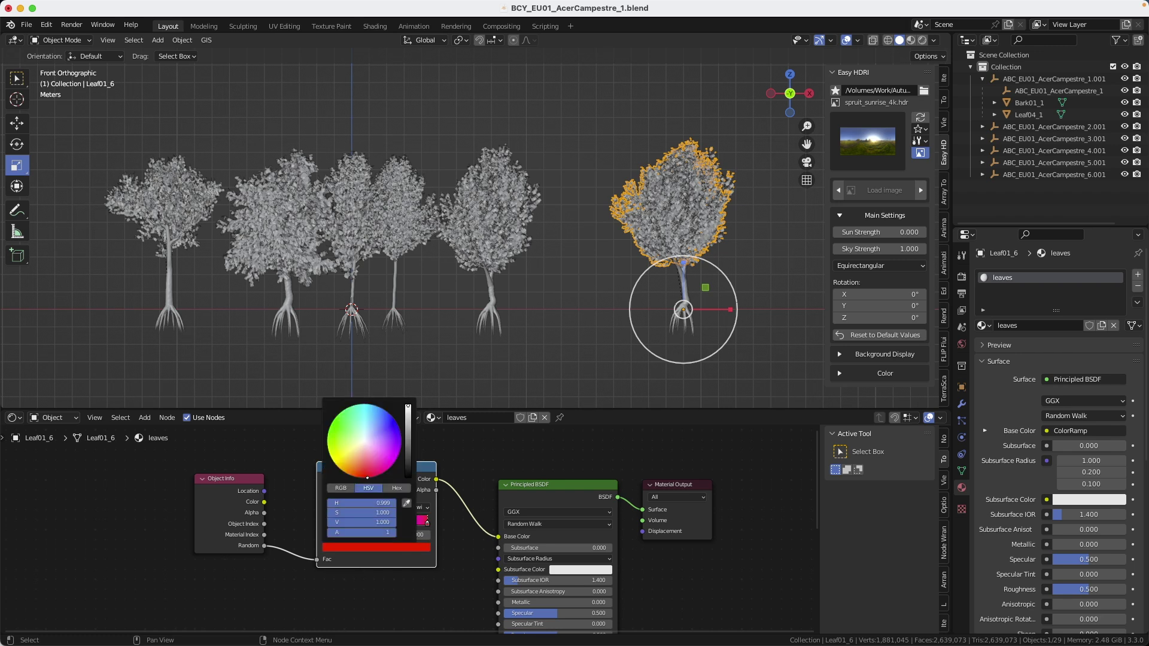
Switch the ramp's hue interpolation to Counter-Clockwise and move its stops inward, placing the green stop at 0.218.
click(412, 508)
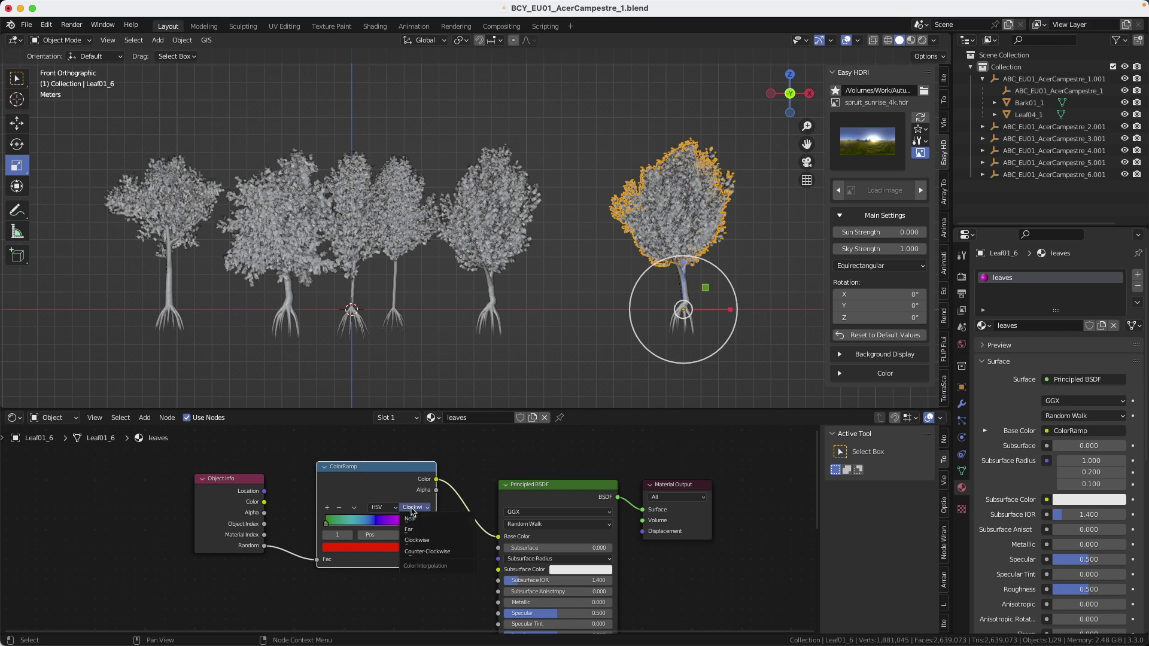
click(421, 552)
click(420, 548)
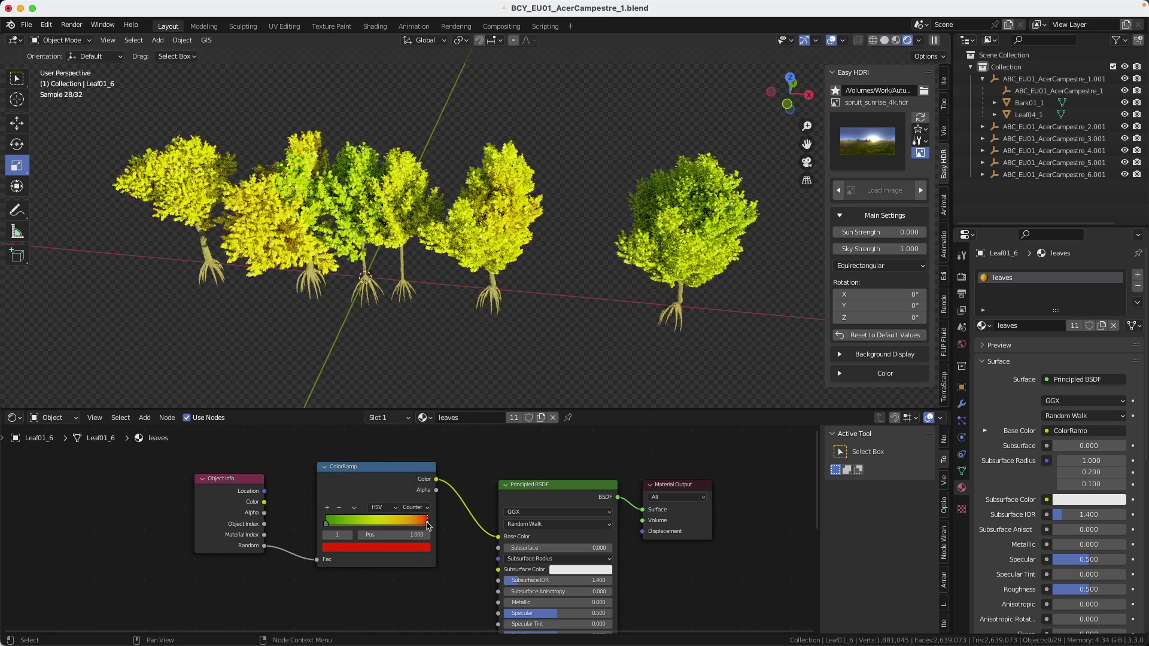
drag(427, 524, 348, 525)
middle_drag(554, 359, 554, 328)
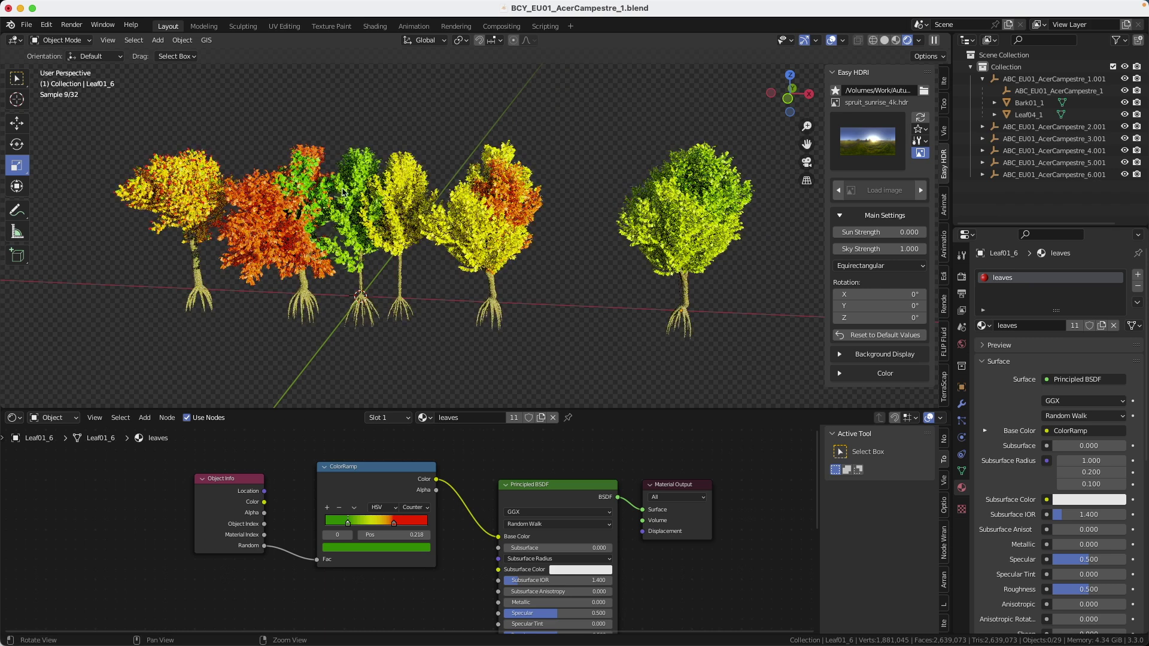
Hide the trunks so only the foliage shows, and select the leaf meshes of the rightmost trees.
middle_drag(343, 192, 512, 180)
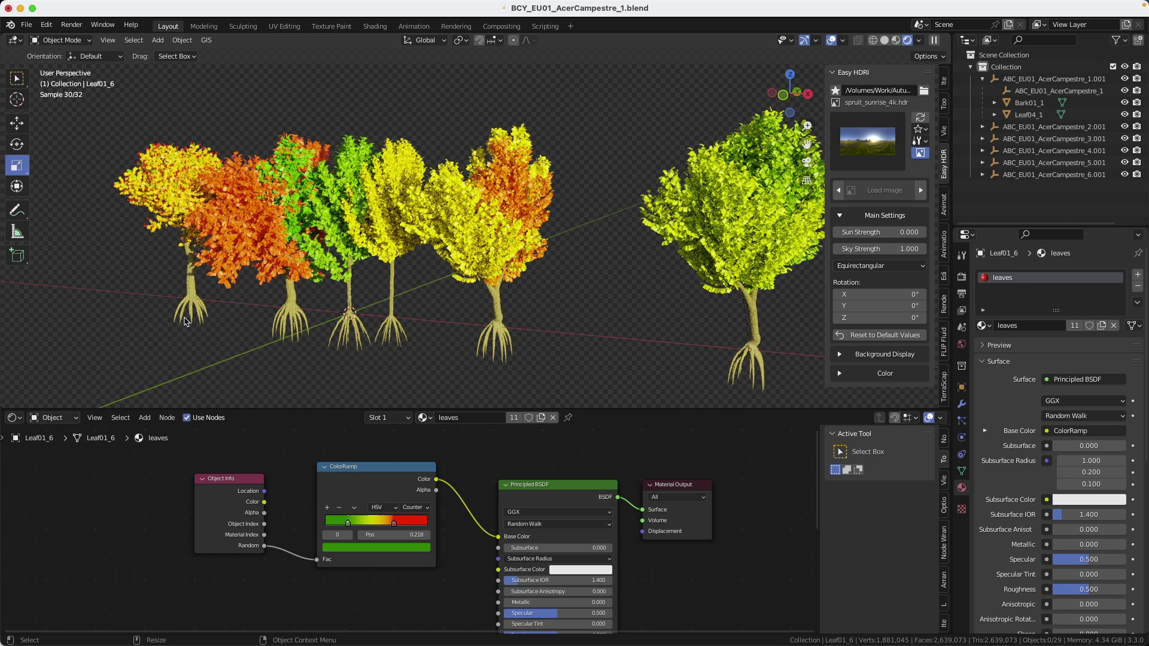
middle_drag(185, 322, 233, 310)
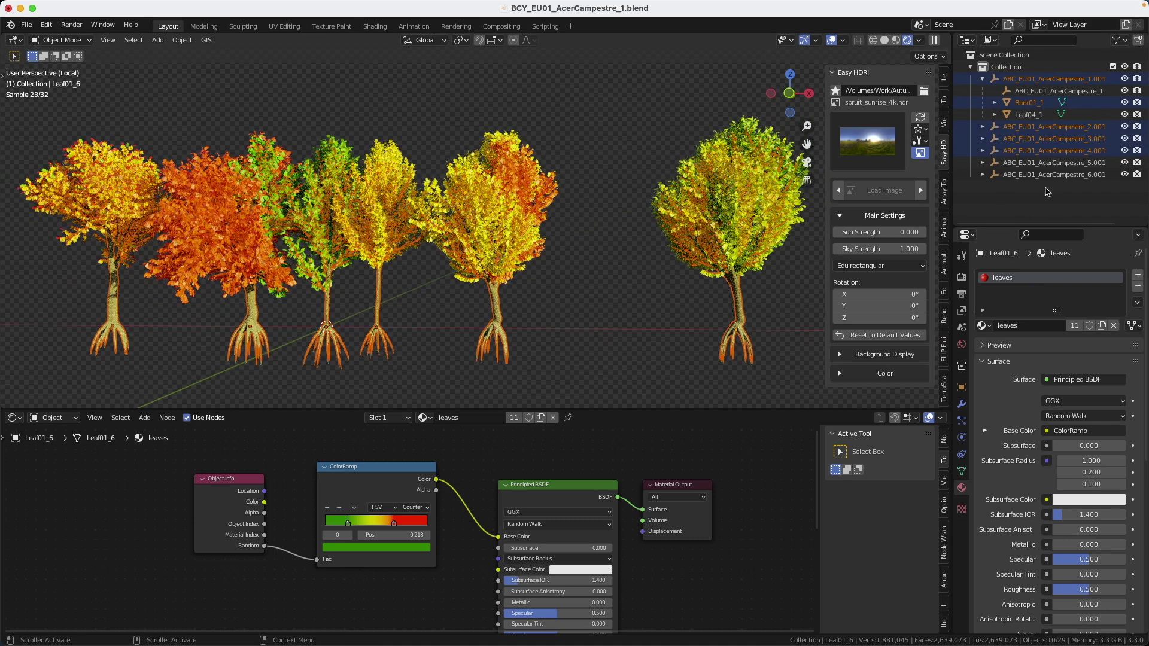
key(h)
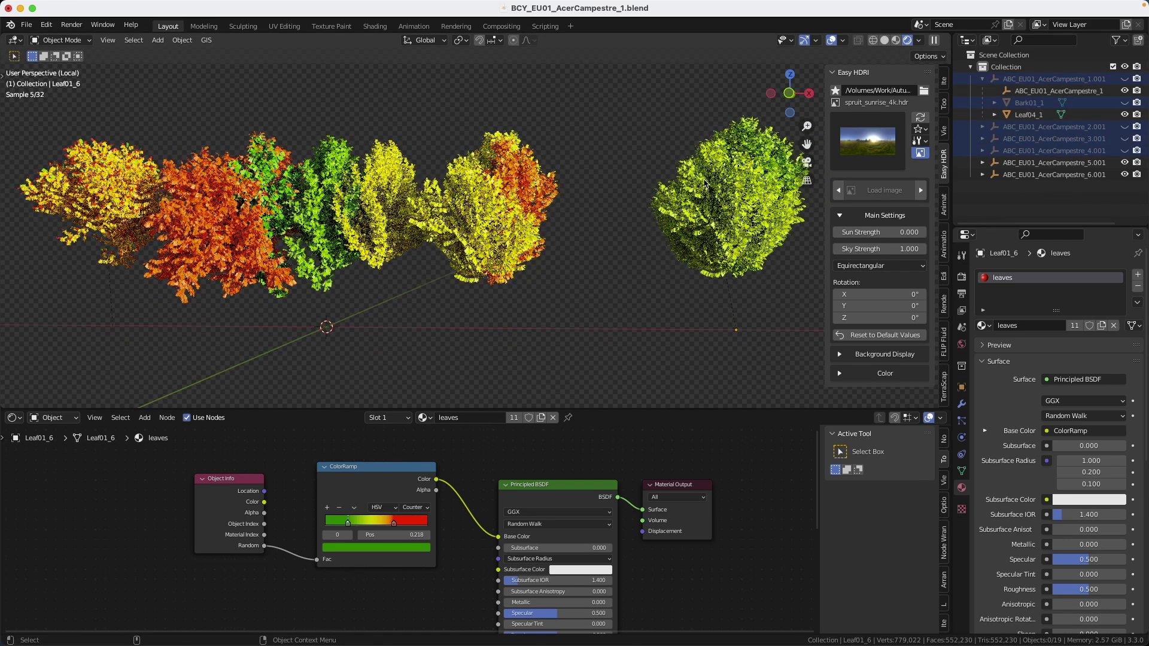
drag(755, 190, 777, 202)
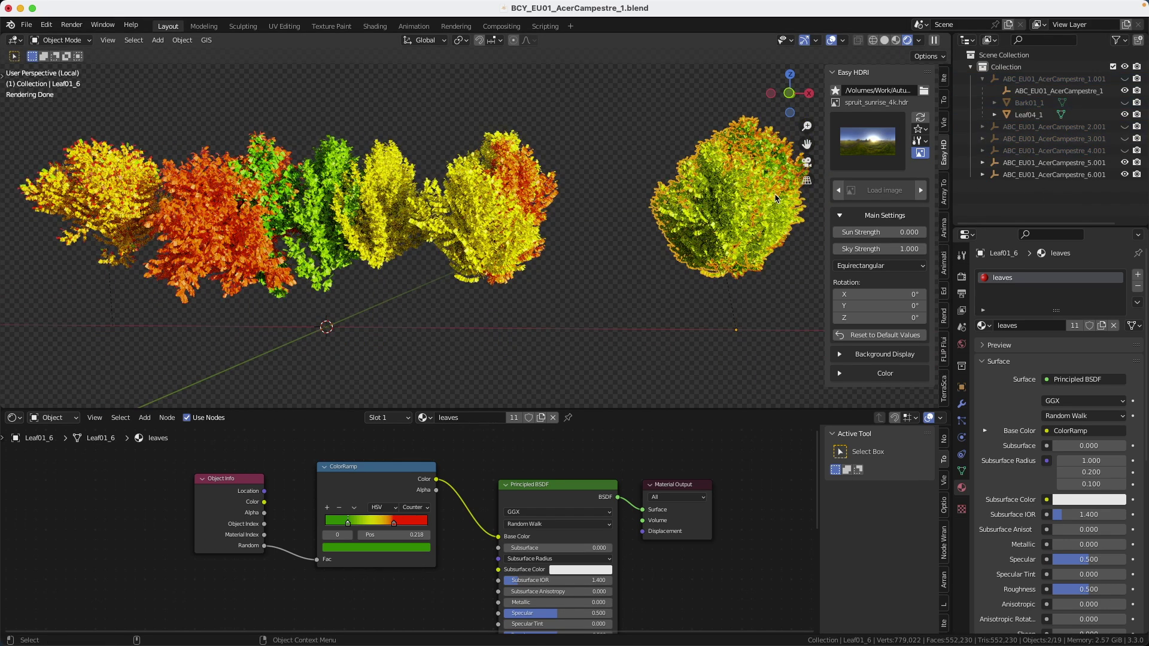
click(518, 172)
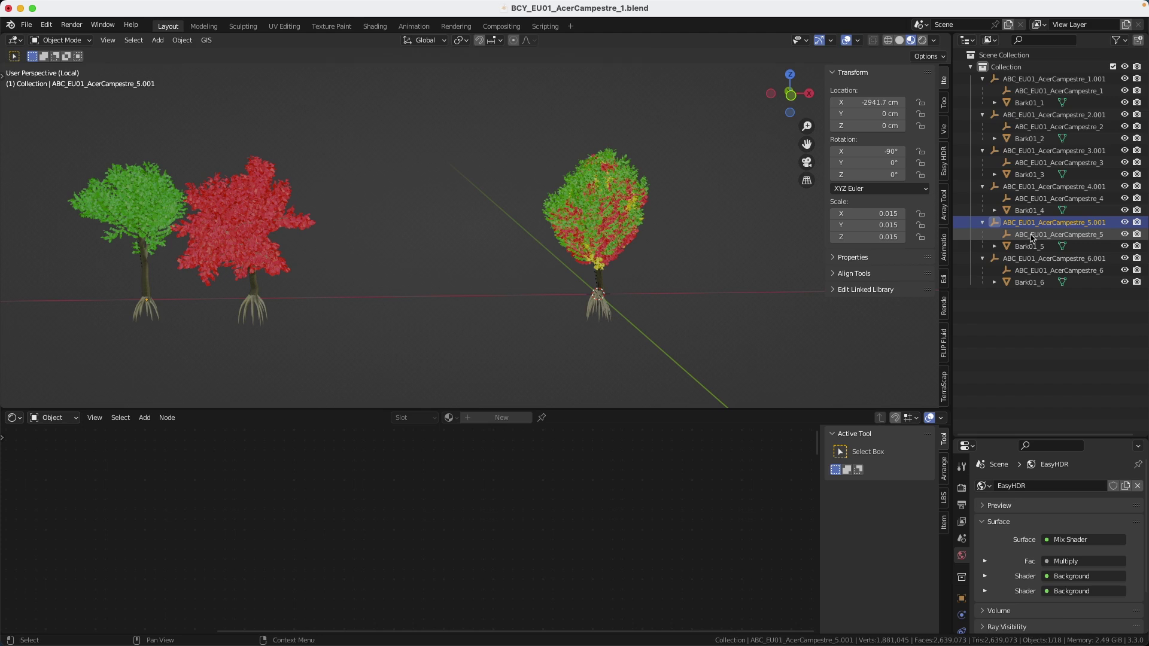
Reset the location of the trees still standing apart, trees 5 and 3, to the world origin.
click(266, 239)
key(bracketleft)
key(BackSpace)
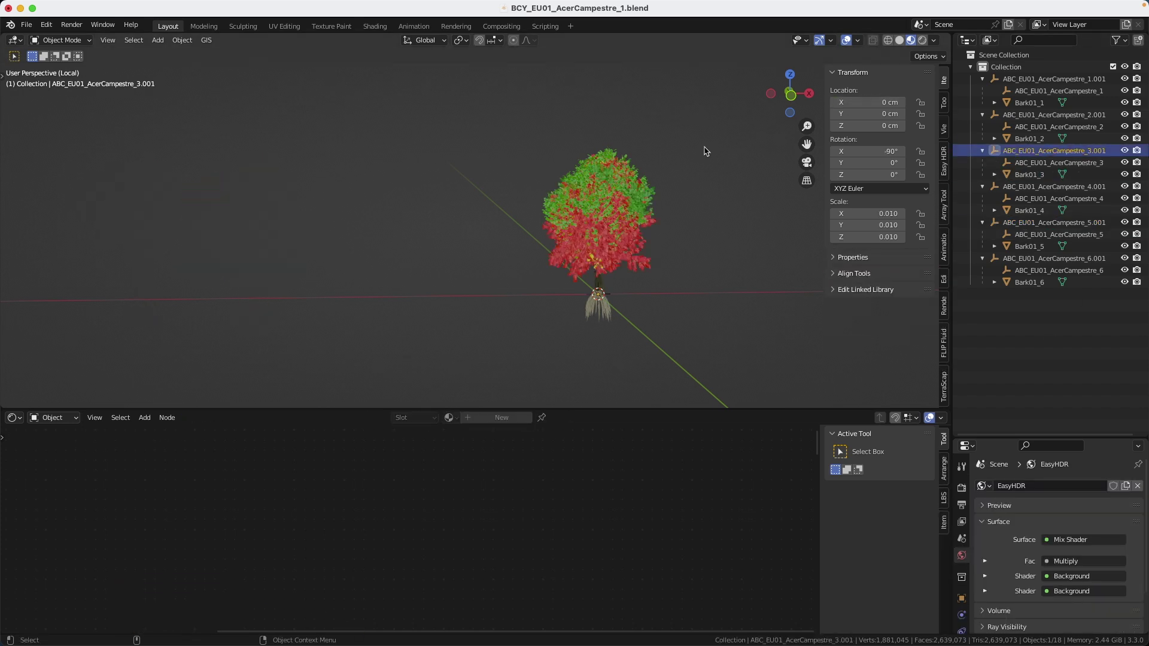
middle_drag(705, 151, 625, 184)
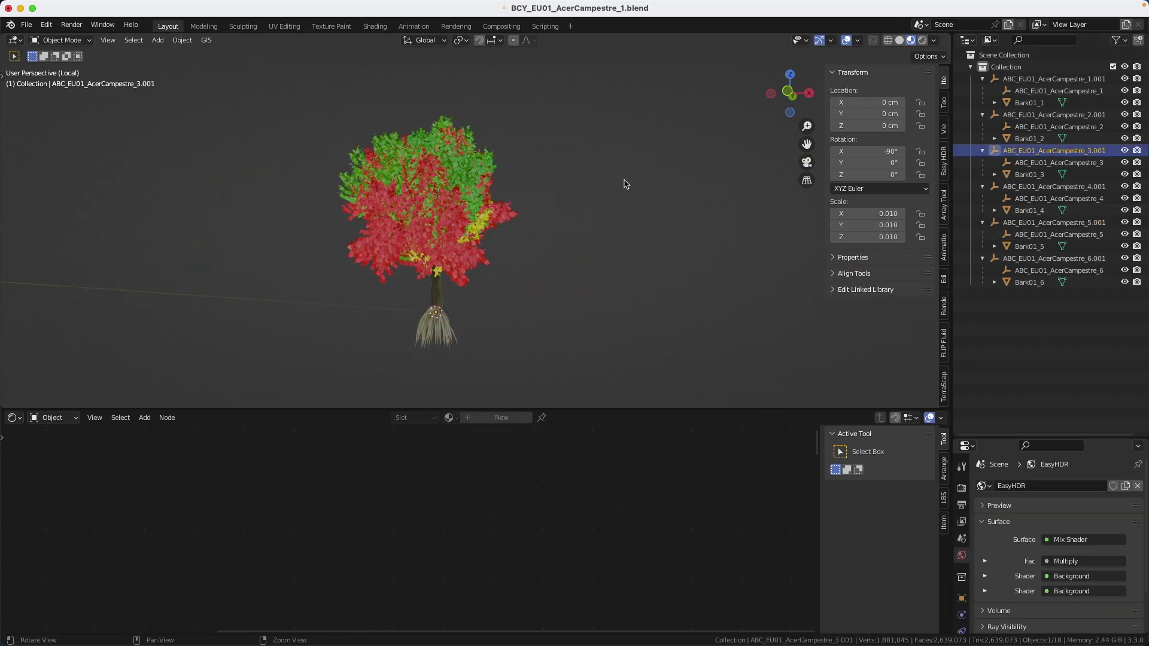
Select the meshes Bark01_1 to Bark01_6 and clear their parents while keeping the transformation.
click(1029, 246)
ctrl+click(1029, 281)
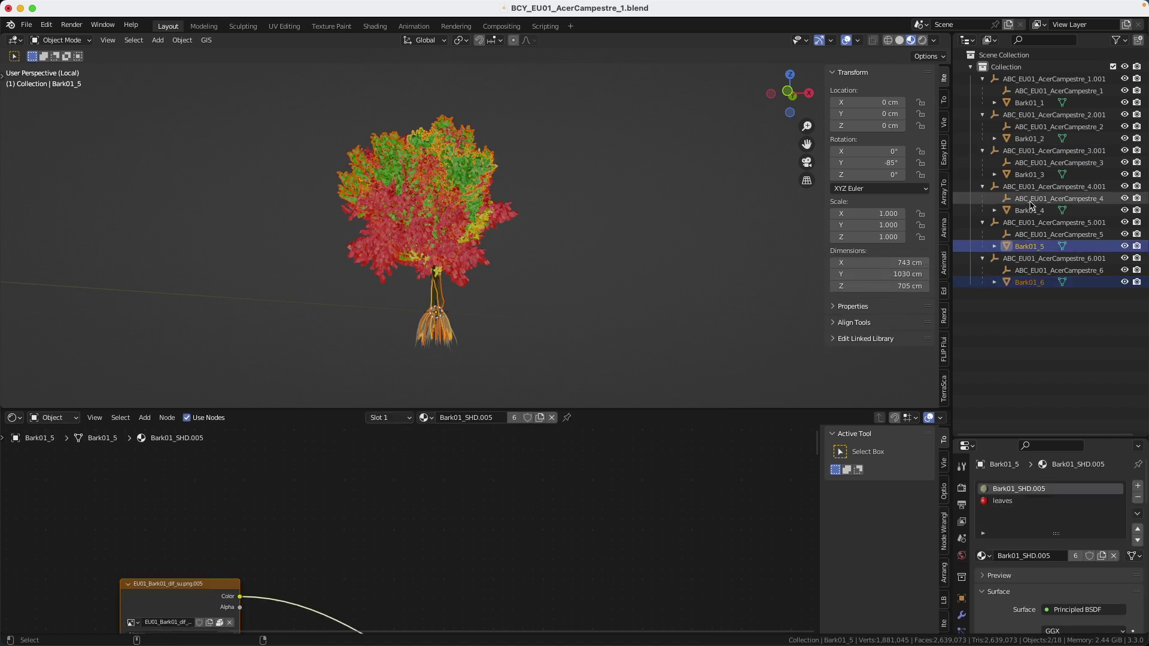
ctrl+click(1030, 210)
ctrl+click(1026, 174)
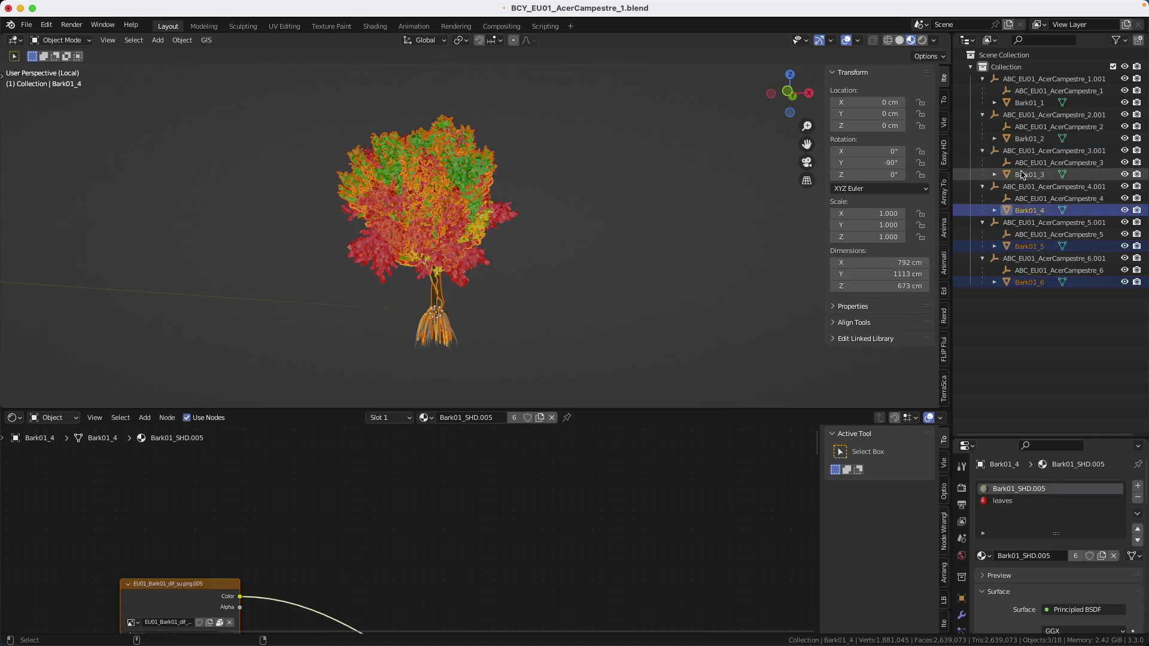
ctrl+click(1025, 139)
ctrl+click(1029, 103)
key(alt+p)
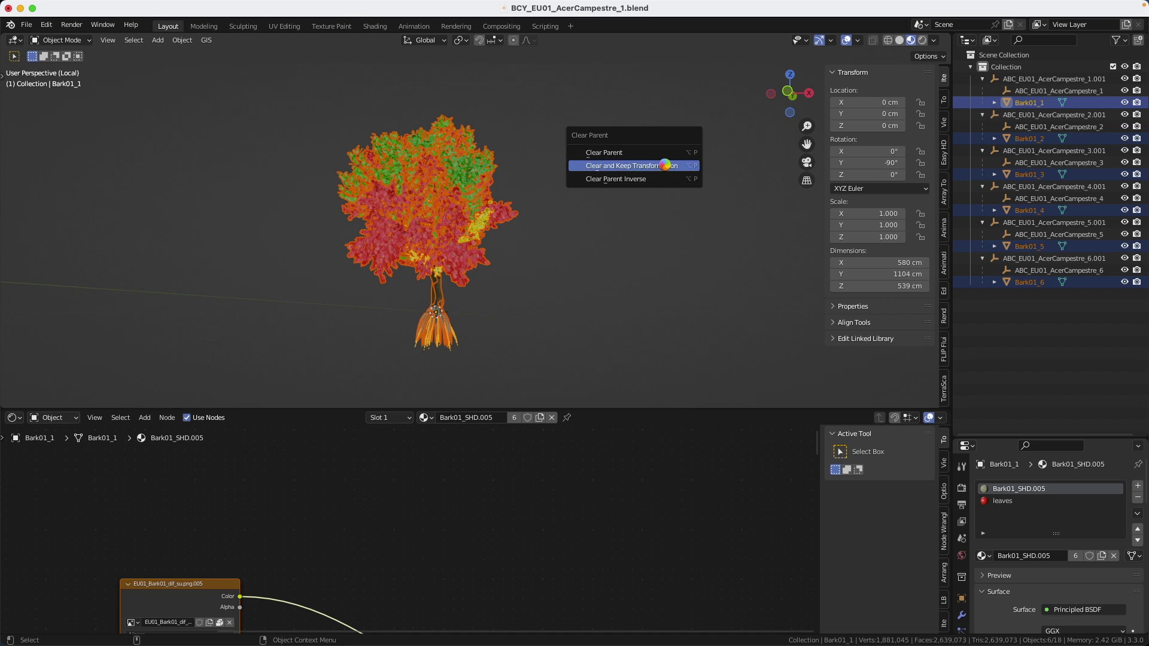
click(665, 165)
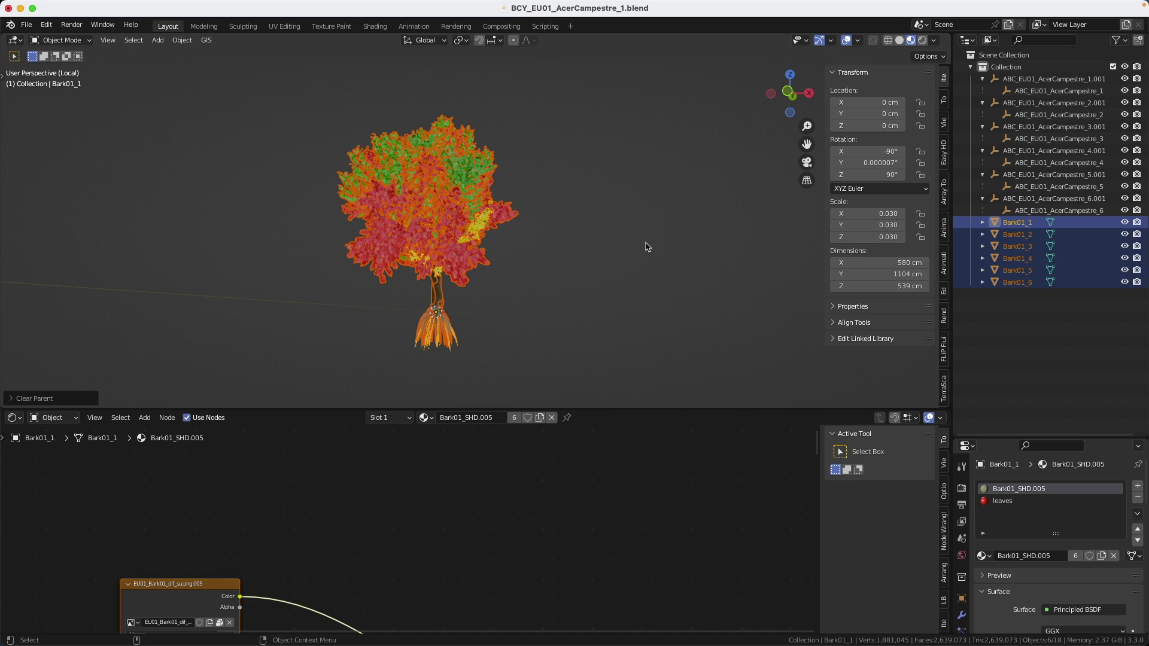
Apply all transforms to the six selected tree meshes.
click(191, 41)
mouse_move(206, 103)
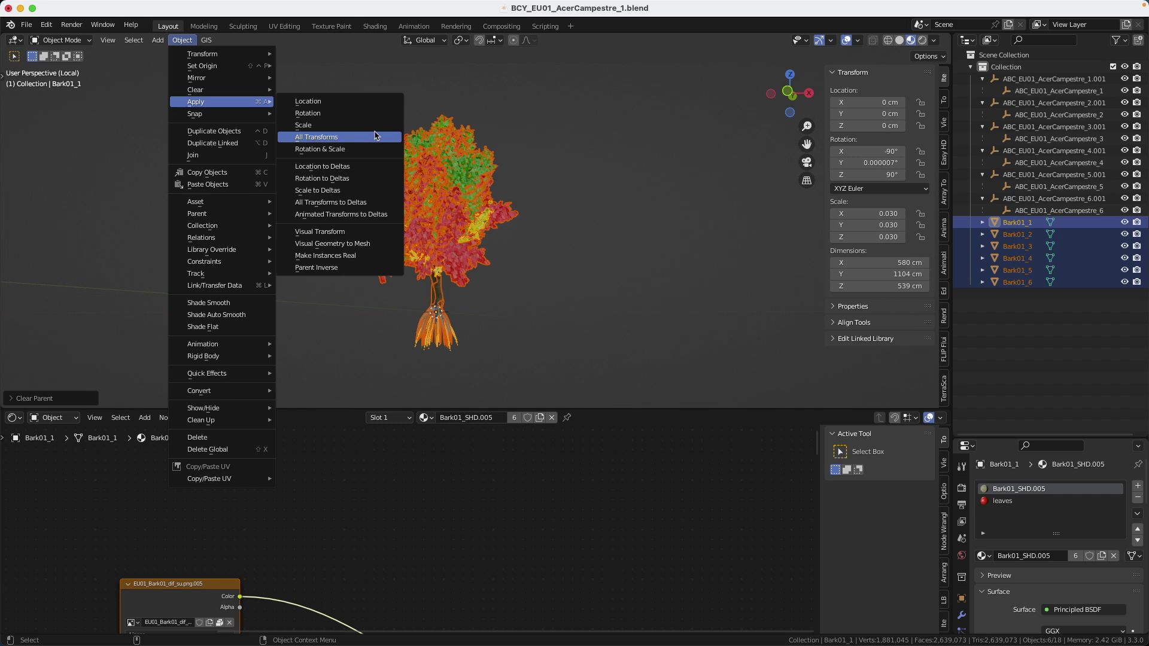
click(374, 134)
Select all the leftover ABC_EU01_AcerCampestre empties and remove them from the scene.
click(1024, 78)
shift+click(1020, 212)
right_click(1020, 212)
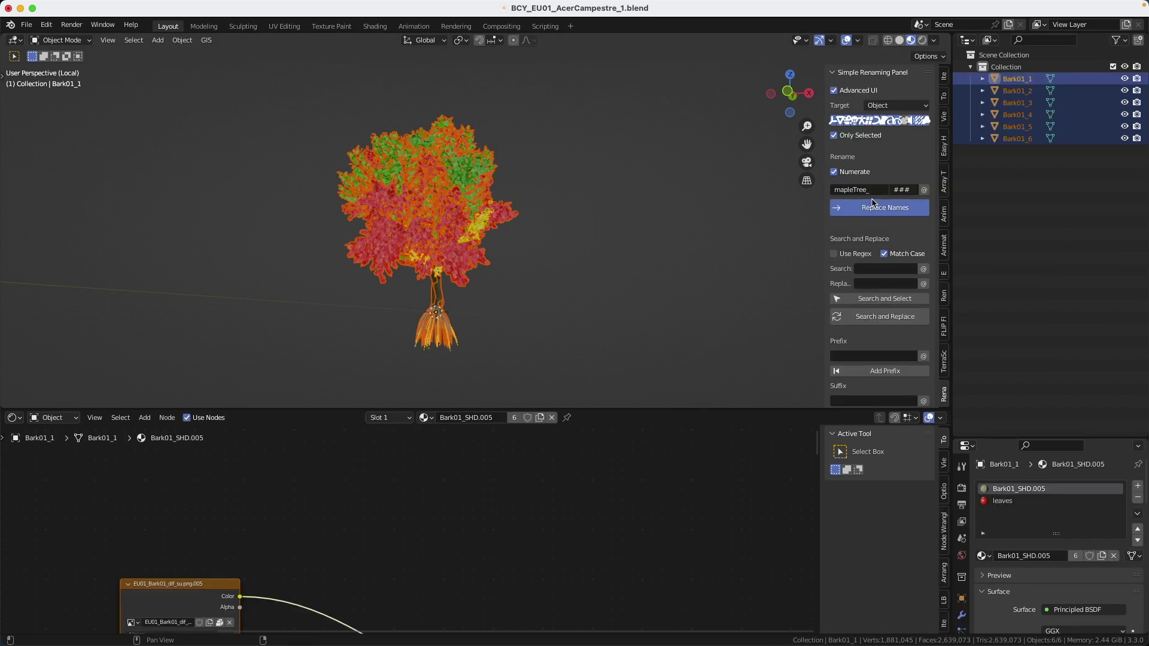
Batch-rename the six selected tree meshes to mapleTree_ with three-digit numbering and deselect them.
click(873, 201)
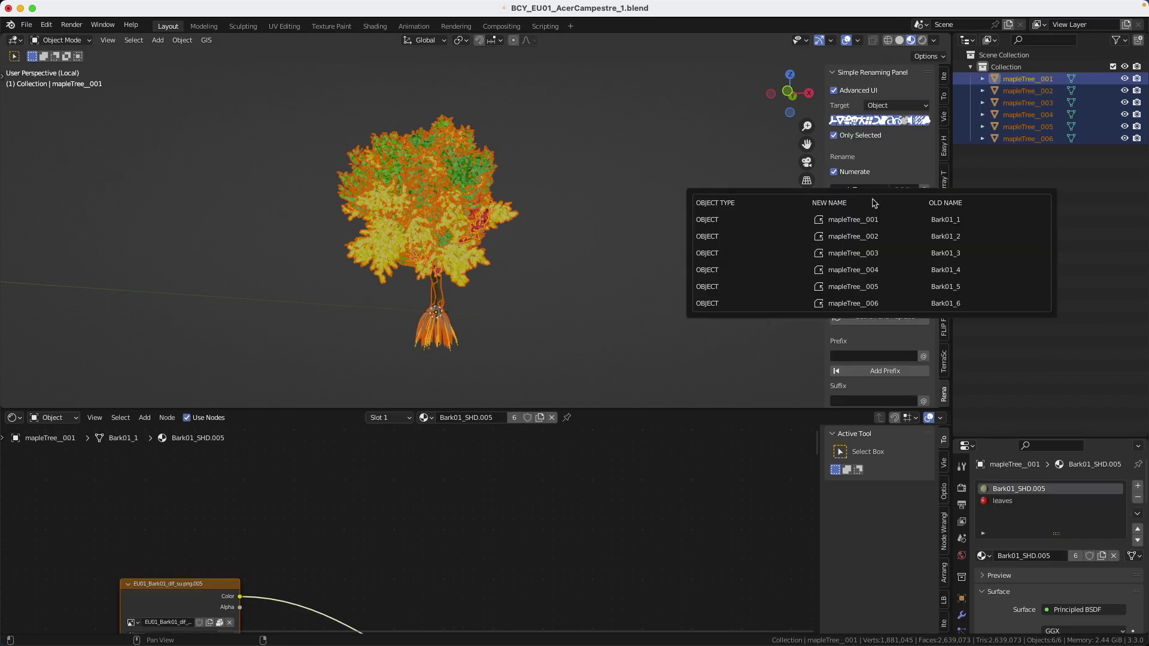
click(630, 202)
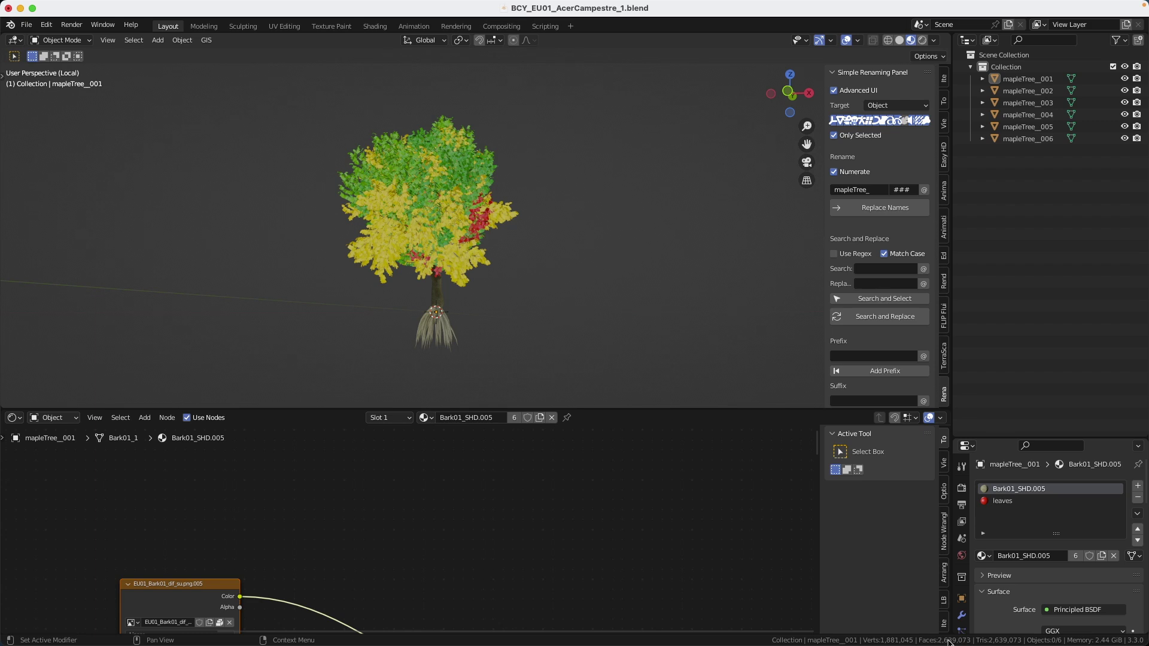
Hide mapleTree__002 through mapleTree__006, leaving only the first maple tree visible.
alt+drag(454, 216, 479, 220)
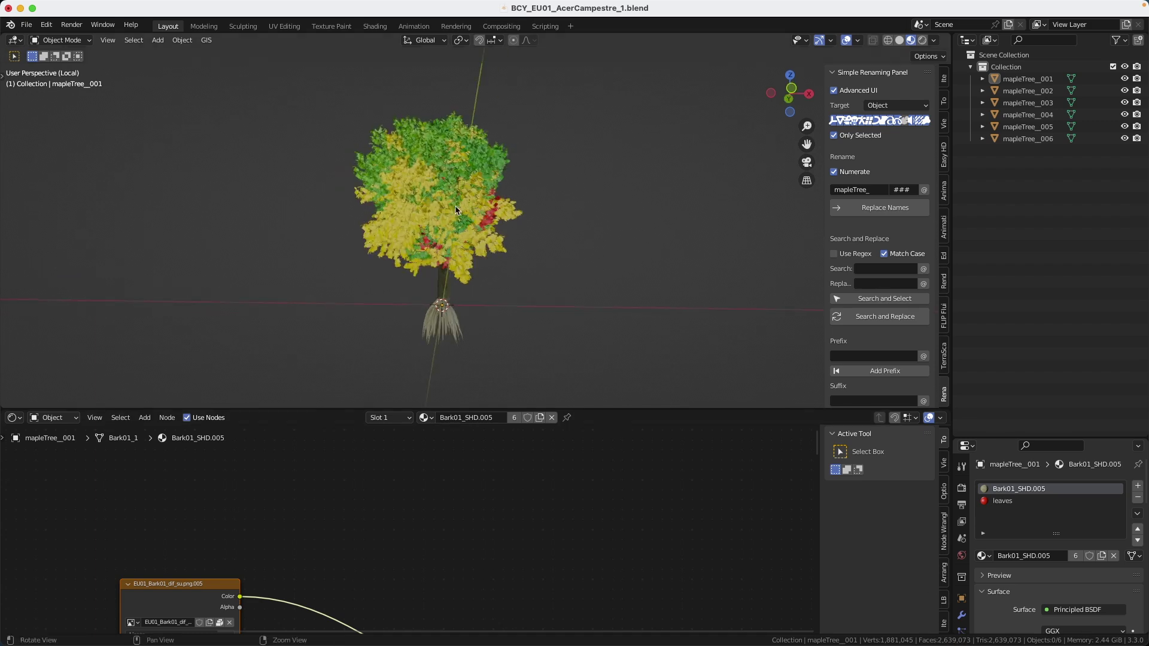
scroll(509, 233, up, 3)
alt+drag(566, 246, 589, 245)
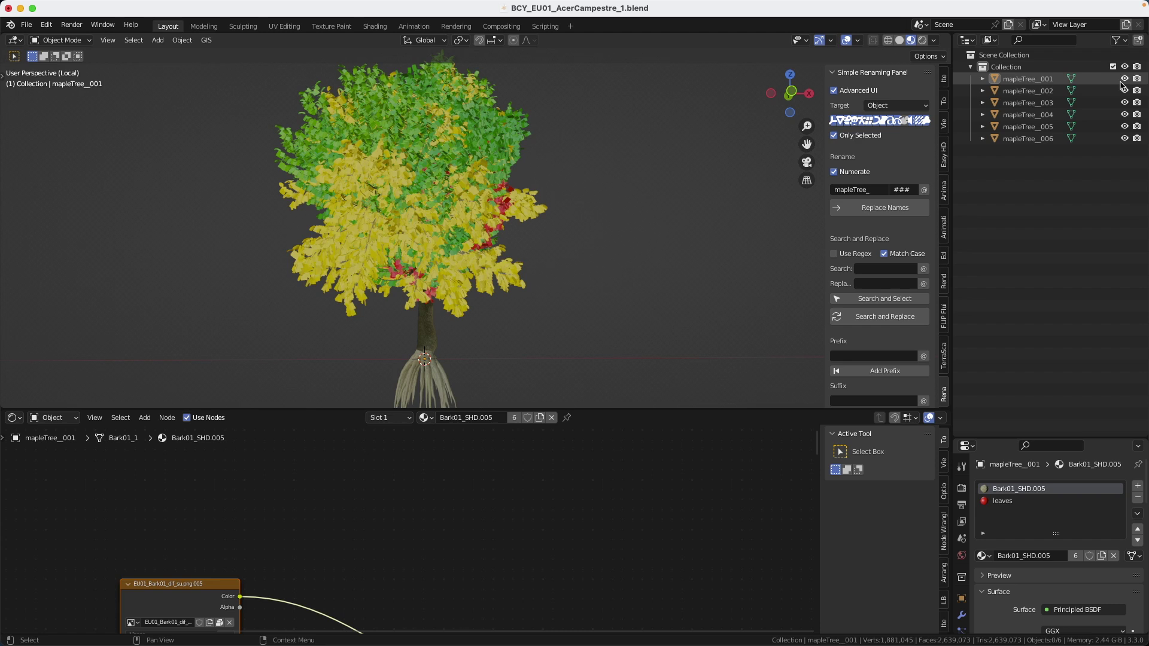
drag(1124, 90, 1124, 139)
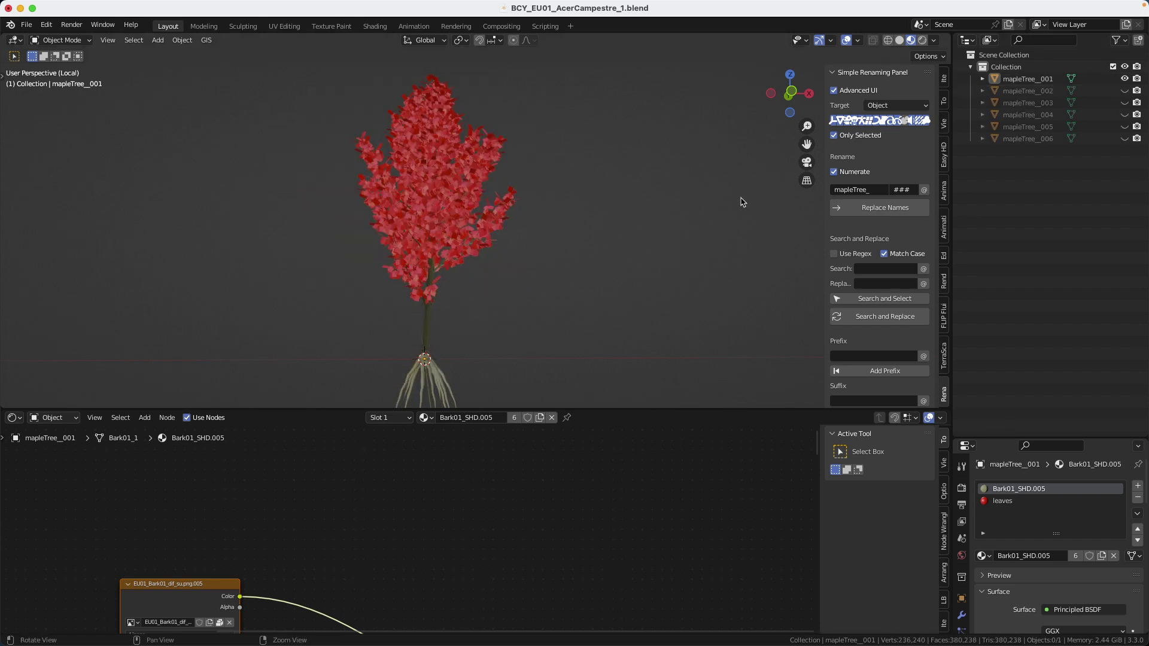
Add an Ico Sphere in front view and raise it along Z to the middle of the tree's crown.
key(KP_7)
key(KP_1)
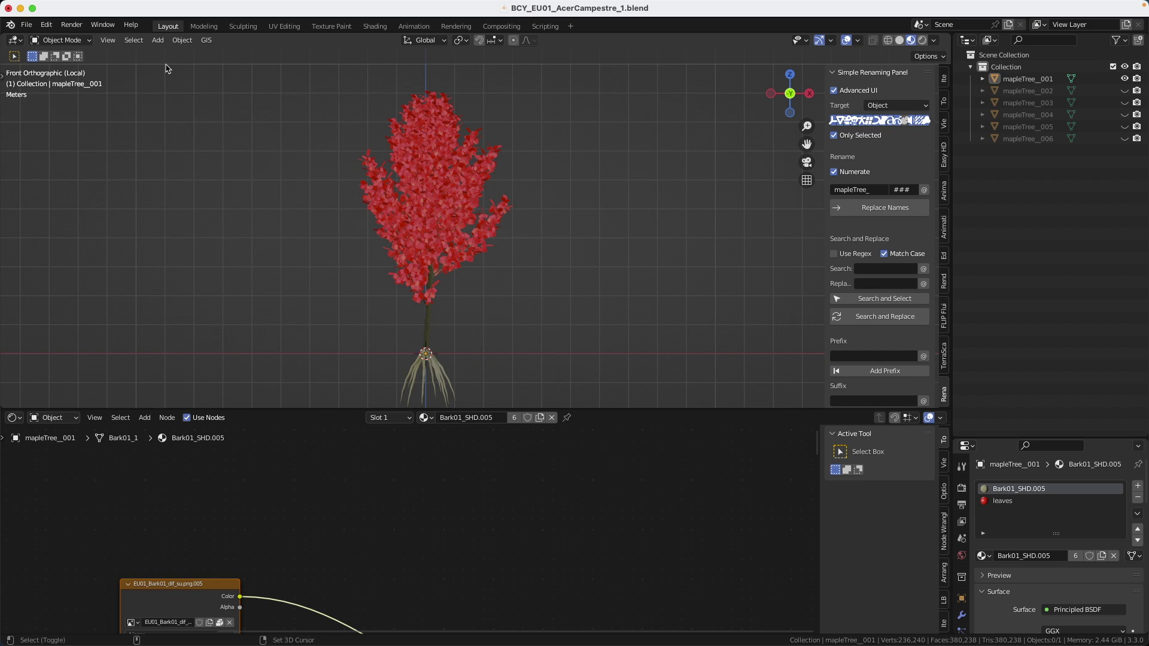
key(shift+a)
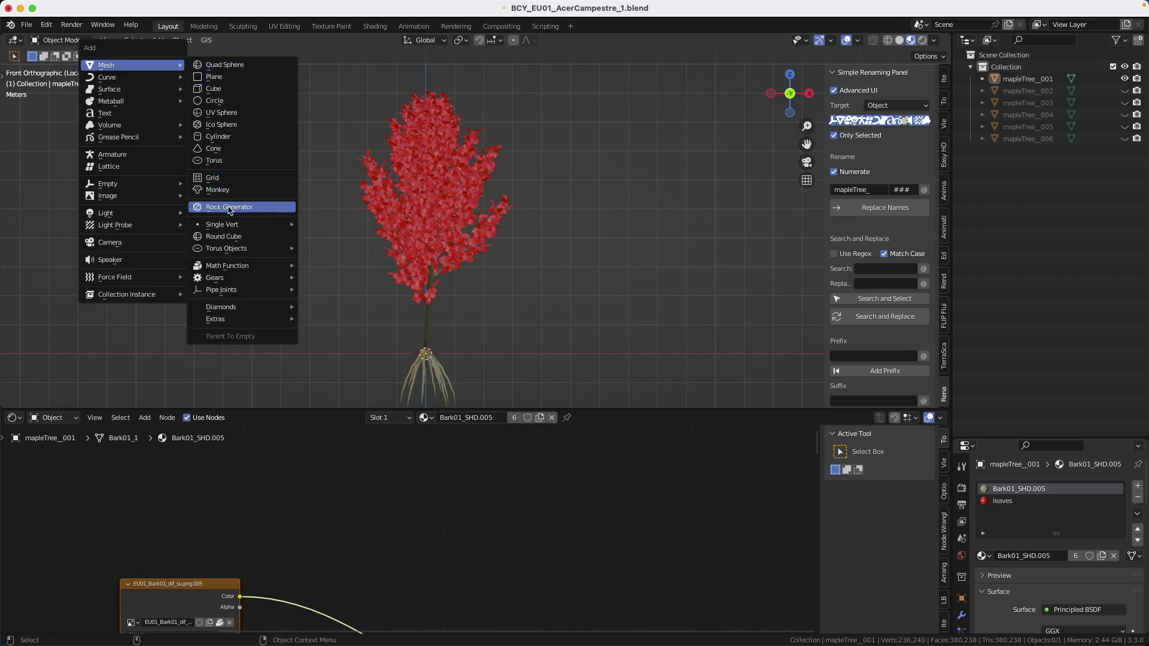
click(266, 125)
drag(425, 324, 425, 128)
Switch the viewport to wireframe and scale the icosphere into a tall ellipsoid that roughly encloses the crown.
key(shift+z)
key(shift+space)
key(s)
key(s)
click(740, 286)
click(439, 169)
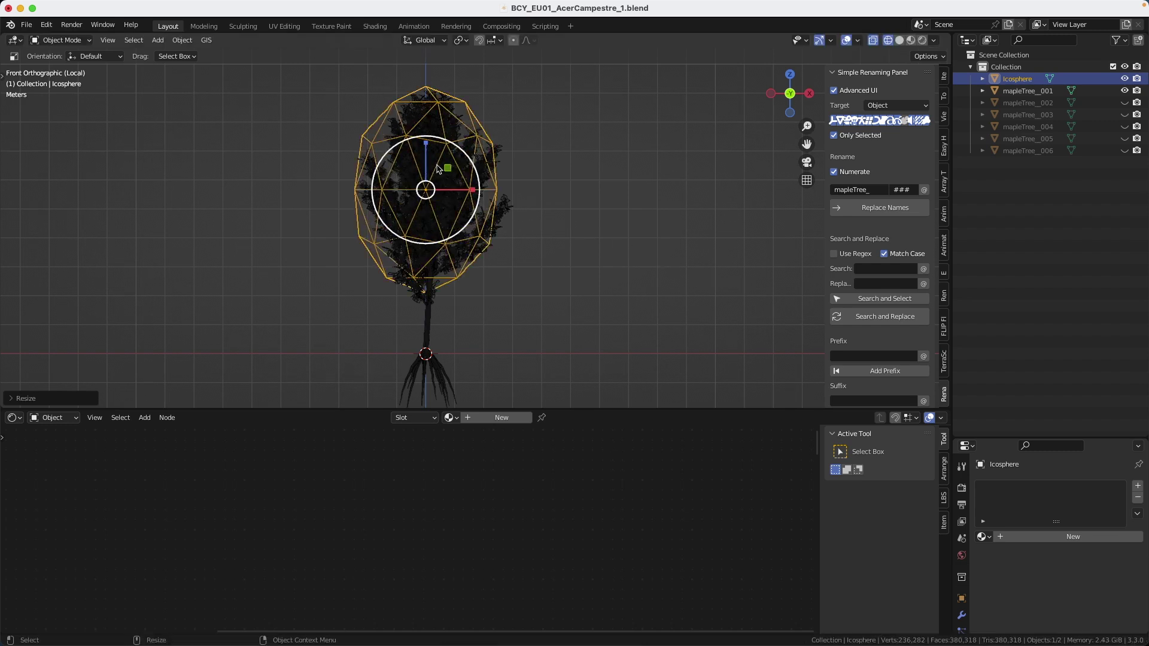
In front view, move the icosphere's outer and lowest vertices so the shape follows the tree crown's outline.
click(457, 309)
middle_drag(458, 308, 434, 269)
key(KP_1)
key(ctrl+Tab)
drag(353, 125, 383, 152)
drag(369, 141, 377, 140)
drag(350, 224, 386, 254)
drag(369, 241, 377, 236)
drag(481, 176, 513, 194)
mouse_move(478, 129)
mouse_down()
mouse_move(508, 156)
mouse_move(495, 138)
mouse_up()
drag(416, 287, 446, 311)
drag(426, 294, 427, 300)
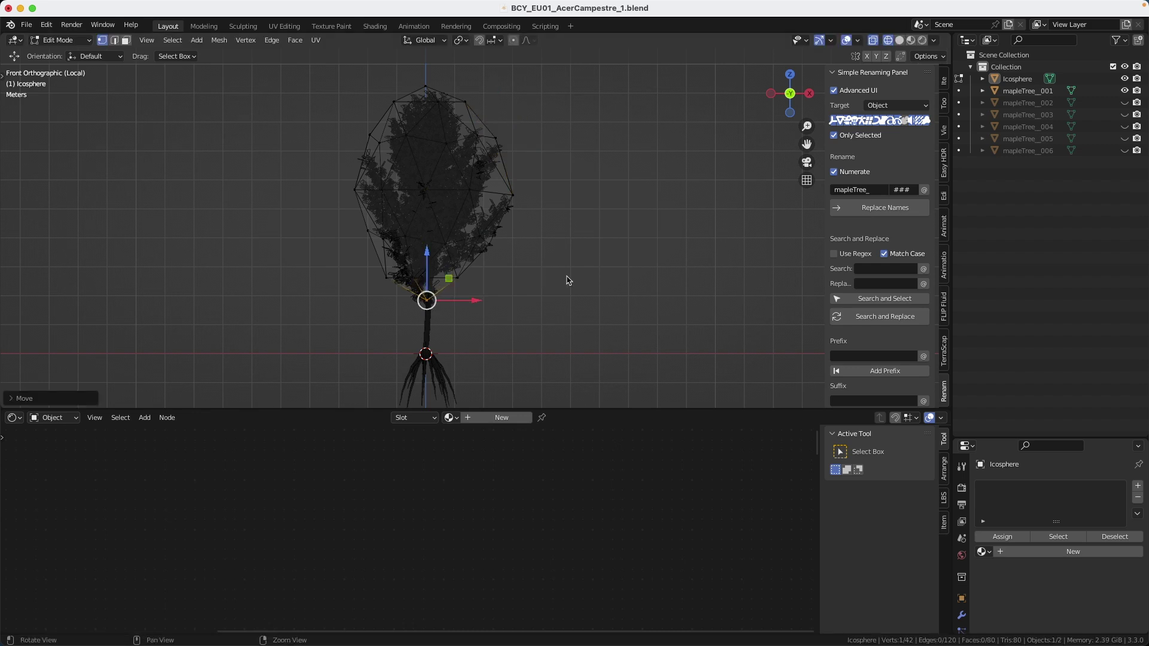
In right view, reposition the icosphere's side and lower vertices to fit the crown's profile, then deselect them.
alt+shift+drag(567, 280, 506, 275)
drag(506, 167, 489, 203)
drag(502, 190, 510, 166)
alt+middle_drag(513, 179, 524, 139)
drag(385, 225, 441, 266)
drag(419, 247, 414, 252)
click(496, 296)
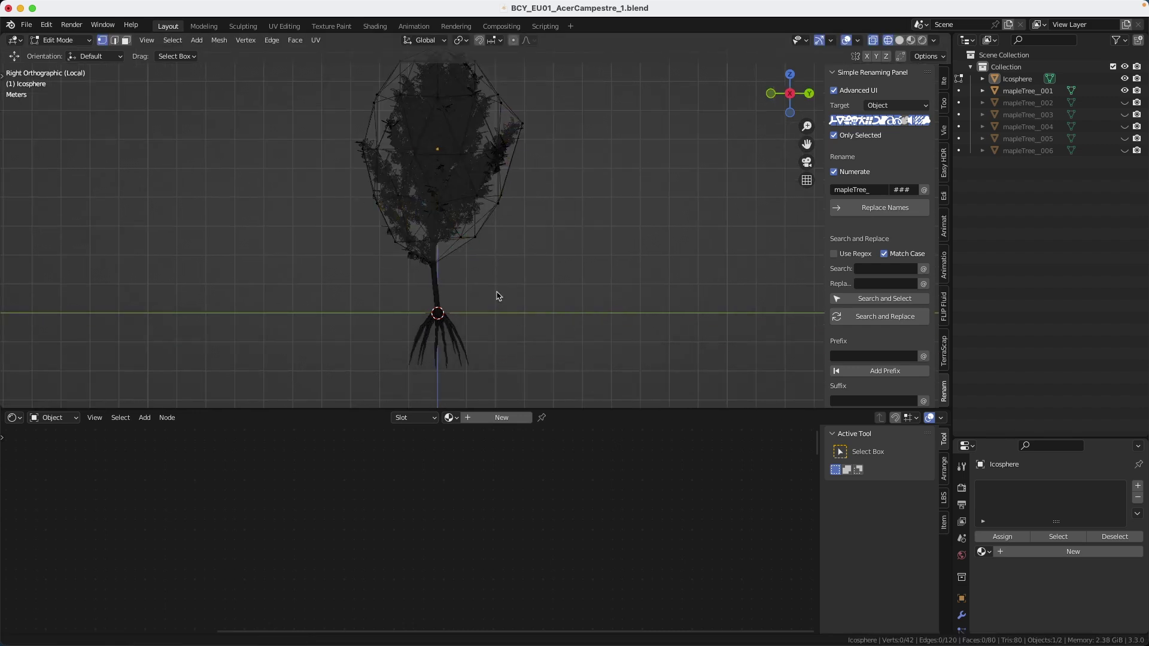
Add a 3-vertex Cylinder to the crown mesh at the base of the tree.
scroll(497, 296, up, 5)
key(shift+a)
click(158, 269)
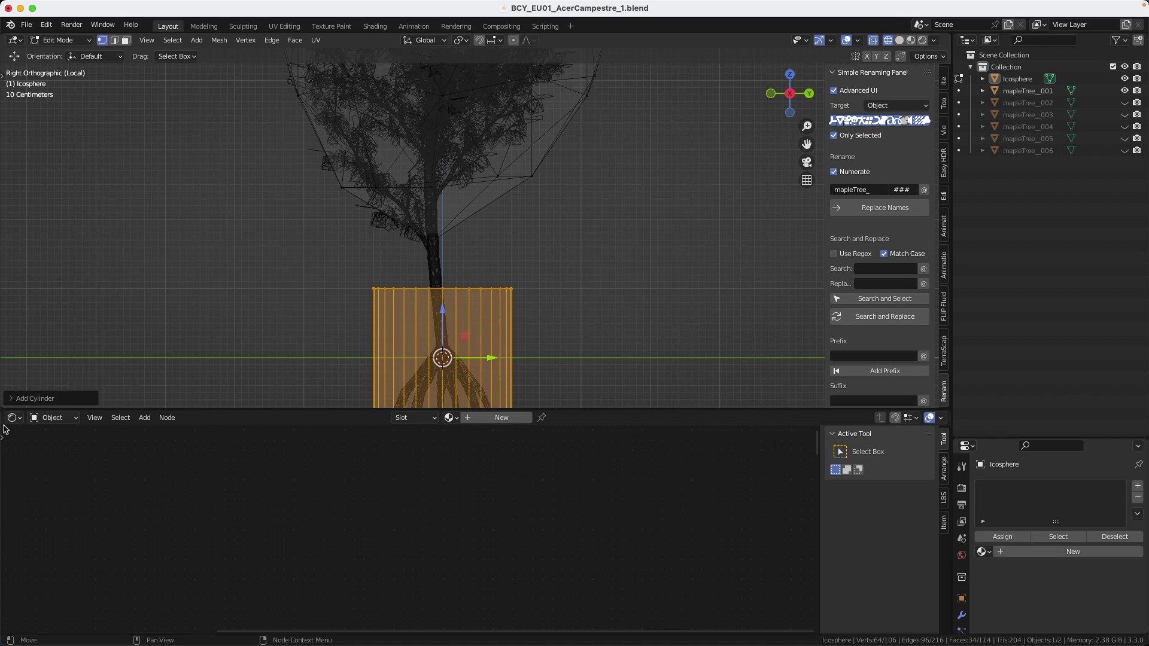
click(34, 398)
click(122, 255)
text(3)
key(Return)
Scale the cylinder down to trunk width and move its top vertices up along the trunk to meet the crown.
alt+middle_drag(475, 280, 474, 228)
scroll(474, 228, down, 1)
key(r)
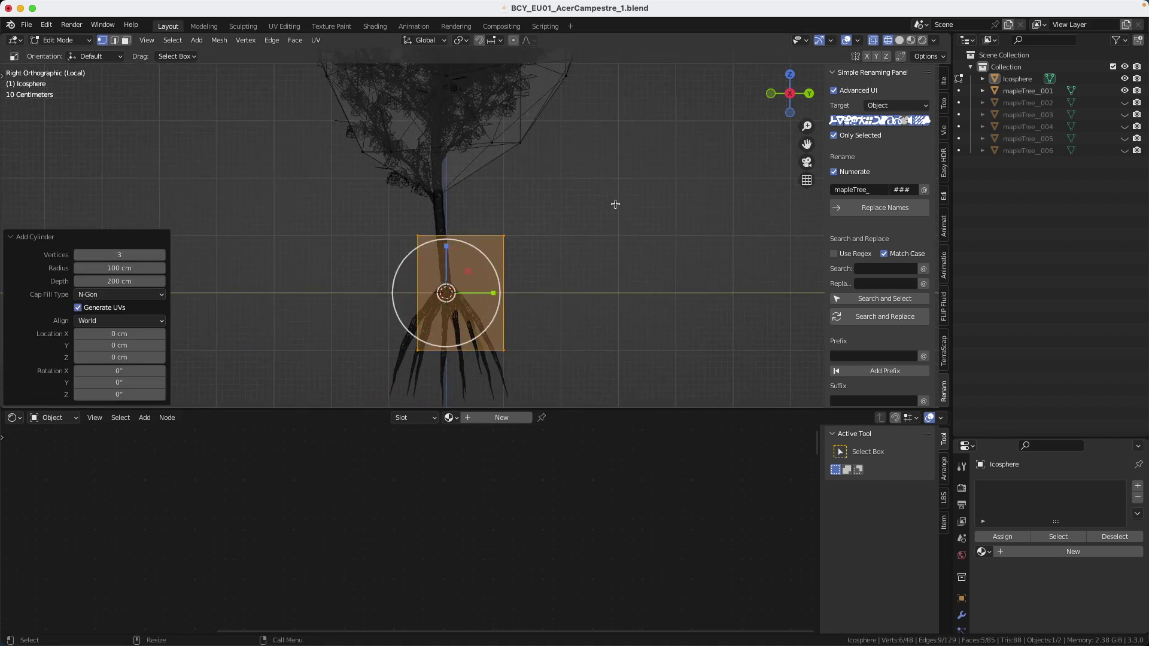
middle_drag(615, 205, 444, 277)
key(w)
drag(425, 257, 464, 277)
middle_drag(444, 272, 434, 180)
alt+shift+drag(454, 195, 581, 208)
key(Tab)
scroll(575, 203, down, 4)
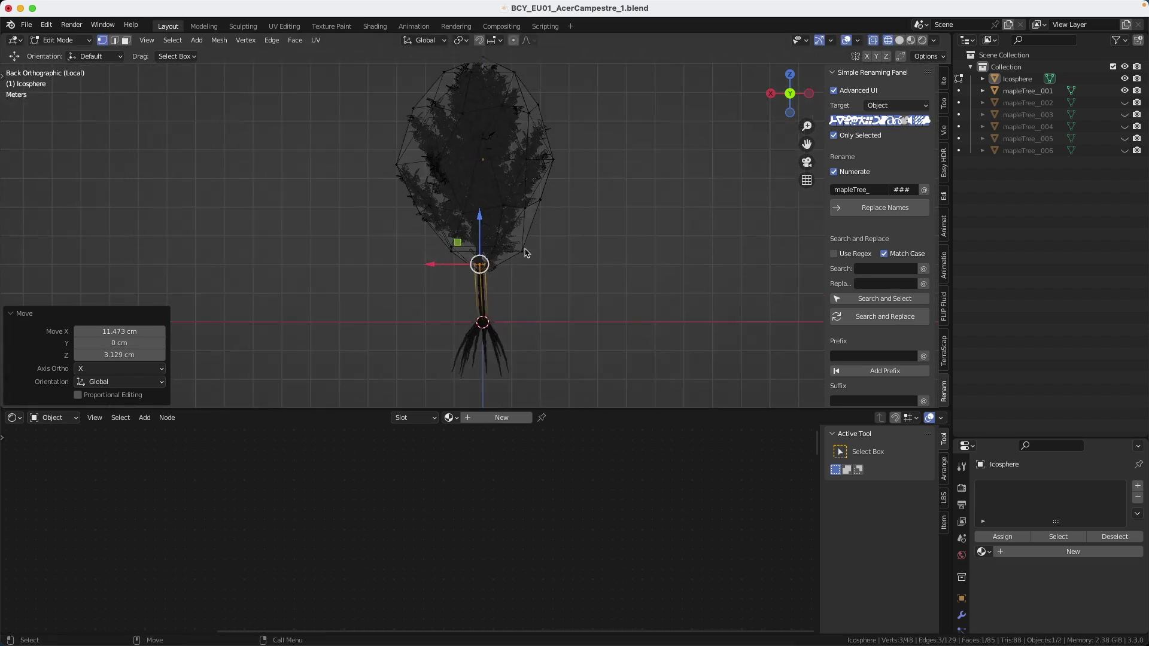
key(grave)
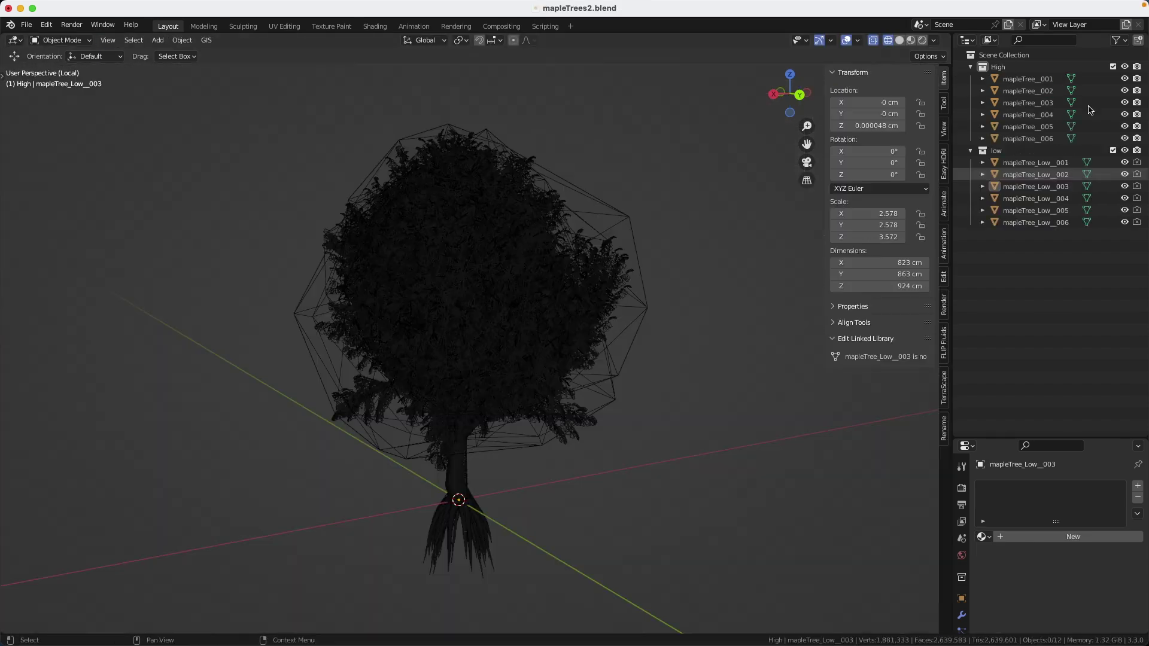
Select mapleTree_Low__001 through mapleTree_Low__006 in mapleTrees2.blend and apply their transforms.
click(1036, 116)
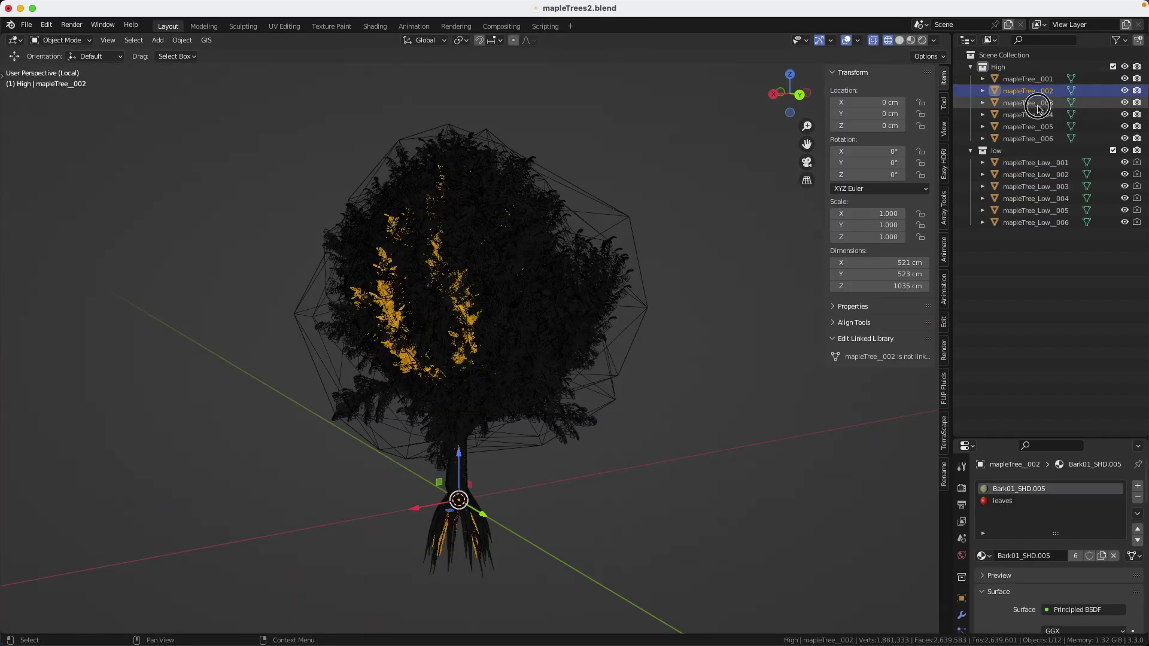
click(1030, 163)
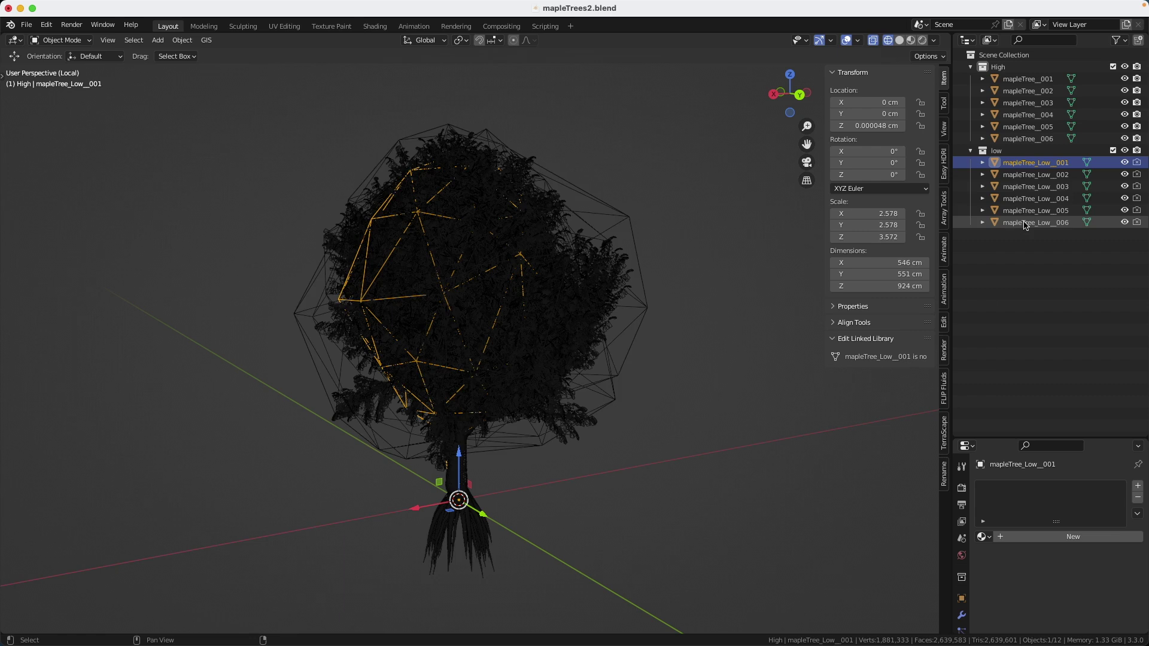
shift+click(1026, 223)
click(182, 40)
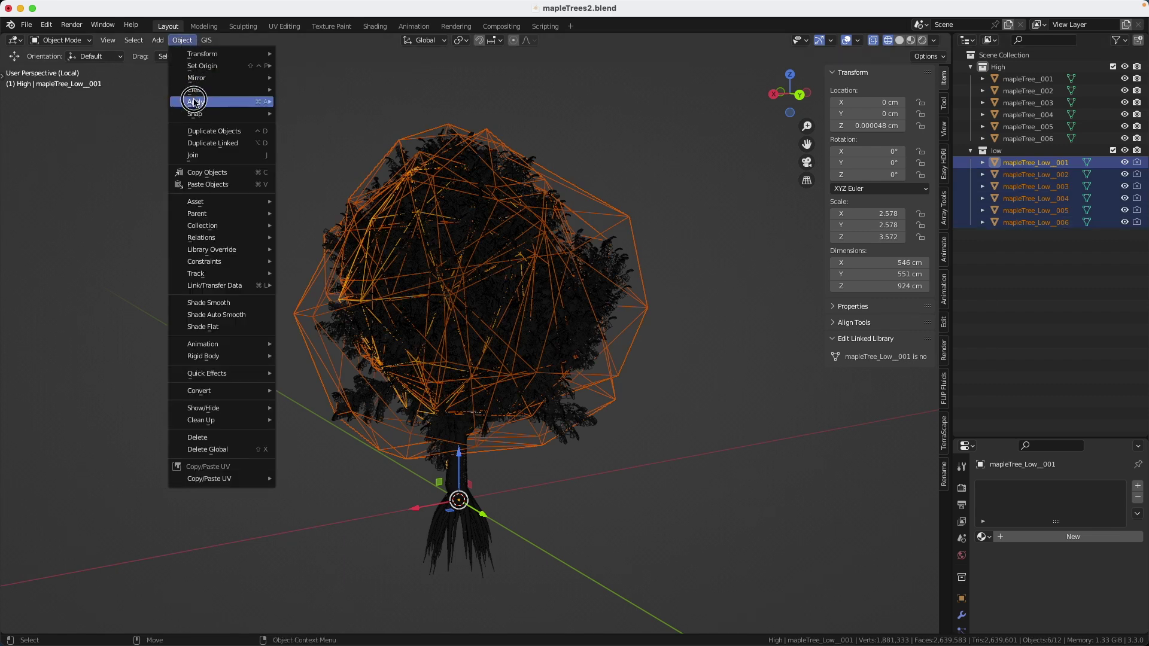
mouse_move(195, 100)
click(350, 136)
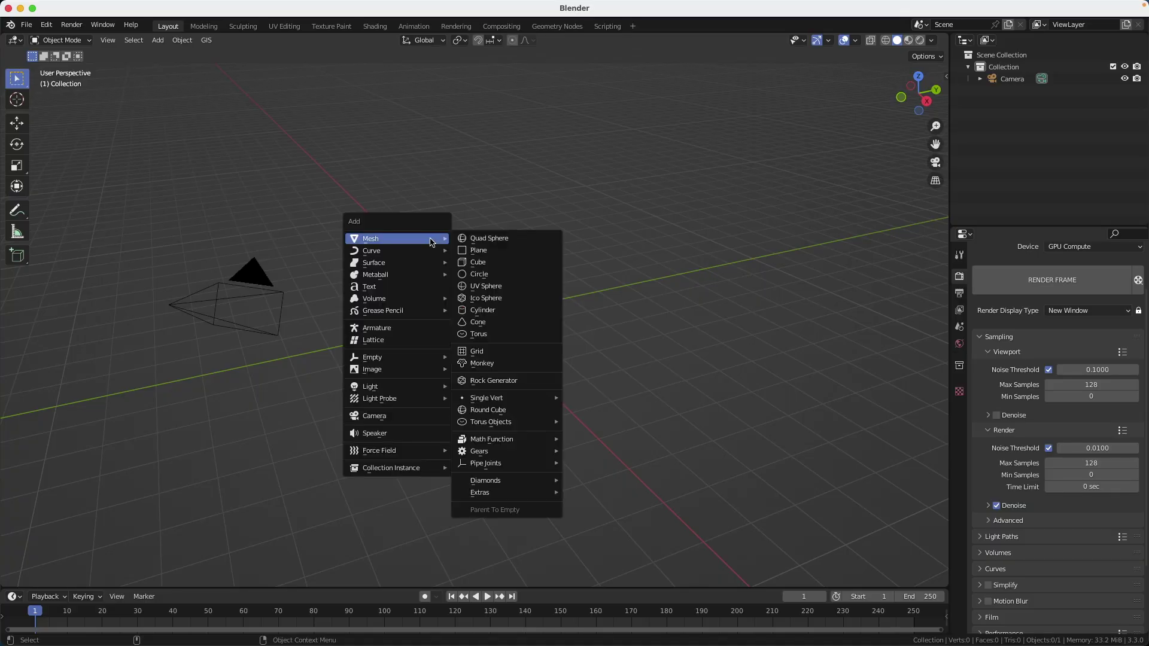
Add a Grid with 100 X and 100 Y subdivisions and scale it up into a large ground plane.
click(527, 351)
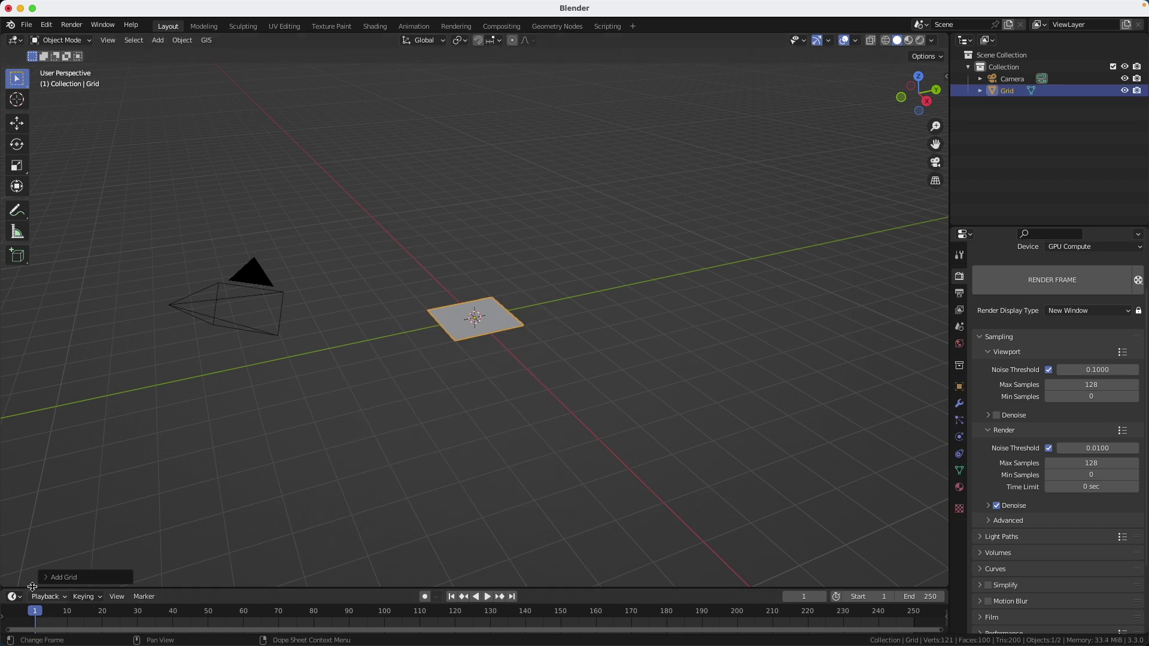
click(48, 577)
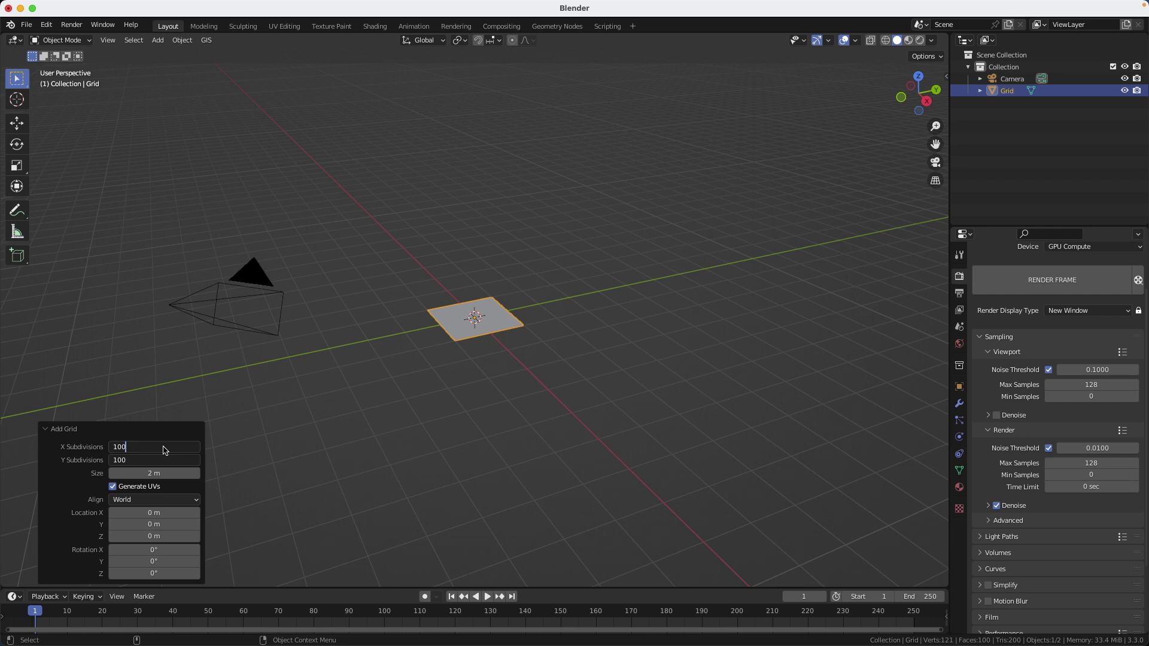
key(Return)
key(r)
drag(493, 329, 640, 341)
alt+right_drag(641, 341, 220, 295)
drag(220, 294, 619, 307)
Raise a vertex on the grid's far side about 12.4 m along Z using smooth proportional editing with a size of about 73.
key(ctrl+Tab)
click(654, 270)
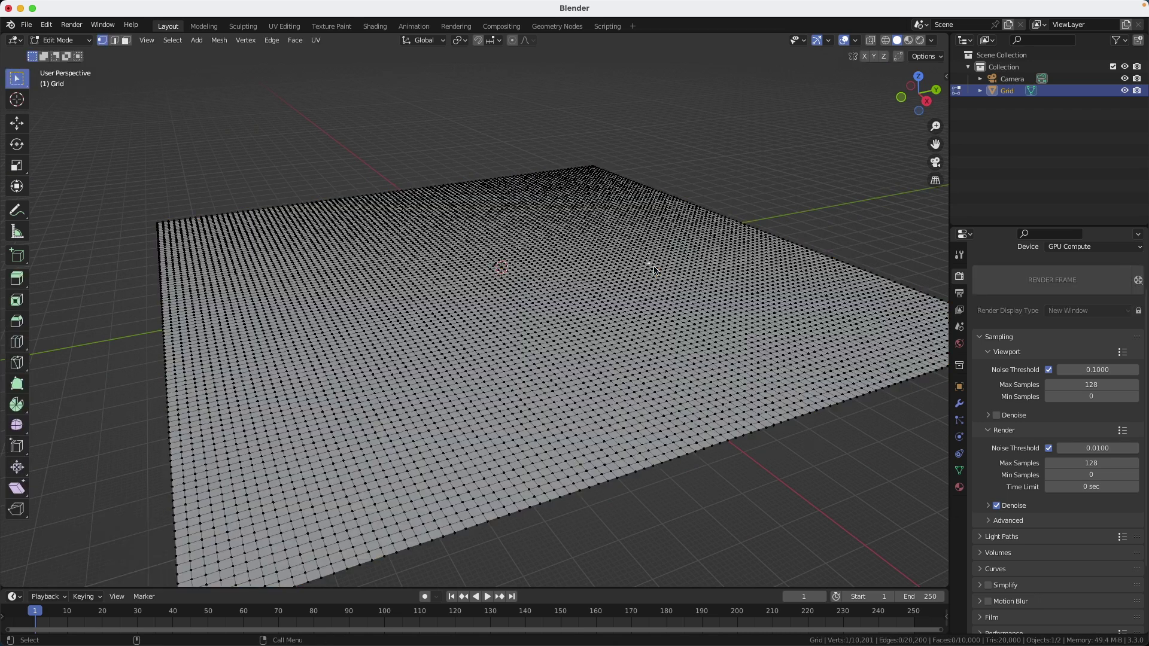
key(shift+space)
key(g)
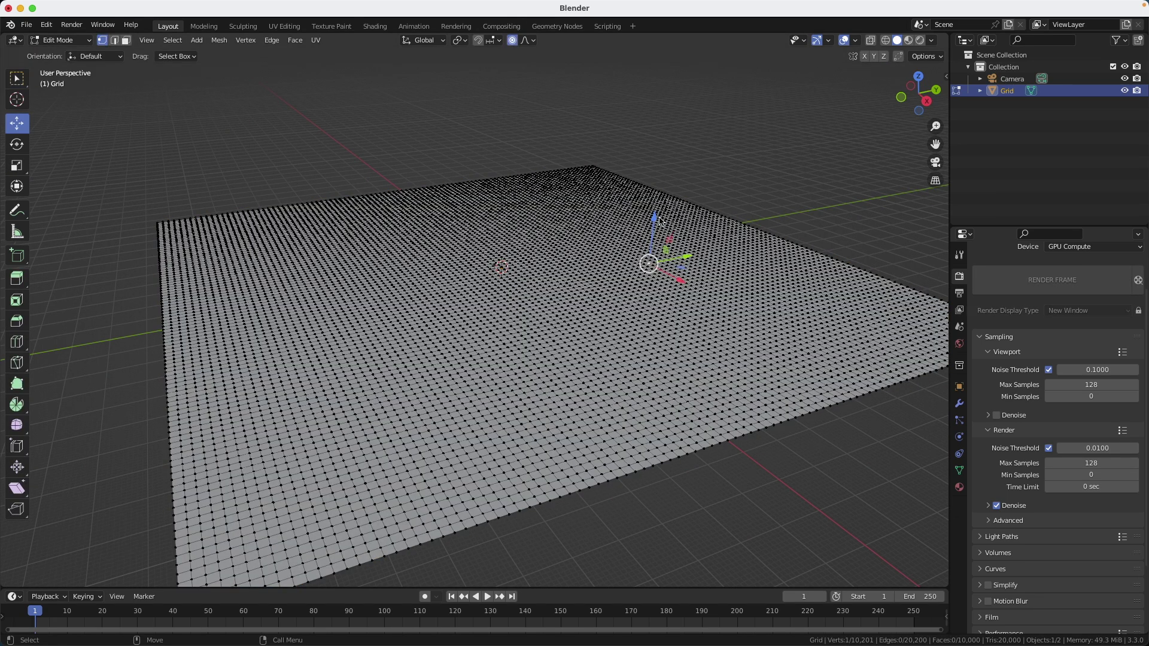
drag(655, 214, 656, 187)
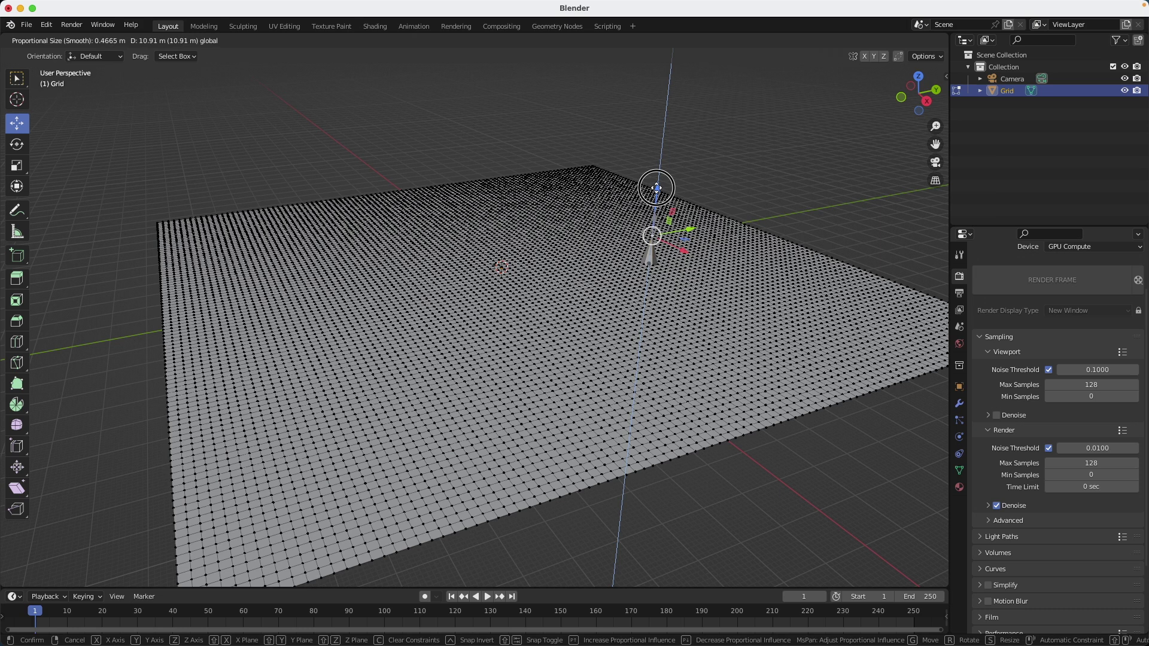
scroll(657, 188, down, 10)
drag(657, 187, 658, 183)
scroll(656, 192, down, 4)
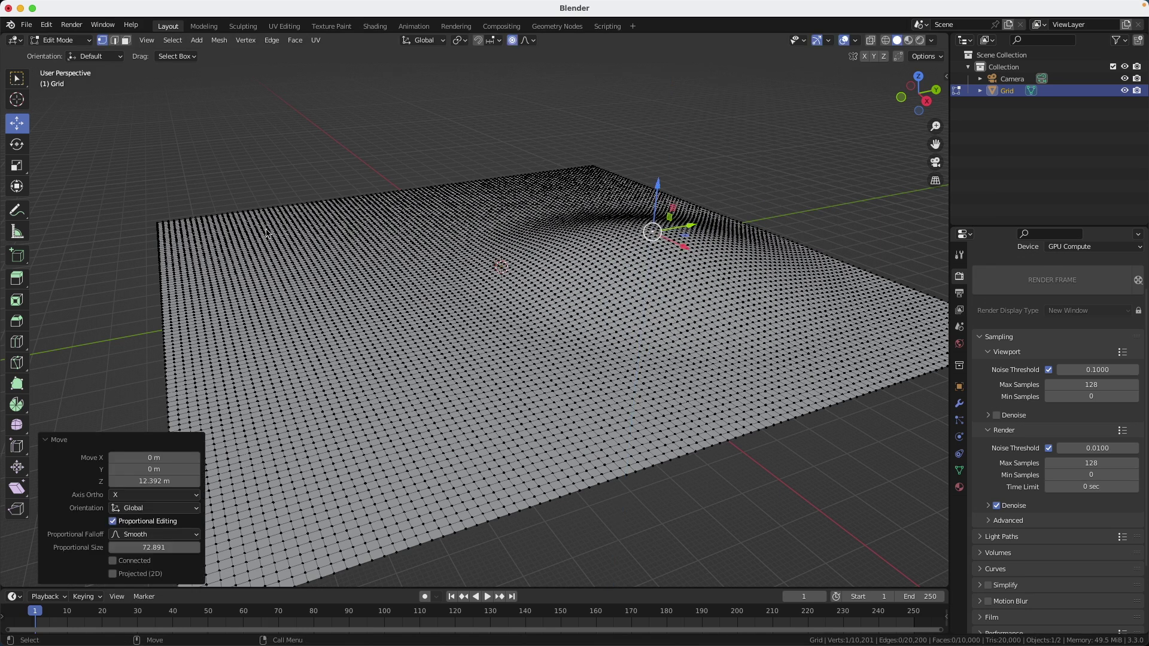
Raise three more vertices near the grid's edges and far corner along Z with proportional editing to form rolling hills.
click(264, 228)
drag(258, 184, 254, 149)
click(281, 449)
drag(286, 402, 283, 363)
click(588, 168)
drag(599, 111, 600, 126)
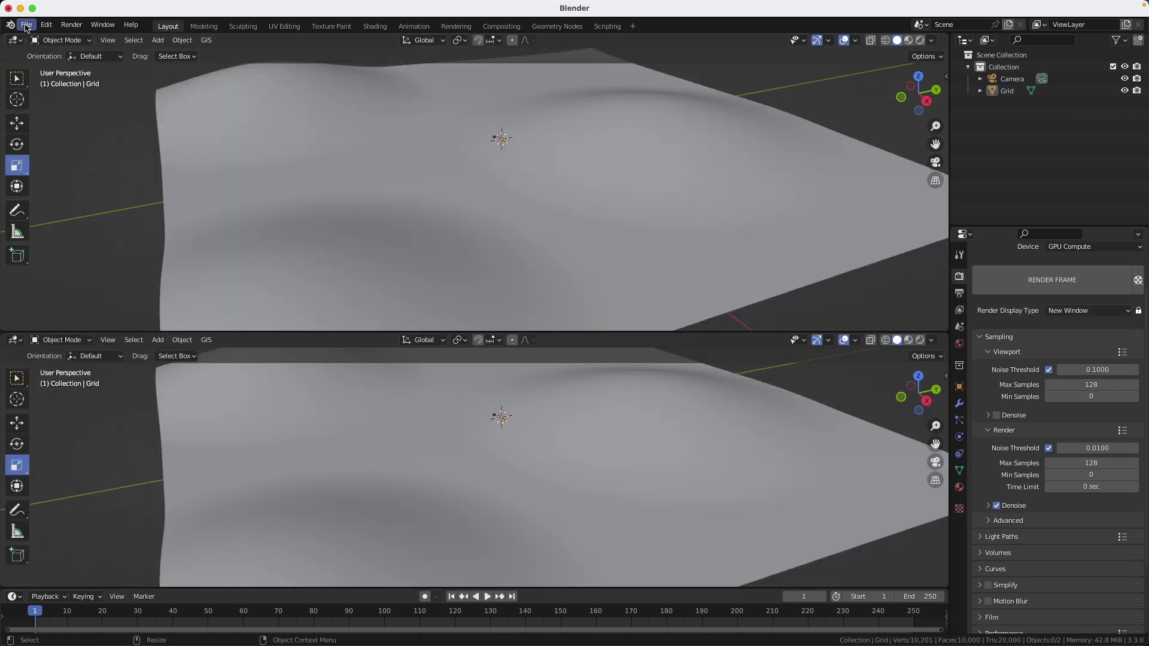
Link the High and low collections from mapleTrees2.blend with Instance Collections disabled and expand both in the outliner.
click(26, 24)
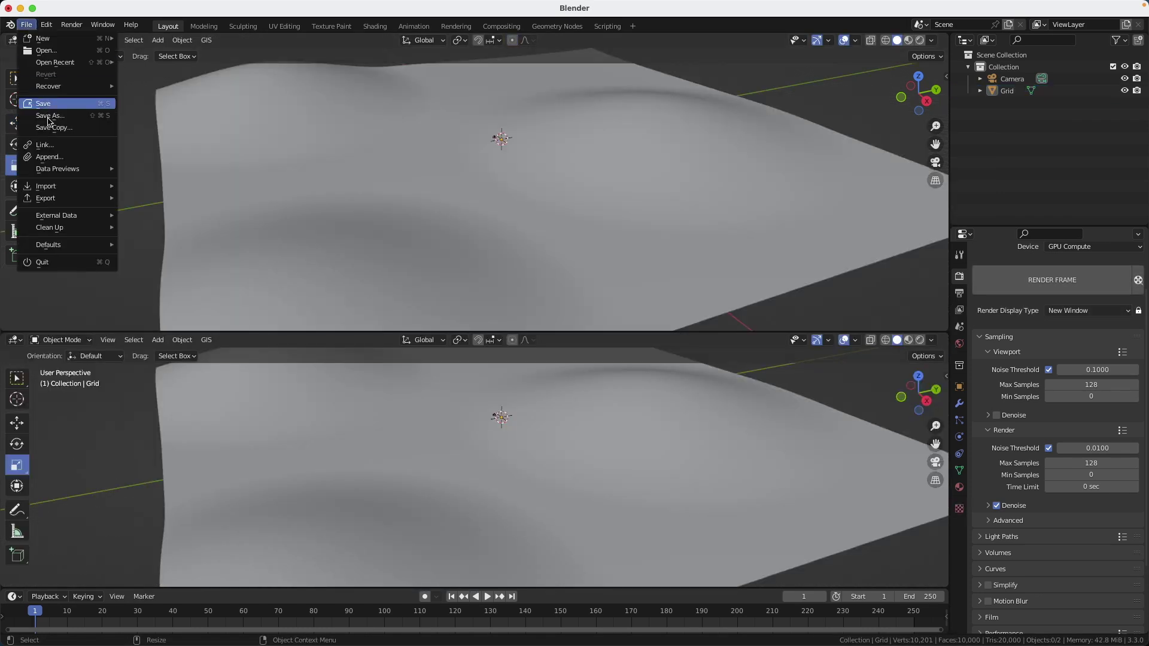
click(51, 149)
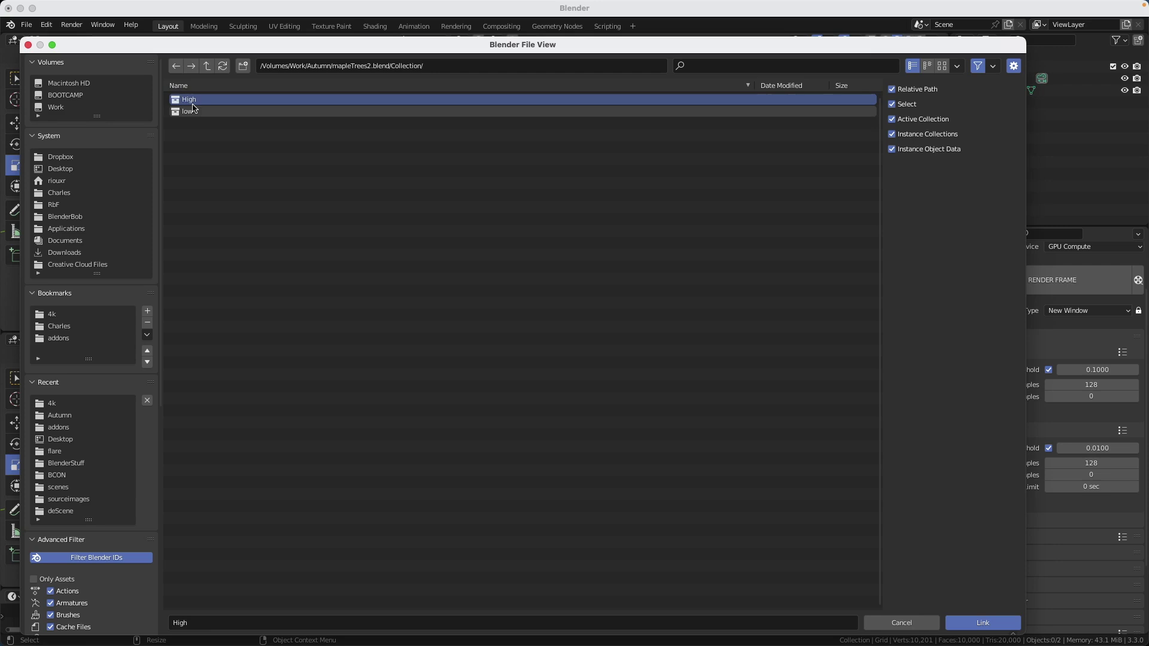
shift+click(193, 111)
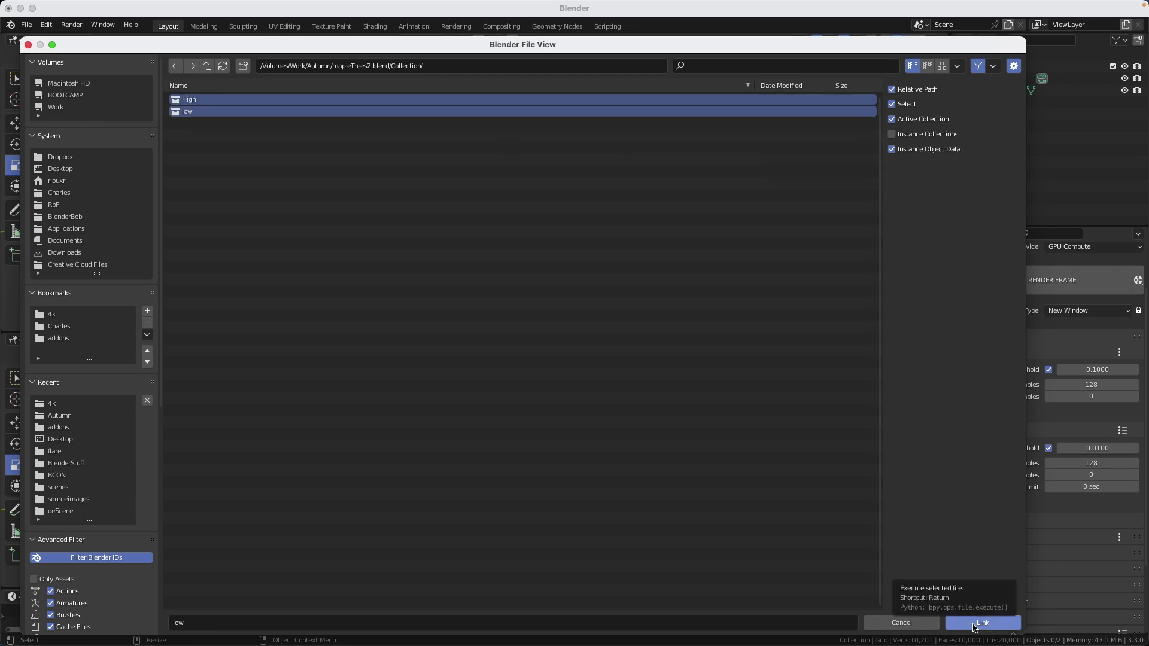
click(974, 626)
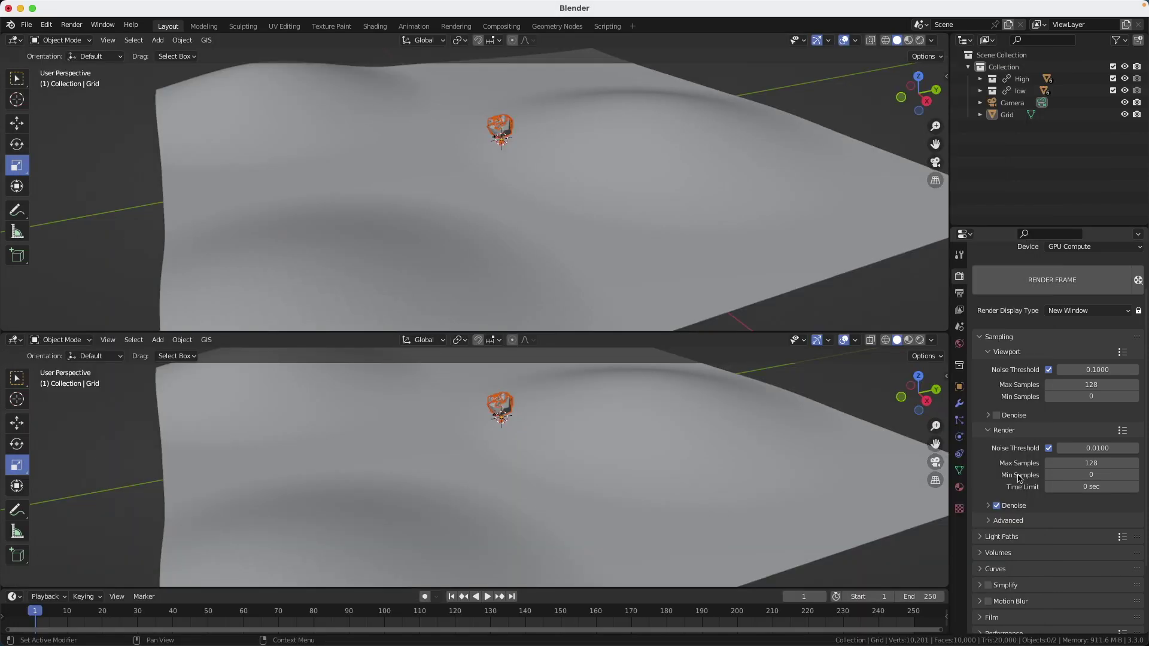
click(979, 91)
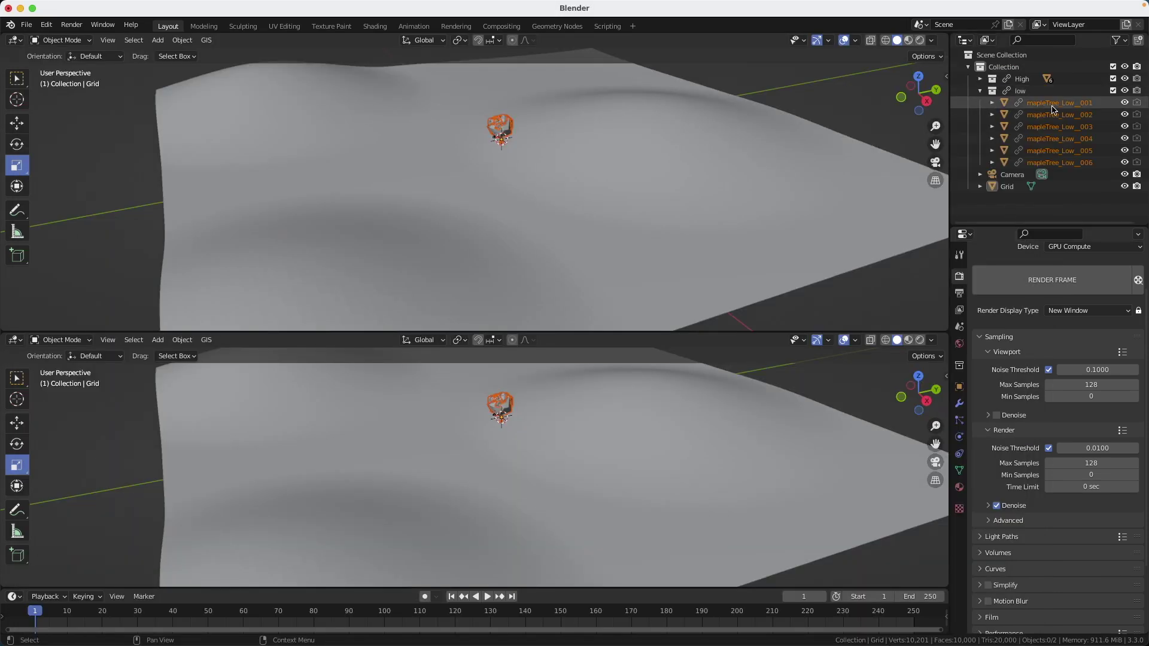
click(980, 78)
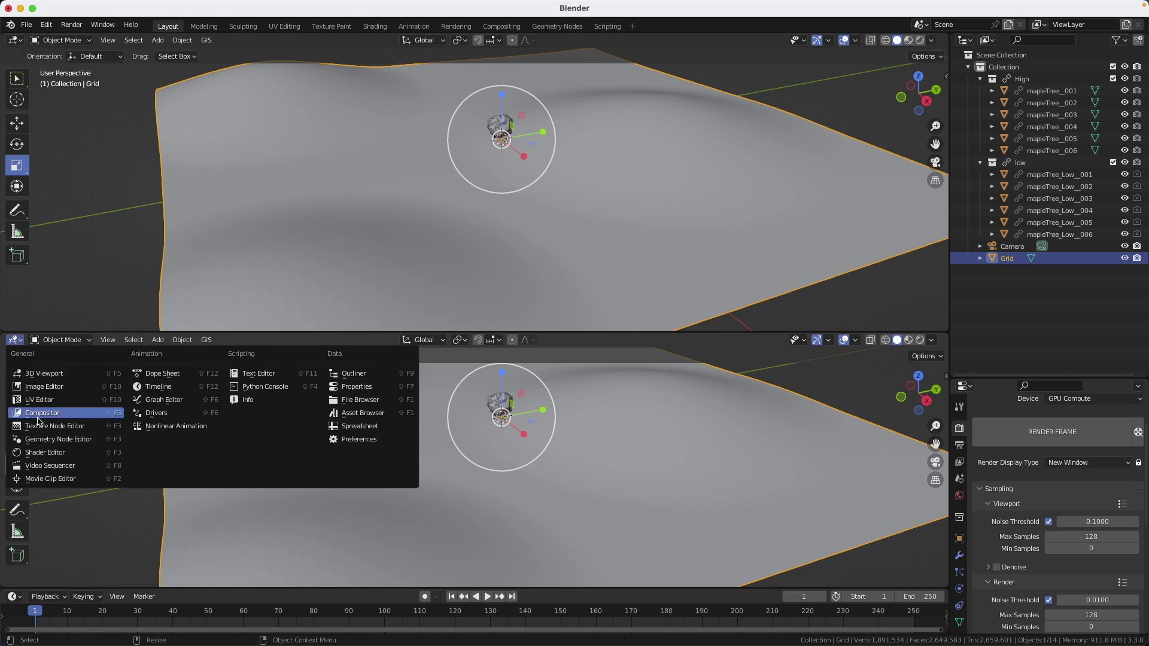
Turn the second 3D viewport into a Geometry Node Editor and rename the Grid object to ground.
click(67, 441)
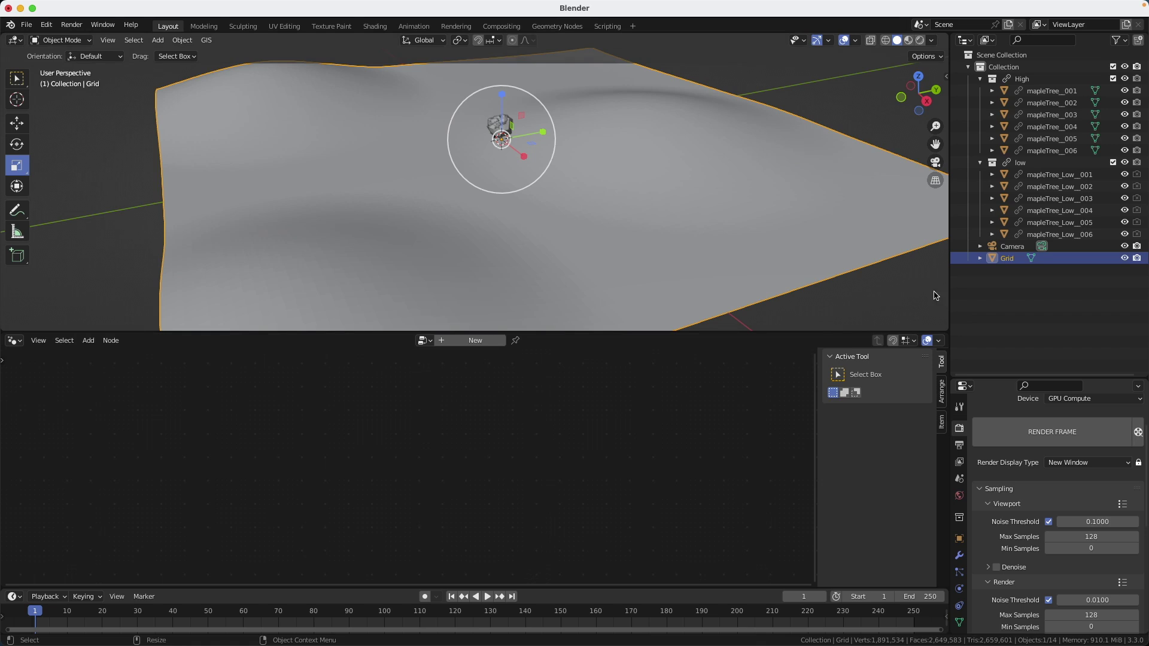
double_click(1015, 261)
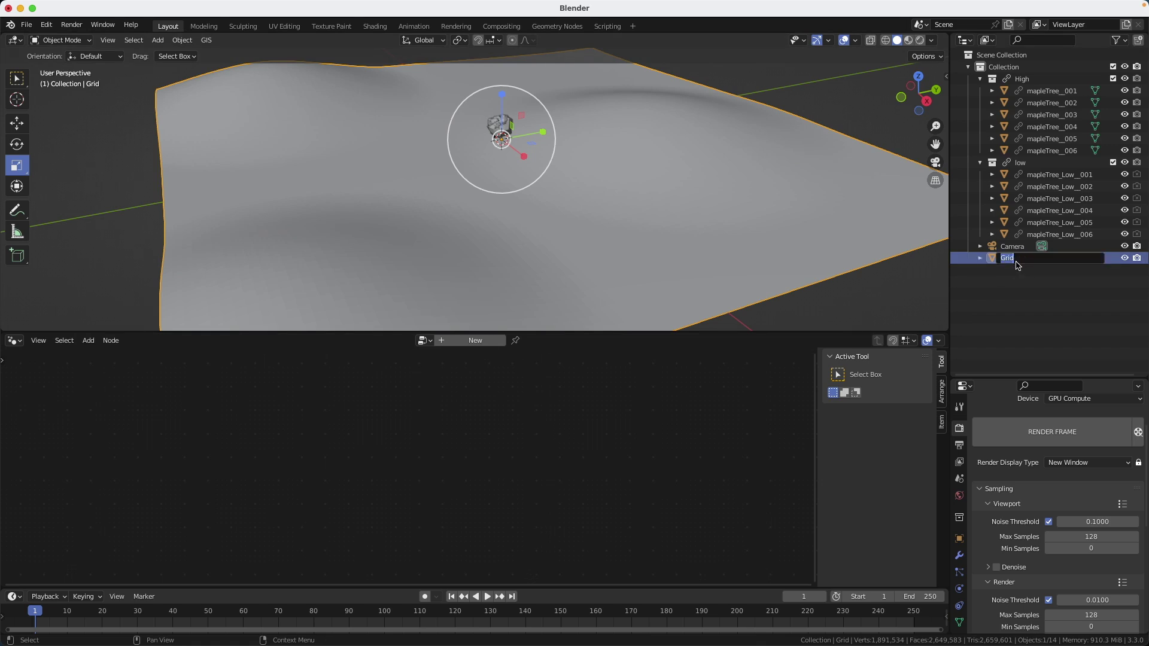
text(ground)
key(Return)
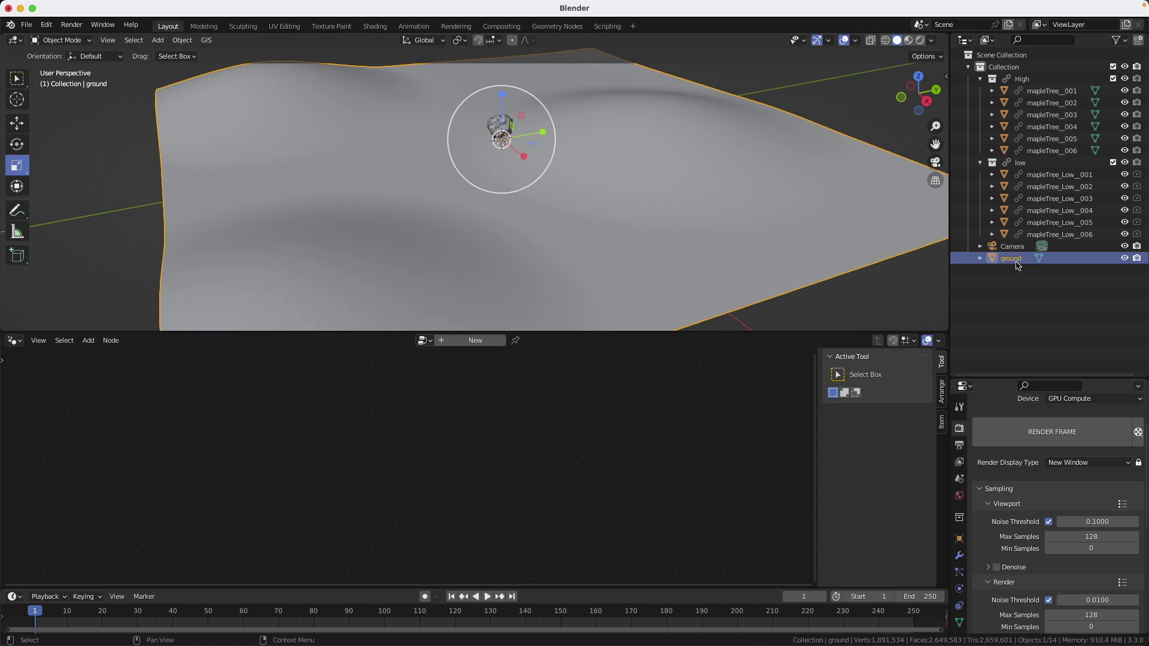
Create a geometry node tree on ground and insert a Distribute Points on Faces node between Group Input and Group Output.
click(494, 343)
scroll(386, 491, up, 6)
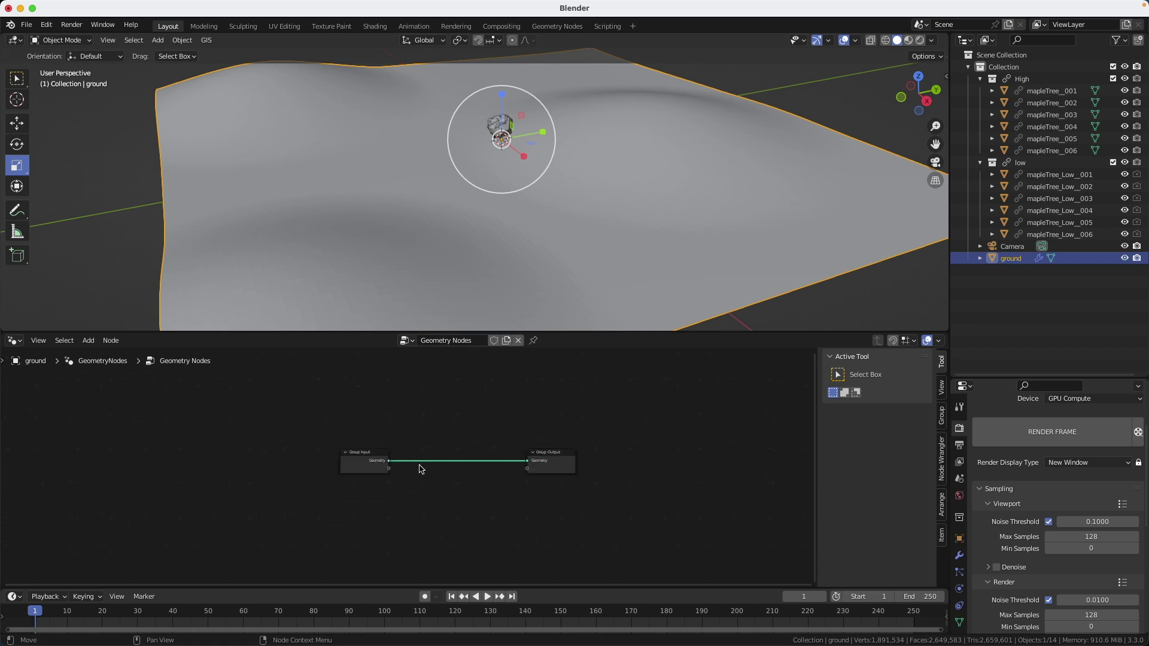
middle_drag(419, 532, 393, 469)
key(shift+a)
text(s)
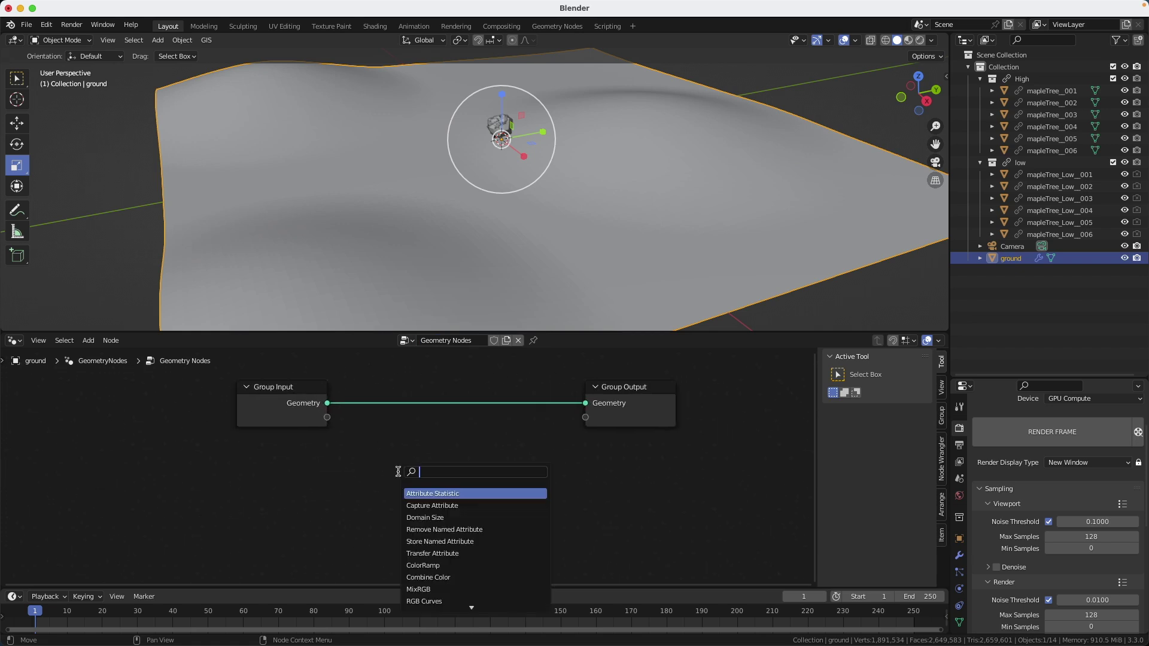
text(dis)
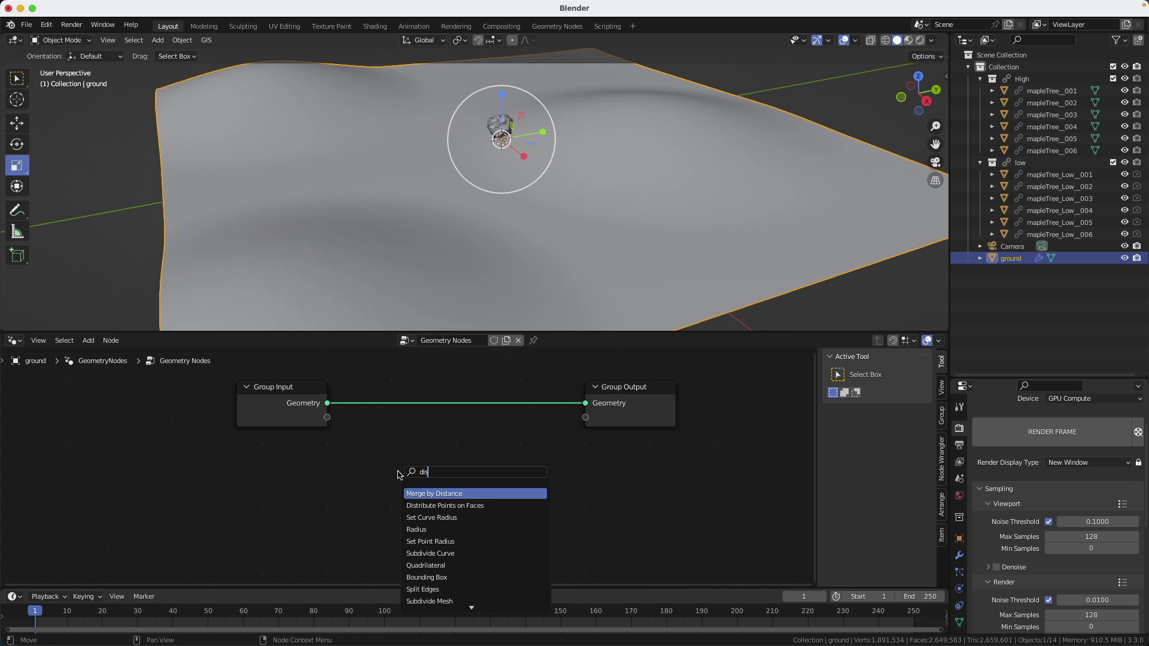
key(Down)
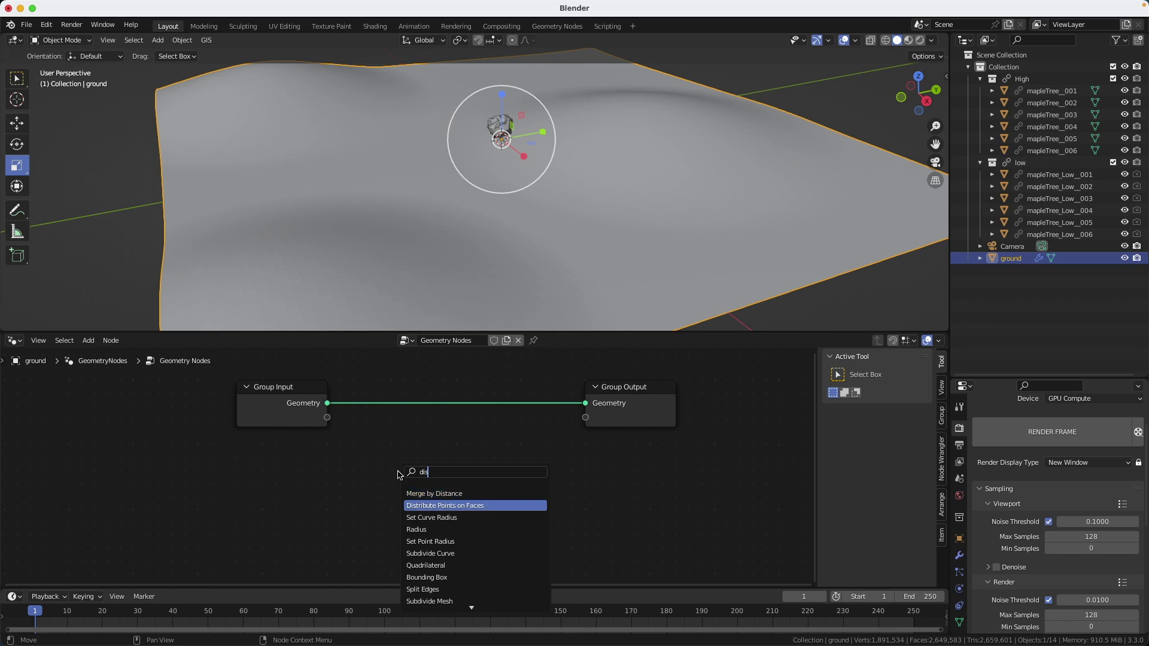
key(Return)
click(368, 370)
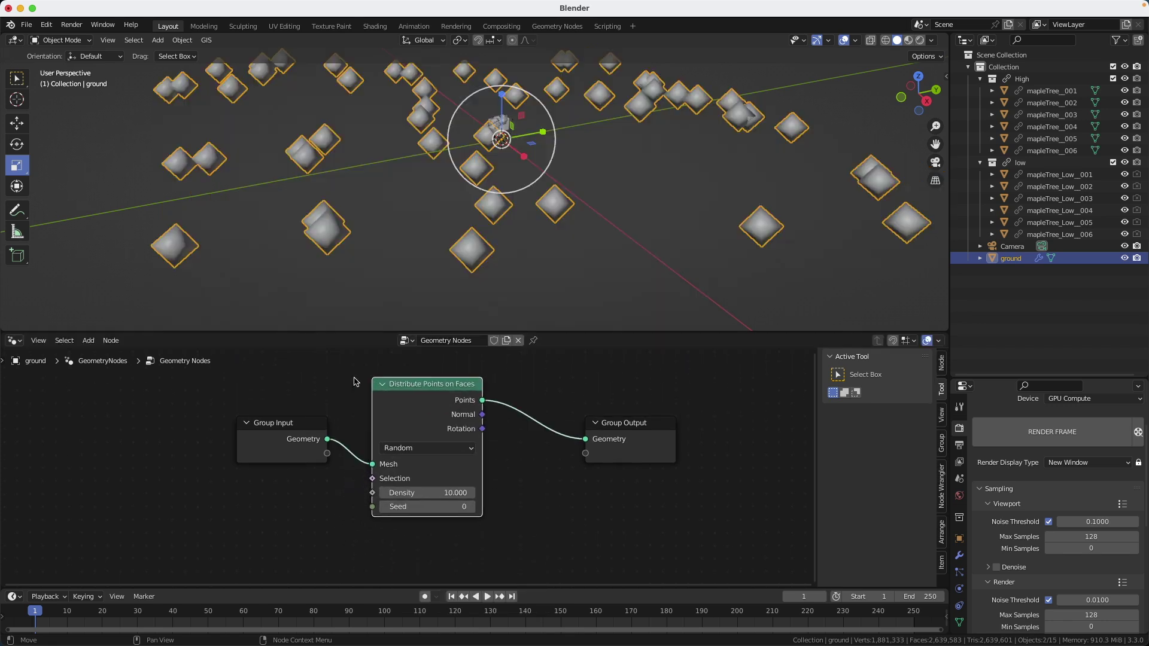
Set the Distribute Points on Faces node's distribution method to Poisson Disk.
click(269, 447)
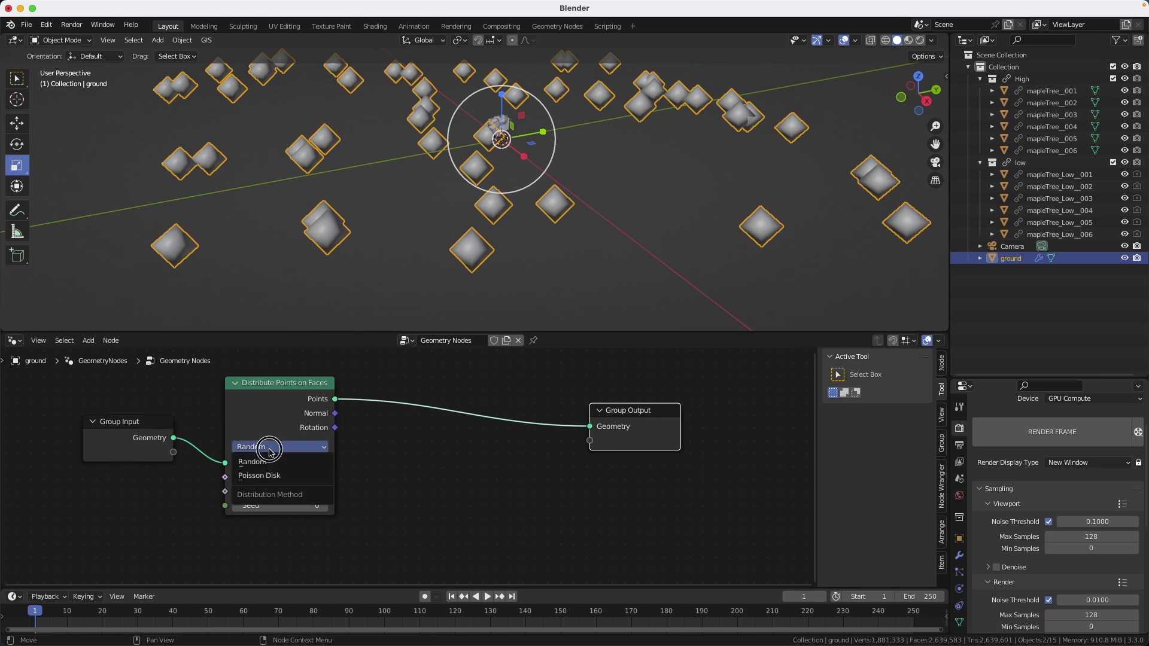
click(266, 475)
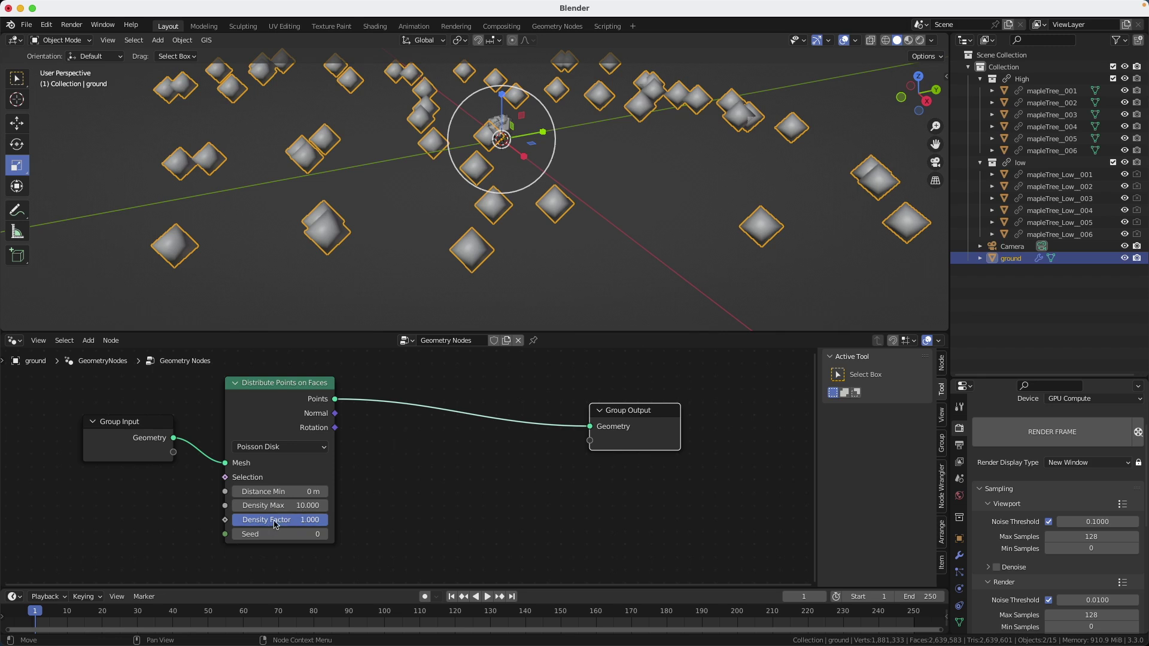
mouse_move(274, 521)
mouse_down()
mouse_move(261, 522)
mouse_move(275, 521)
mouse_up()
Insert a Join Geometry node before Group Output and connect the Group Input geometry to it as well.
click(564, 465)
key(shift+a)
text(s)
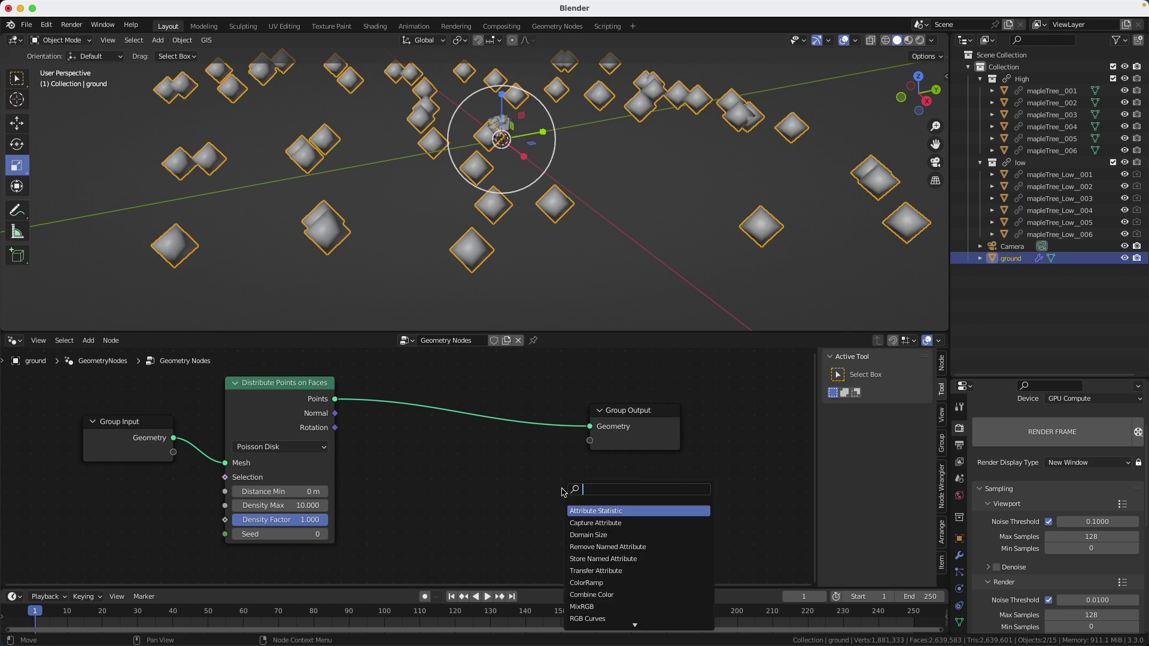
text(j)
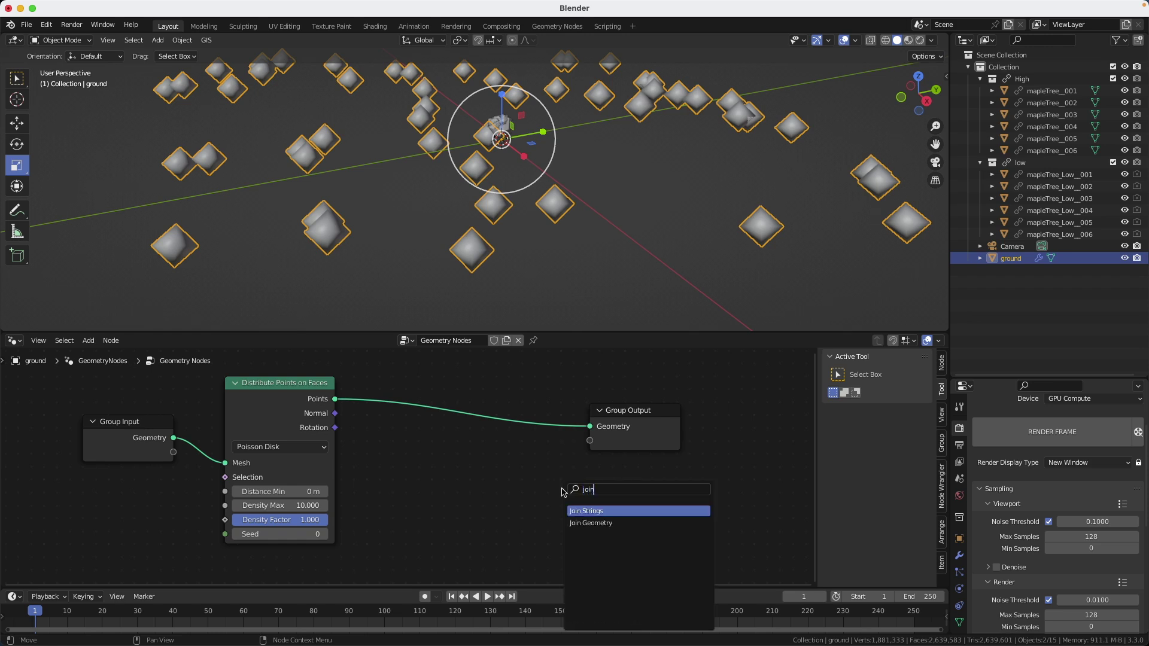
text(oin)
key(Down)
key(Return)
click(455, 412)
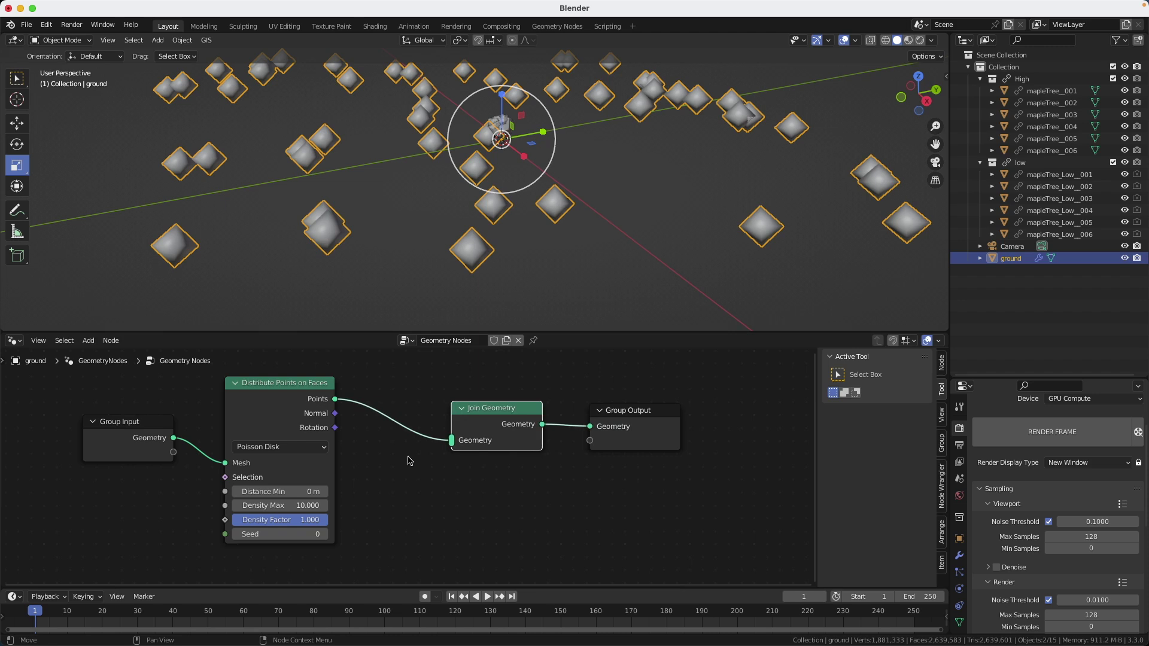
drag(173, 438, 449, 443)
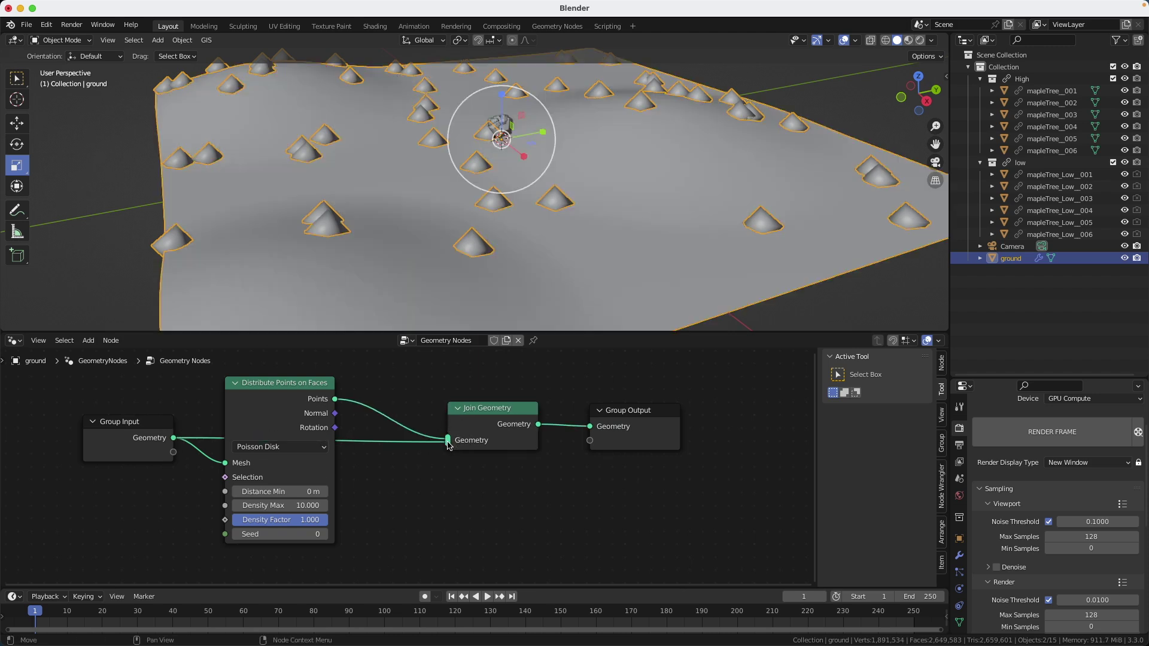
Raise Density Max to 98 and insert an Instance on Points node between Distribute Points on Faces and Join Geometry.
scroll(613, 168, down, 5)
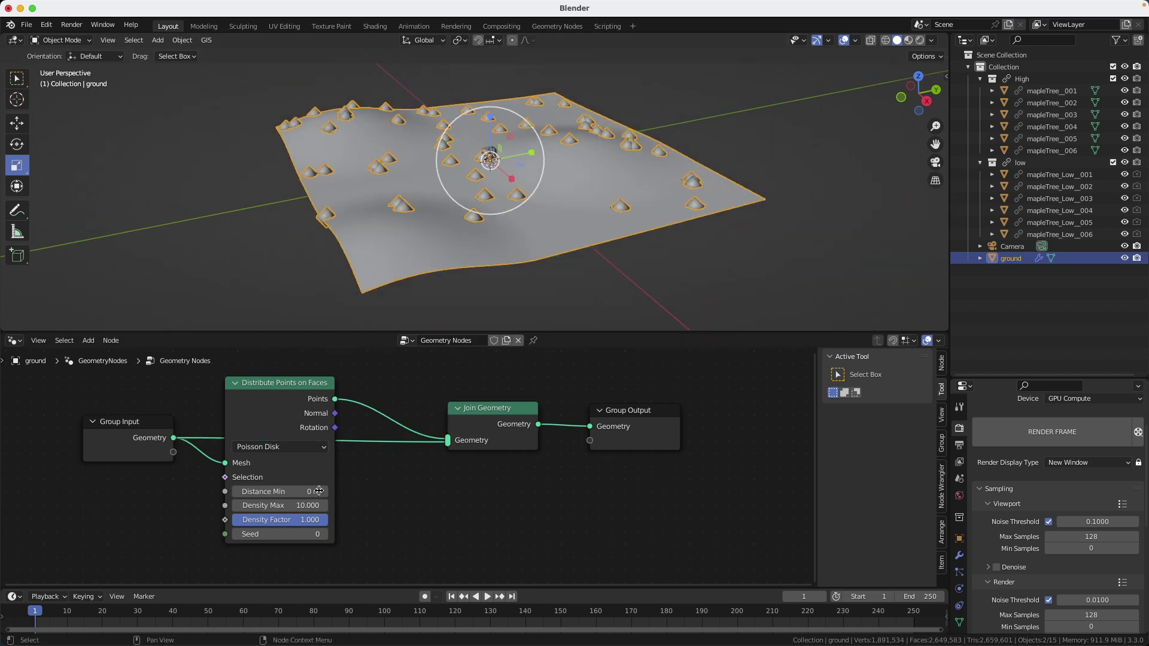
drag(297, 505, 365, 506)
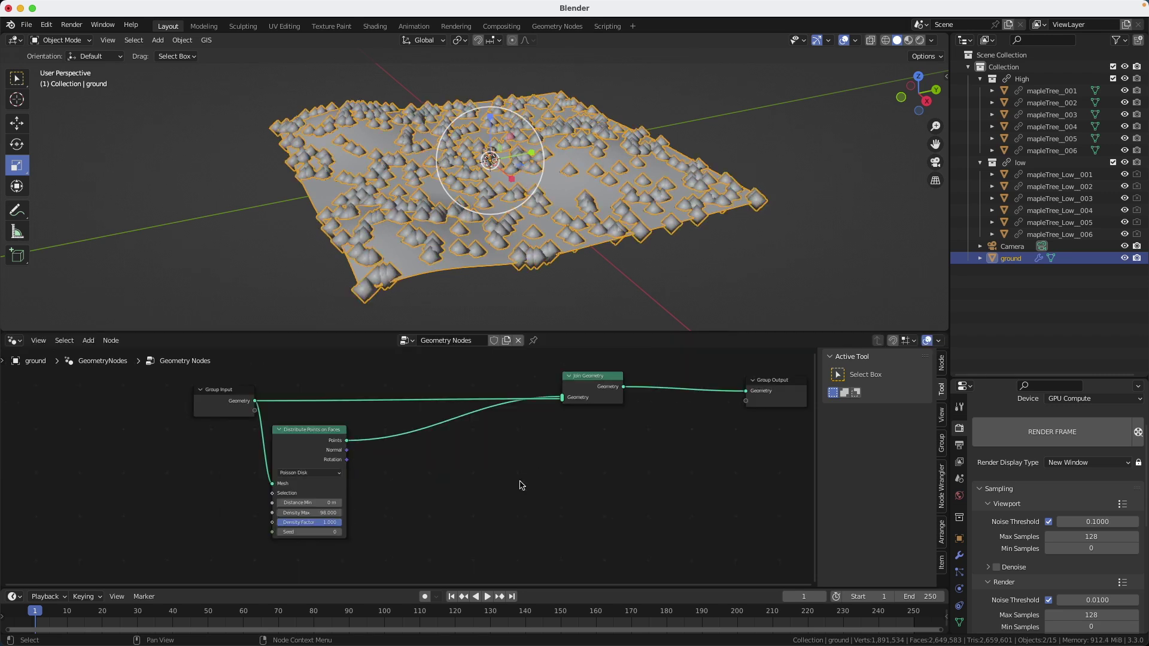
key(shift+a)
click(464, 490)
text(ins)
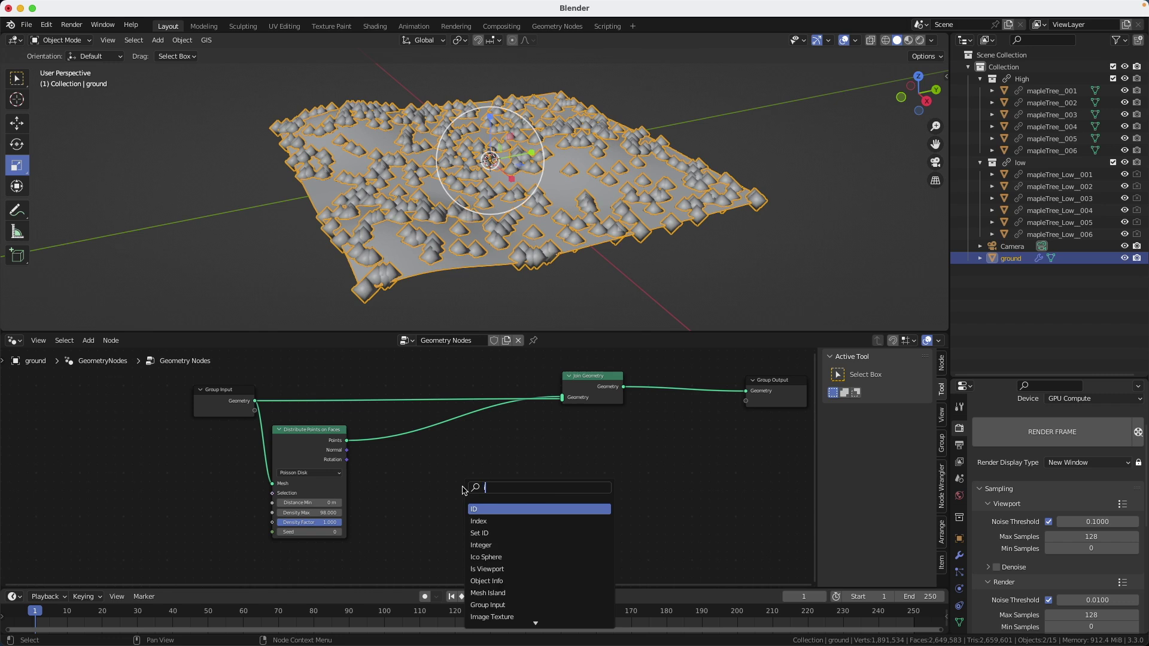
key(Down)
key(Down)
key(Down)
key(Down)
key(Down)
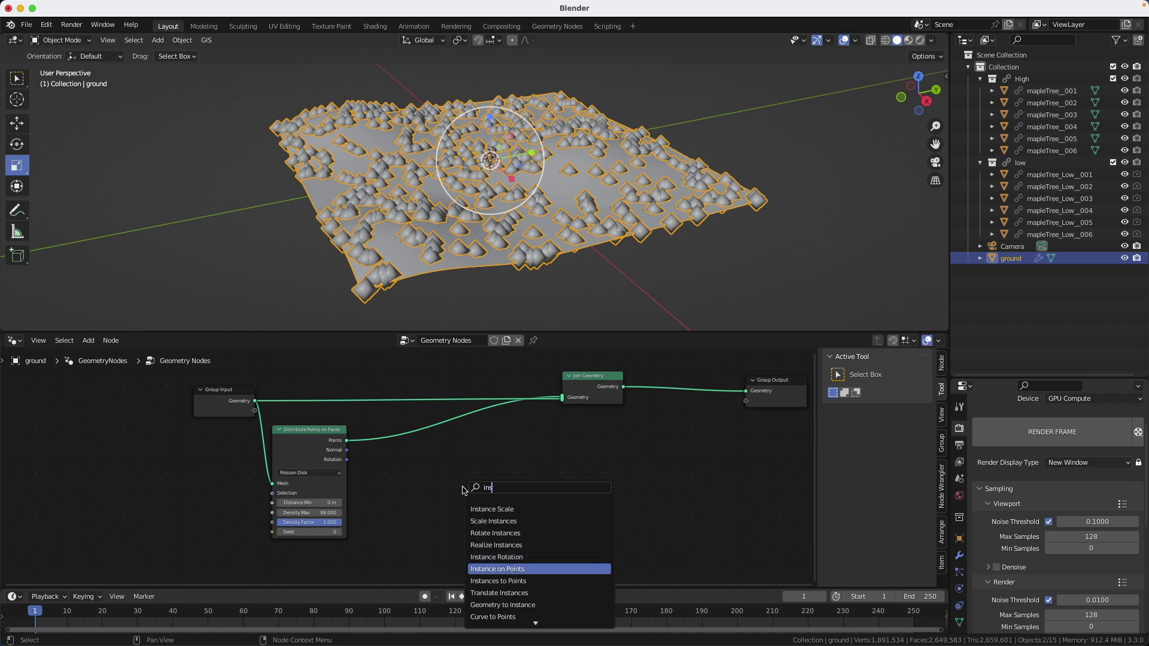
key(Return)
click(421, 415)
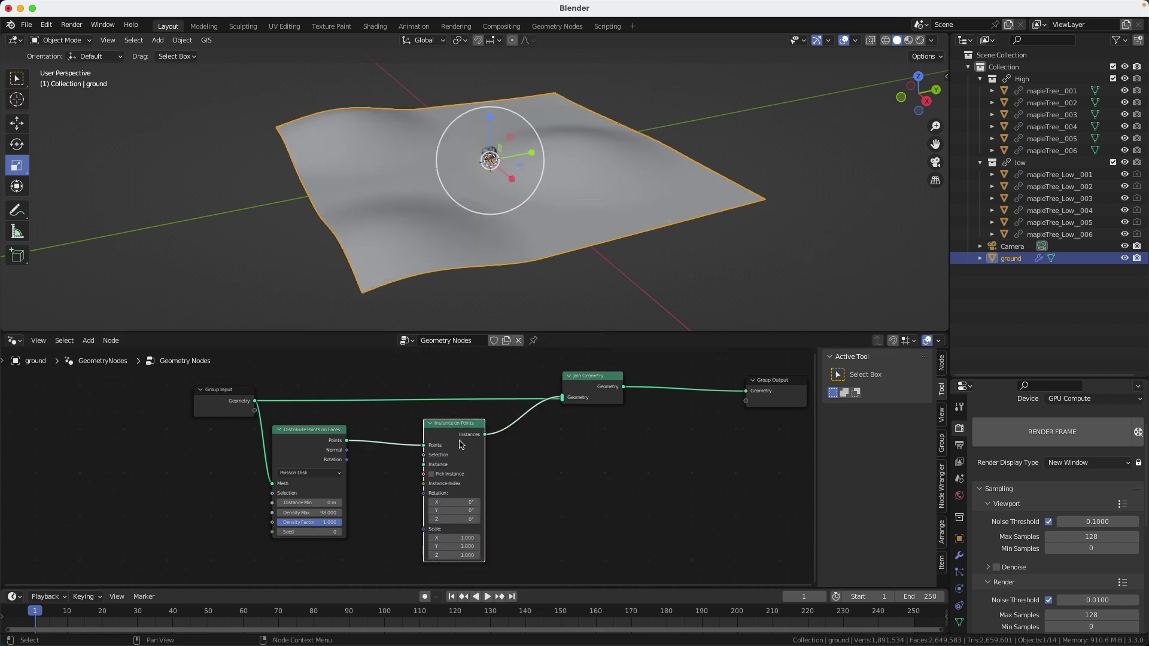
Add the low collection as a Collection Info node and connect its Geometry to the Instance input of Instance on Points.
middle_drag(555, 471, 492, 454)
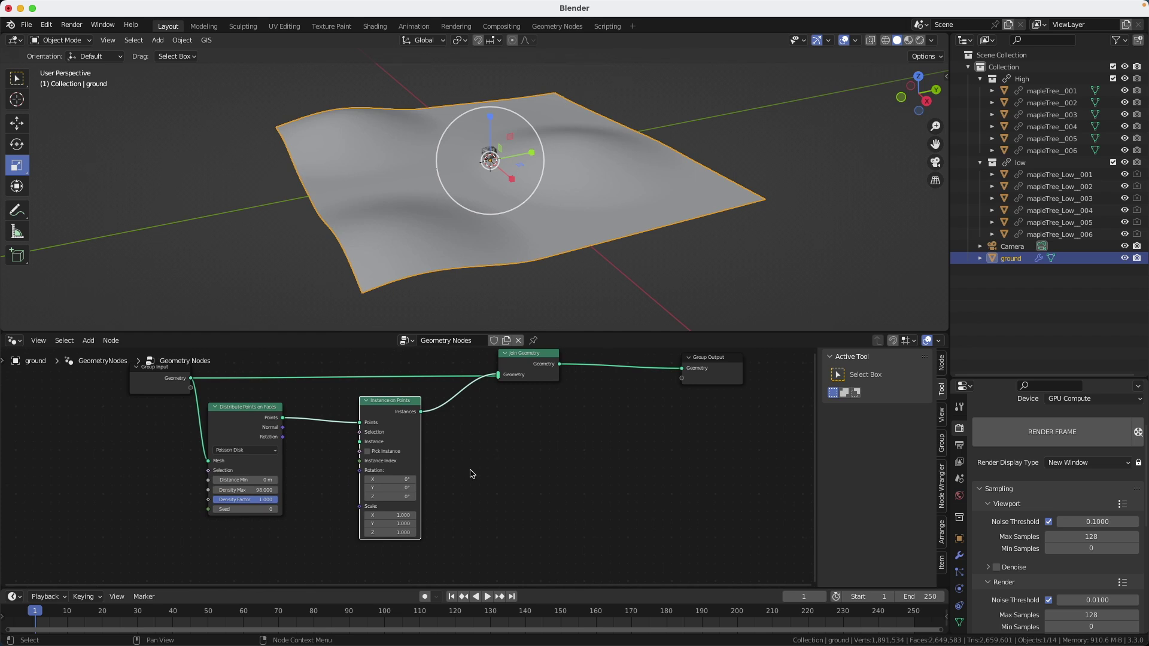
drag(996, 162, 265, 538)
middle_drag(327, 543, 323, 508)
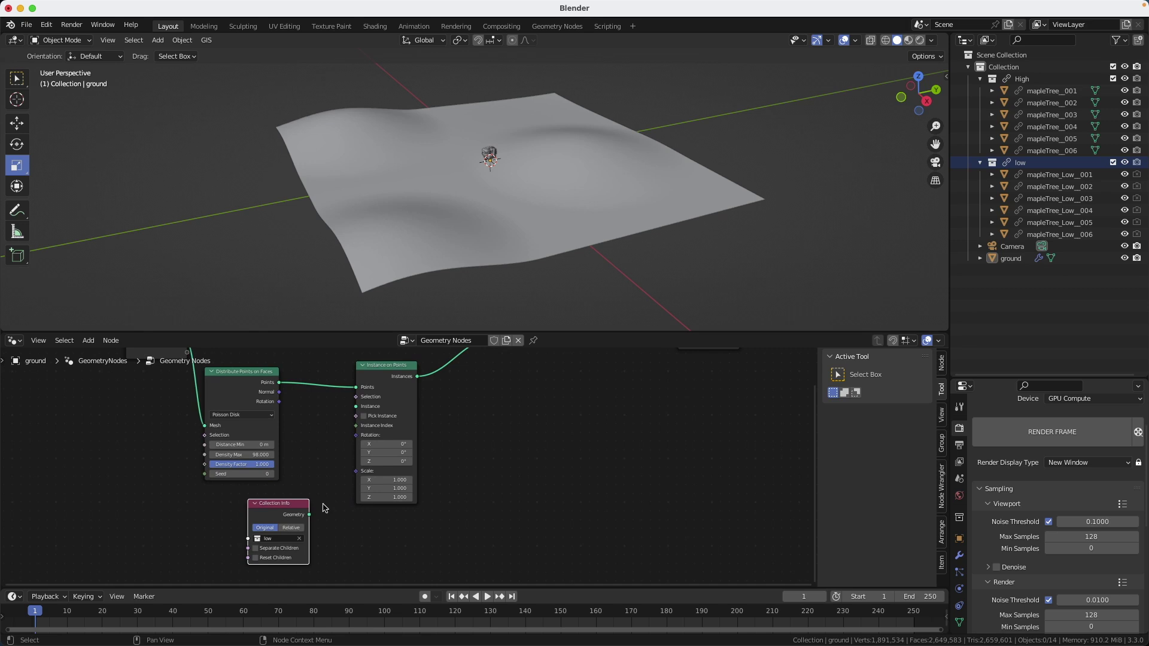
drag(309, 515, 358, 410)
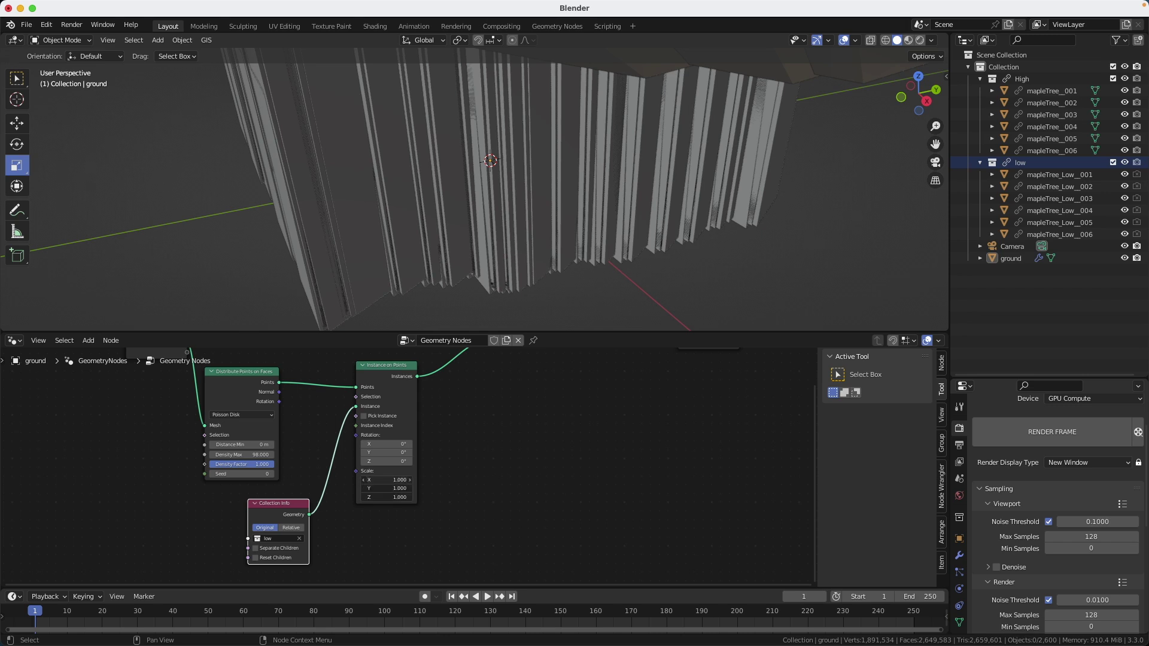
Set the Instance on Points scale to 0.01 on all three axes.
text(01)
key(Return)
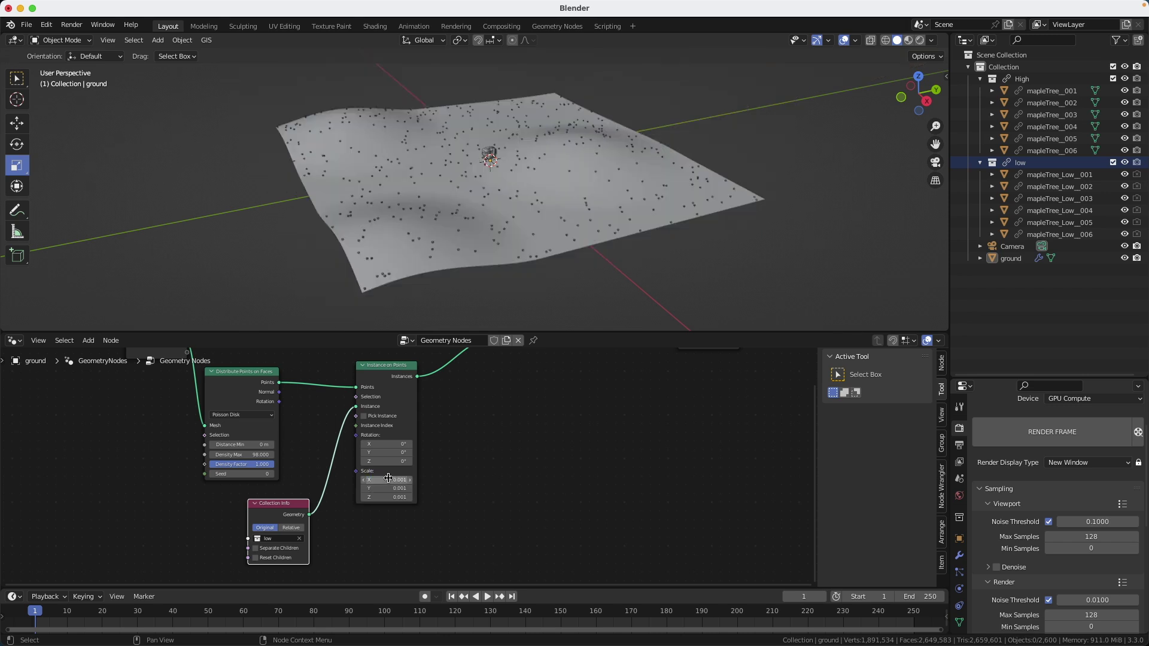
drag(383, 479, 383, 496)
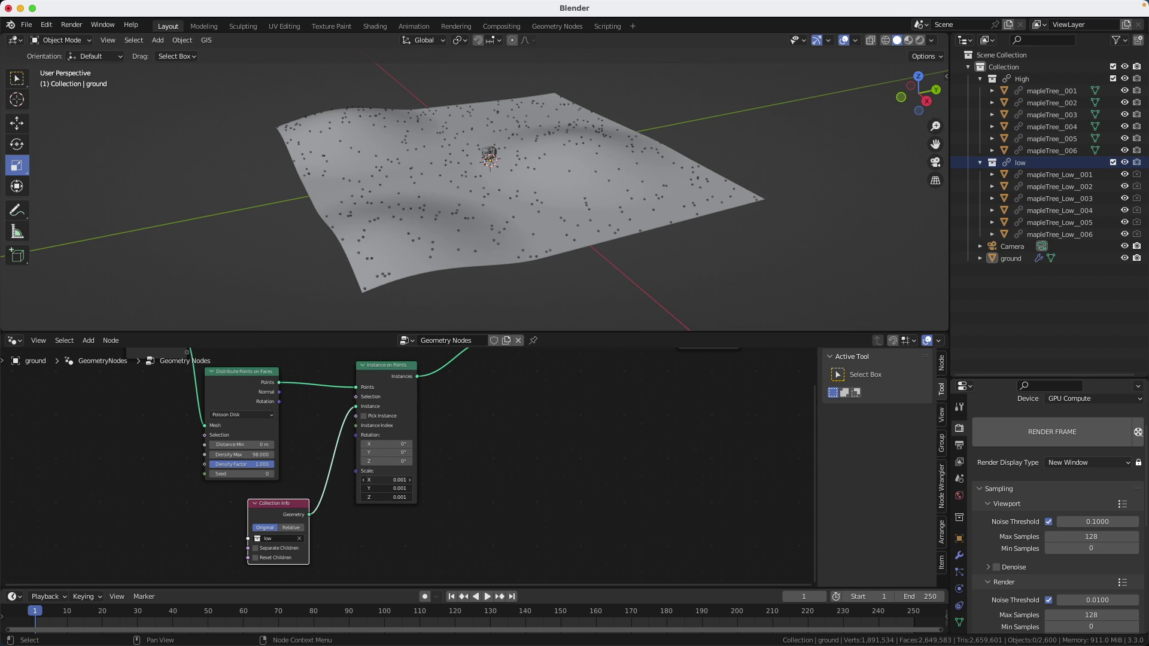
text(.01)
key(Return)
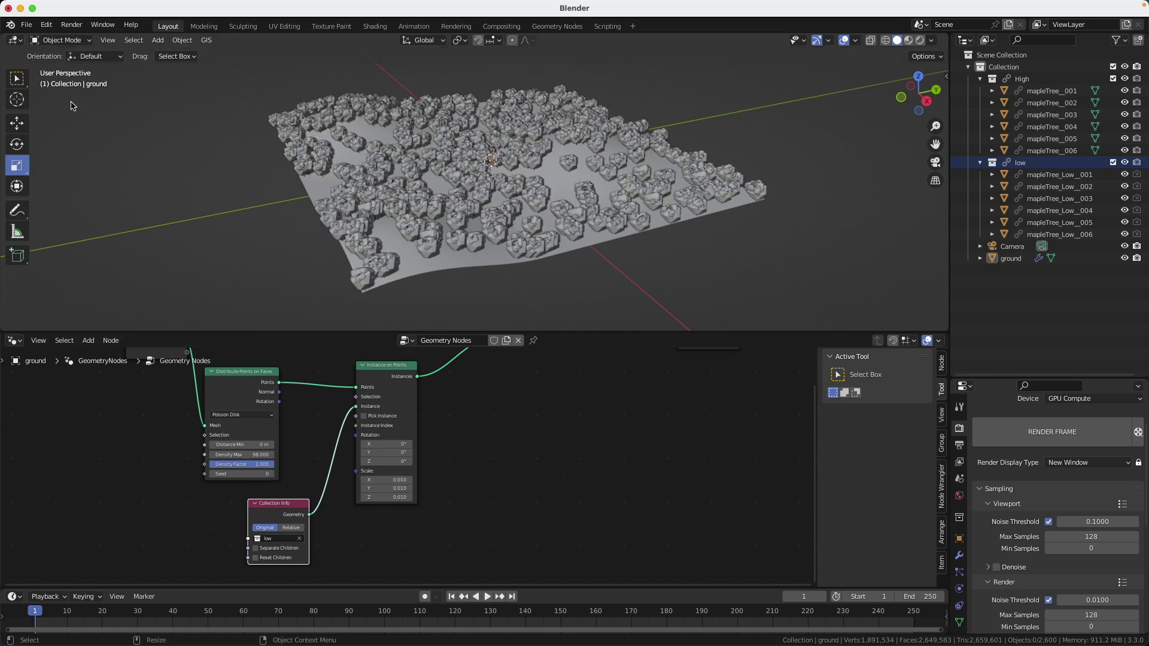
Enable Pick Instance on the Instance on Points node and Separate Children on the low Collection Info node.
middle_drag(502, 234, 418, 234)
scroll(530, 227, up, 4)
middle_drag(508, 227, 538, 200)
scroll(538, 200, up, 2)
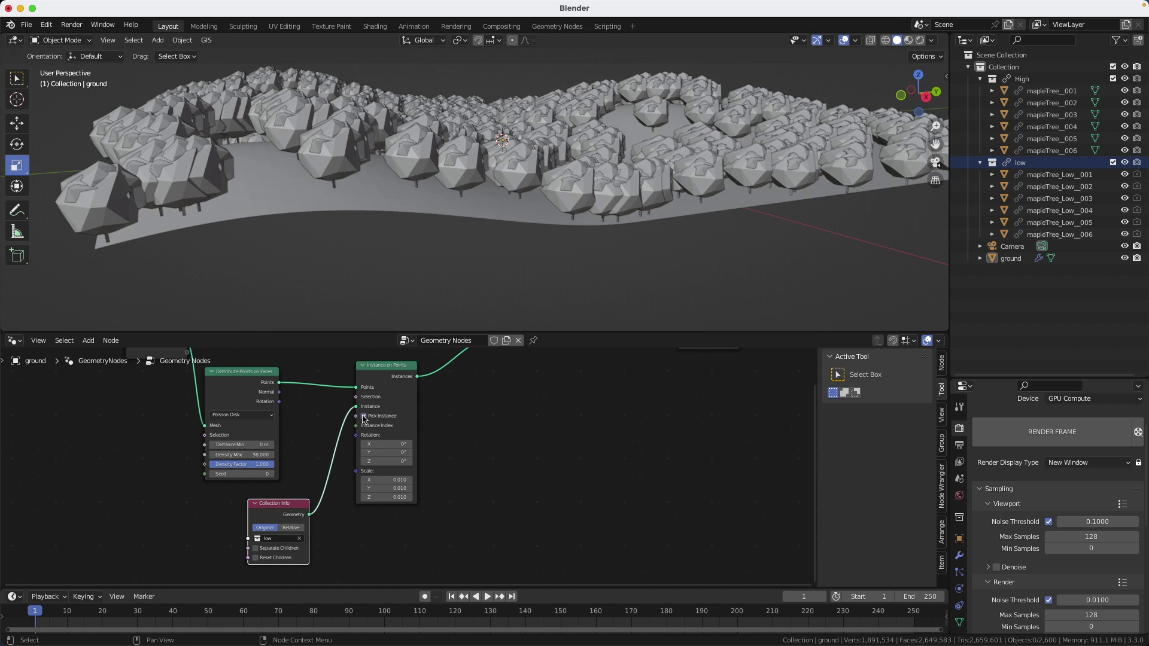
click(255, 549)
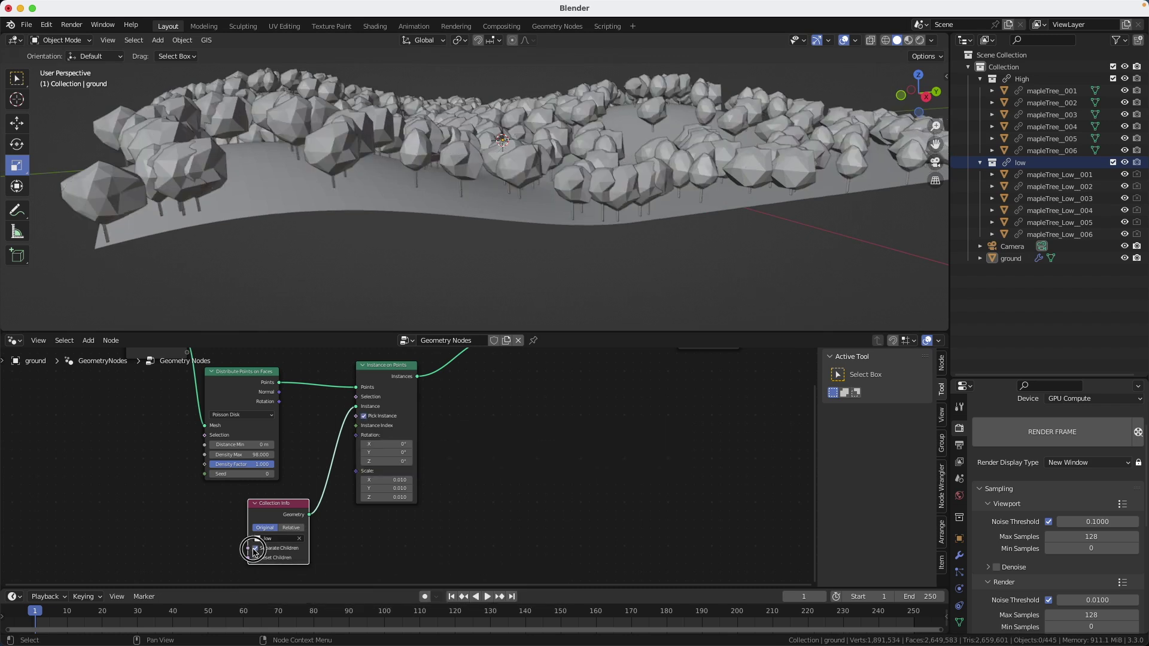
Add a Random Value node beside the low Collection Info node, below Instance on Points.
middle_drag(472, 263, 579, 236)
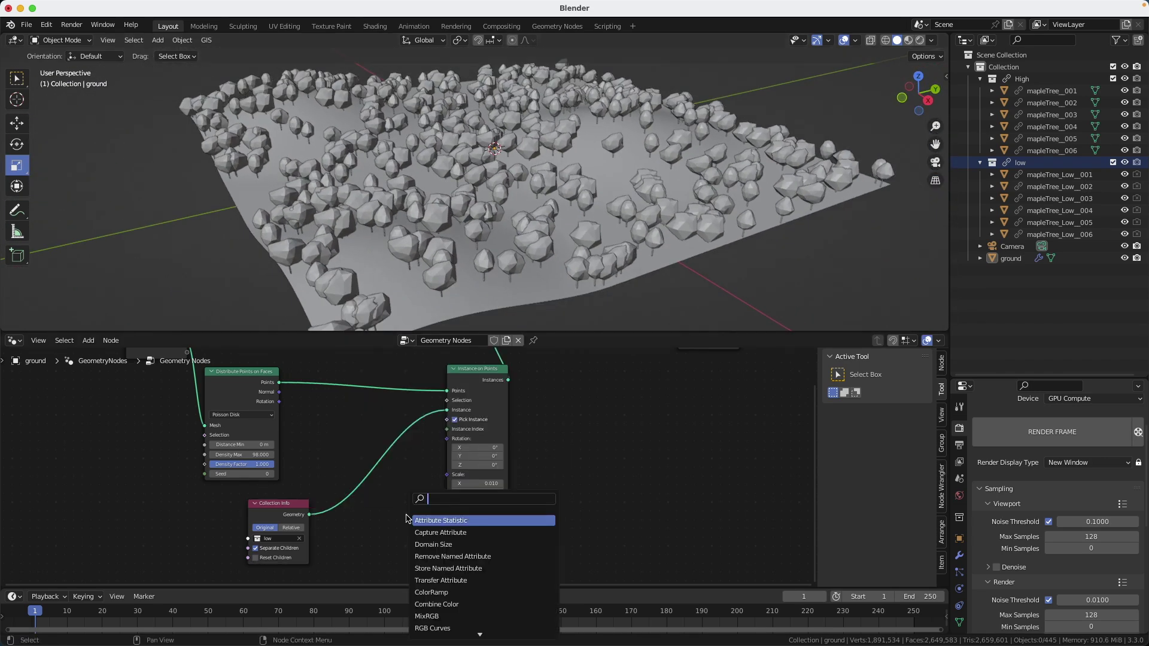
text(ram)
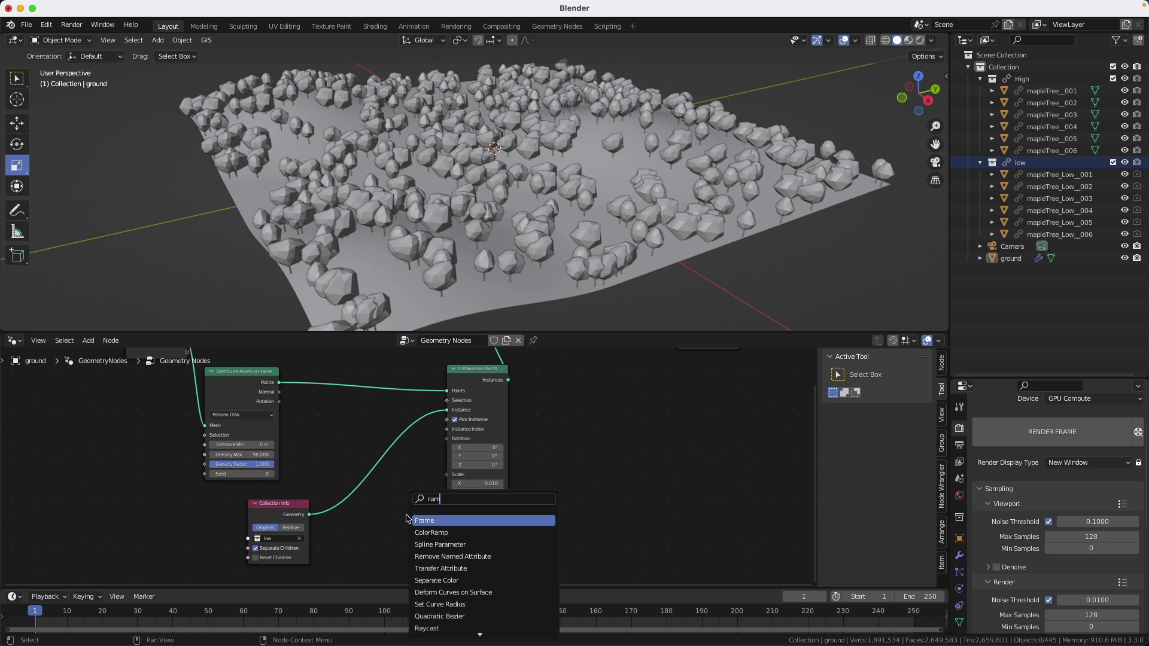
key(BackSpace)
text(n)
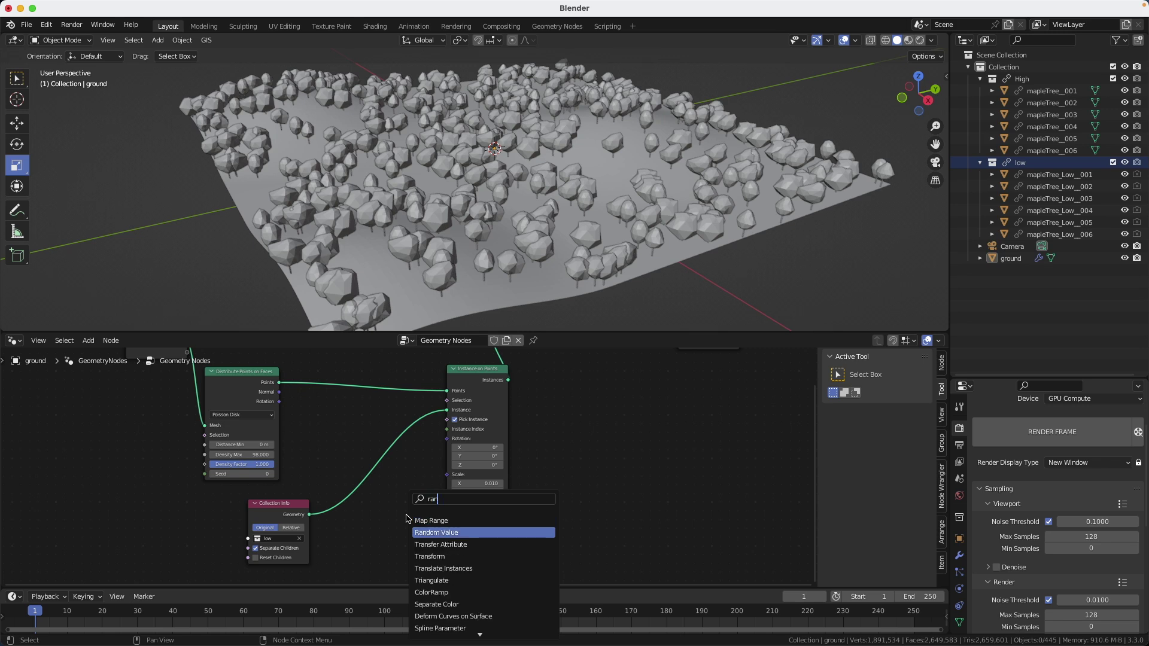
click(418, 531)
click(368, 499)
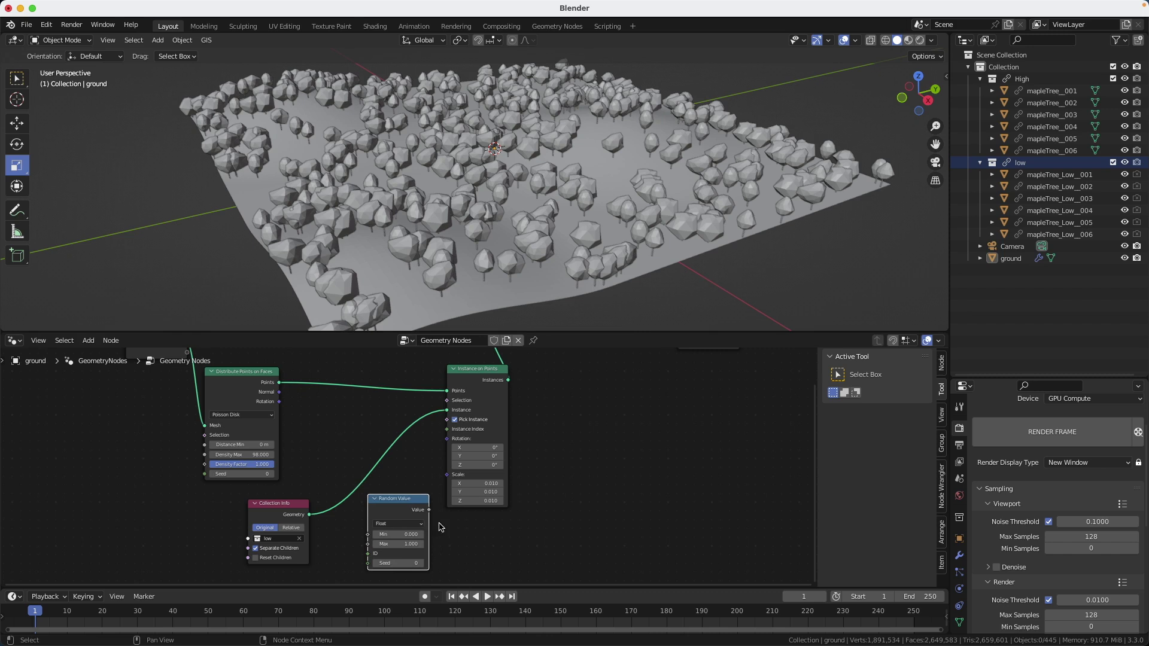
Set the Random Value range to Min 0.008 and Max 0.01 and connect it to the Scale of Instance on Points.
middle_drag(435, 519, 400, 484)
scroll(398, 485, up, 3)
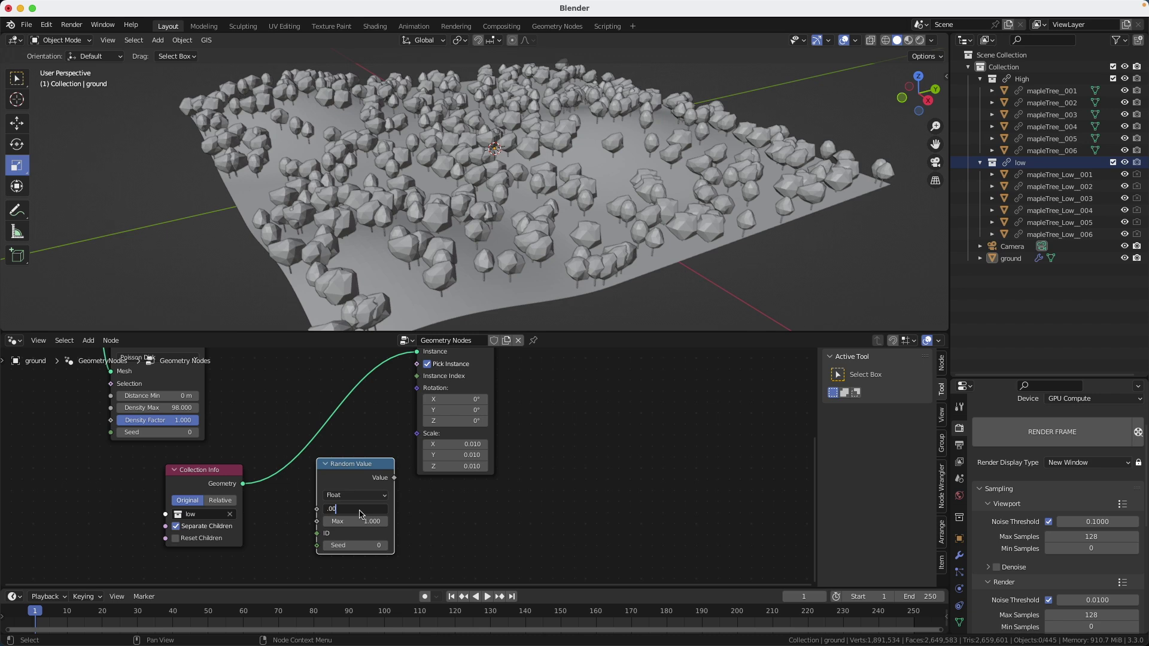
key(Tab)
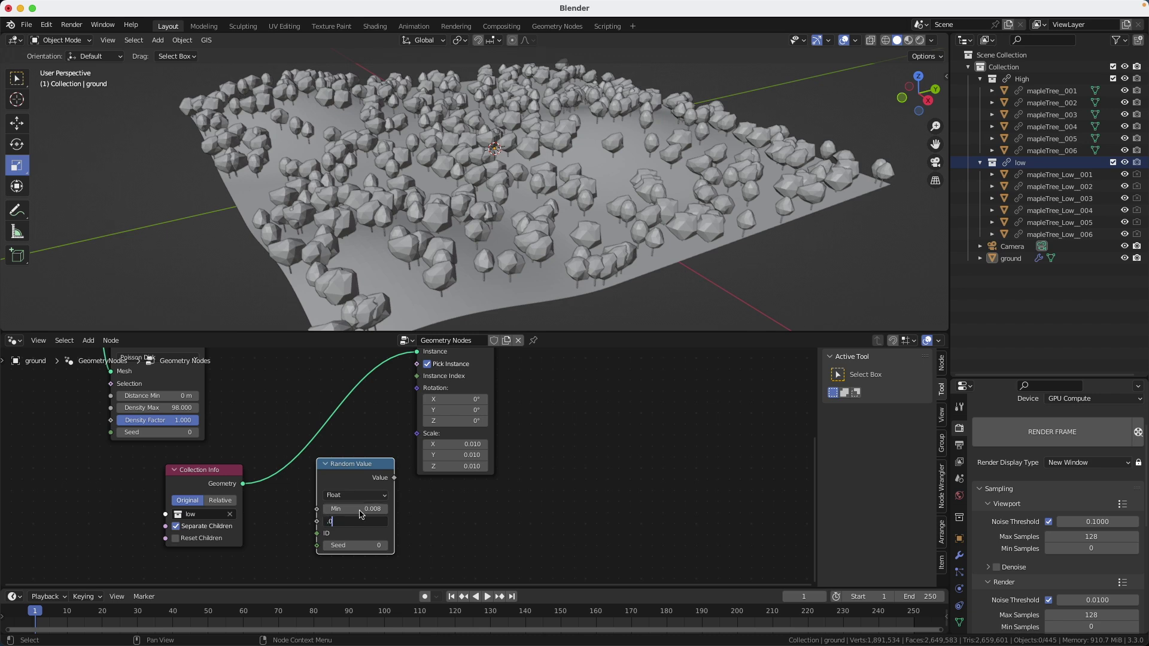
key(Return)
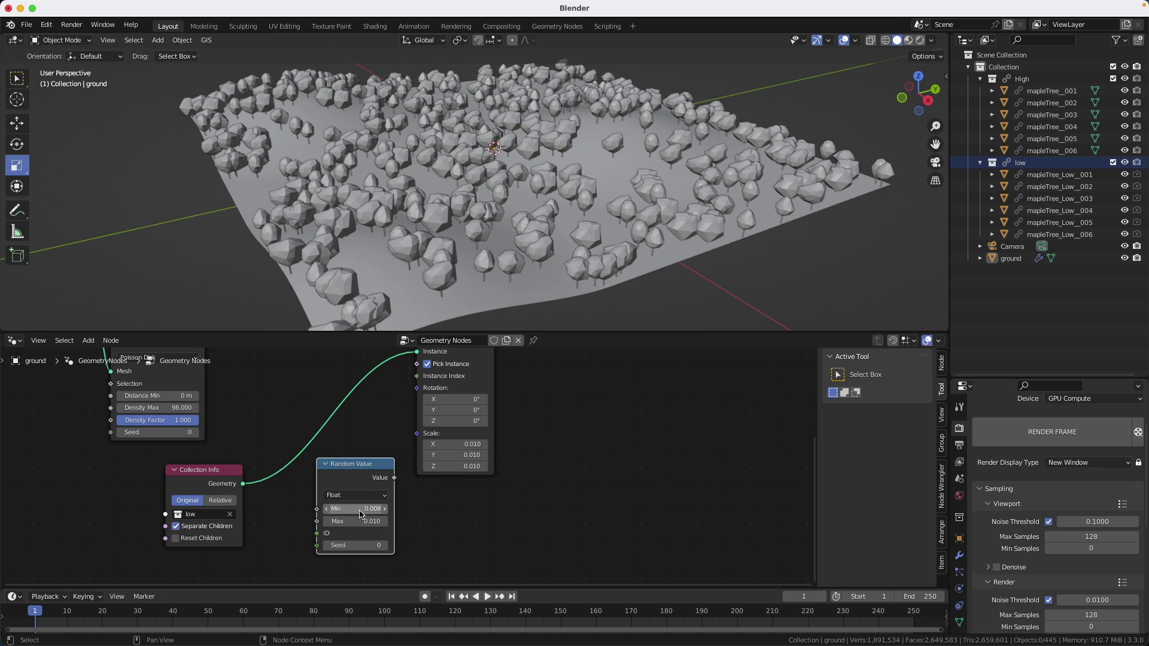
drag(393, 477, 417, 433)
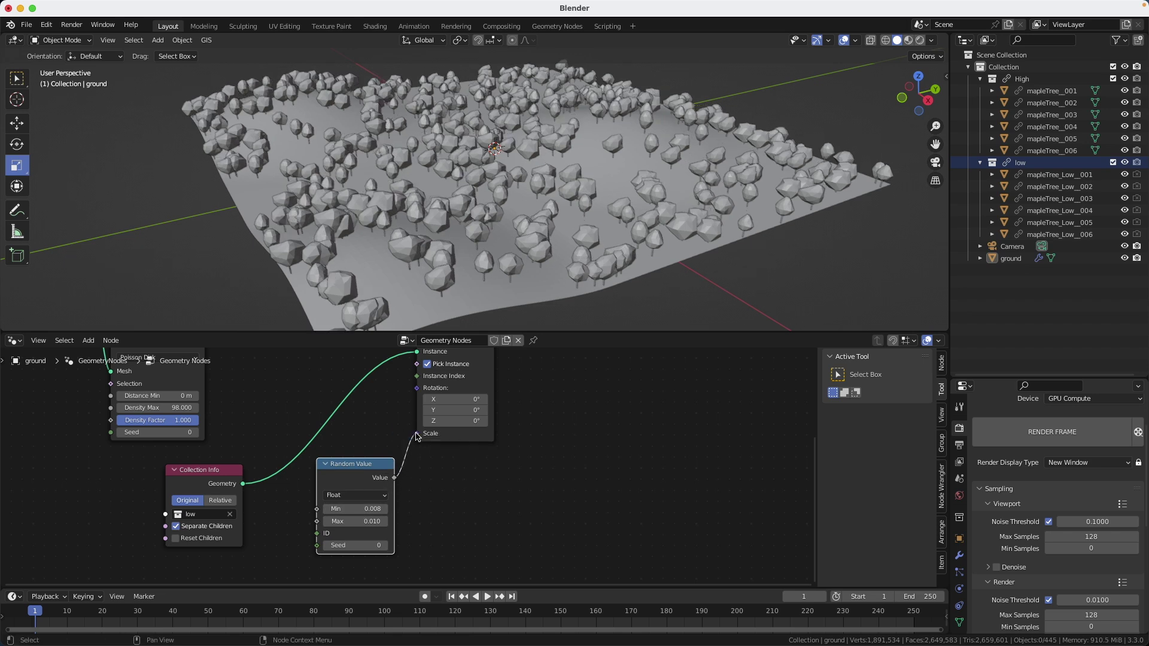
Try a lower Min value on the Random Value node that drives the tree scale.
mouse_move(364, 520)
mouse_down()
mouse_move(353, 520)
mouse_move(364, 520)
mouse_up()
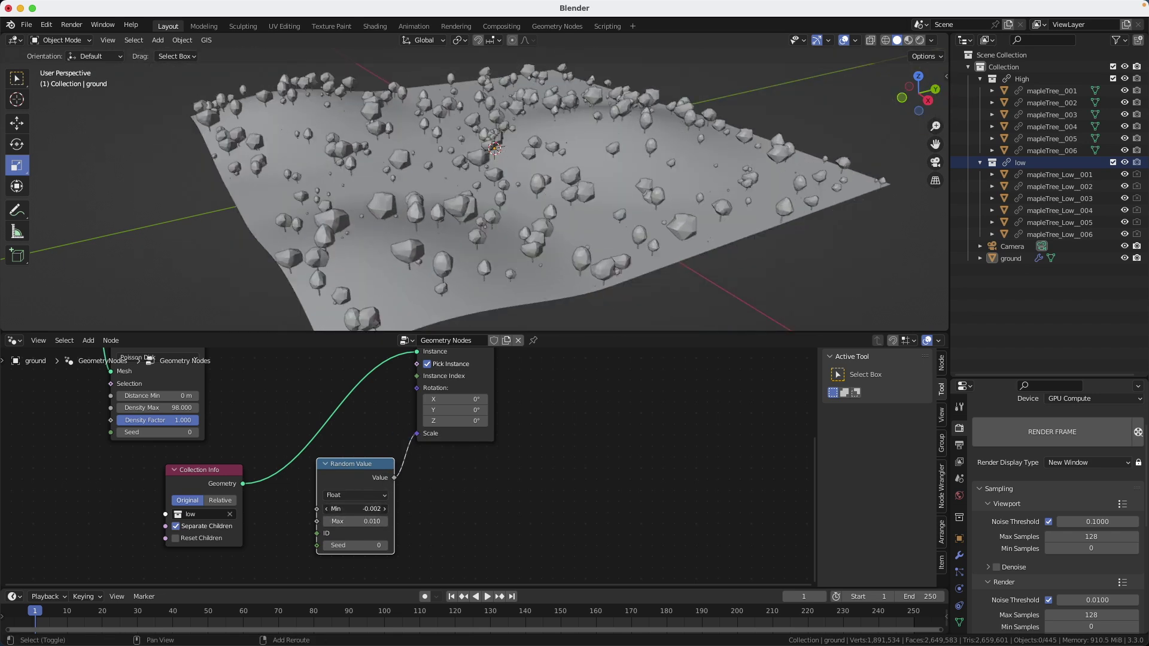
scroll(657, 279, up, 3)
scroll(477, 467, down, 5)
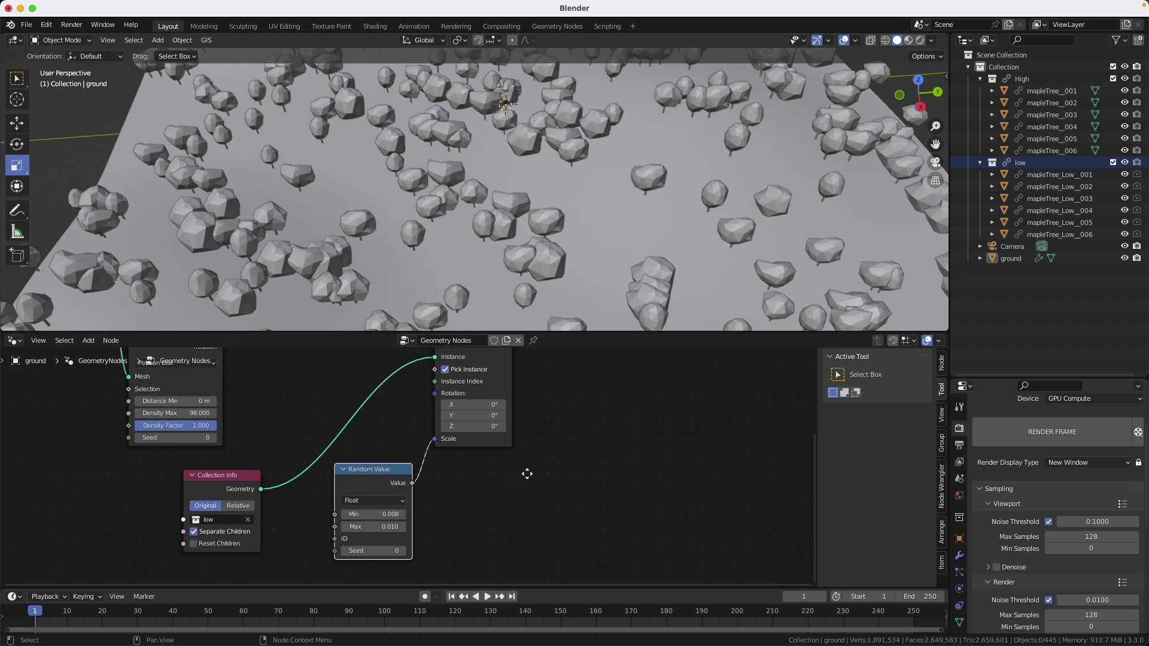
Add a second float Random Value node and connect it to the Rotation of Instance on Points.
middle_drag(479, 477, 492, 477)
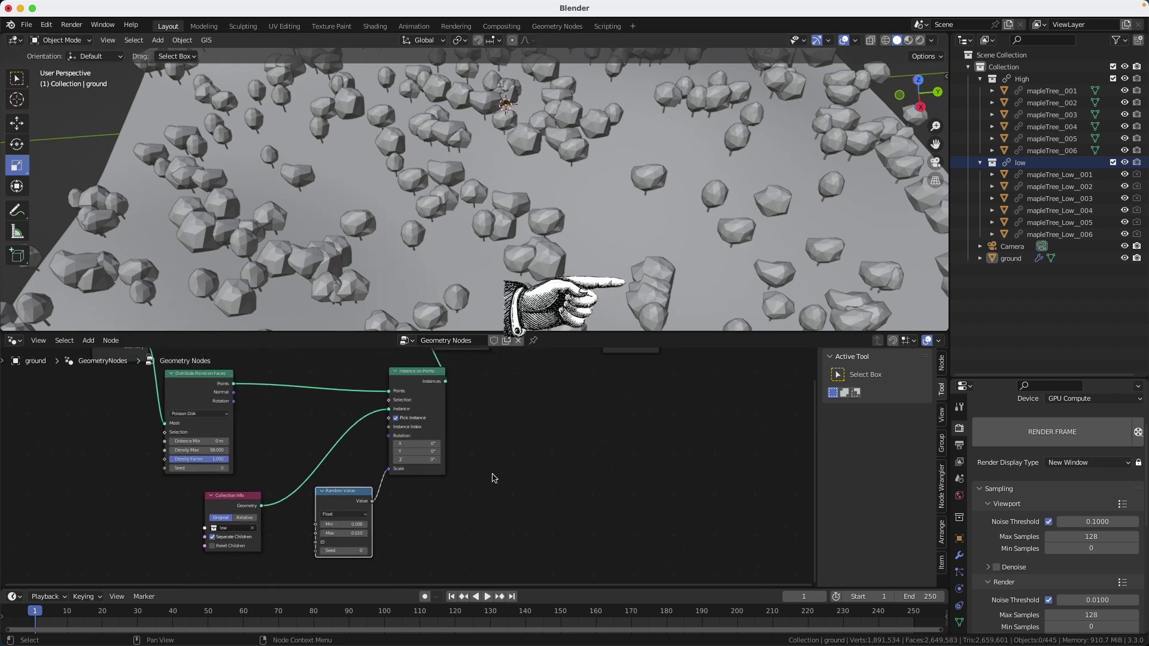
key(shift+a)
text(ran)
key(Return)
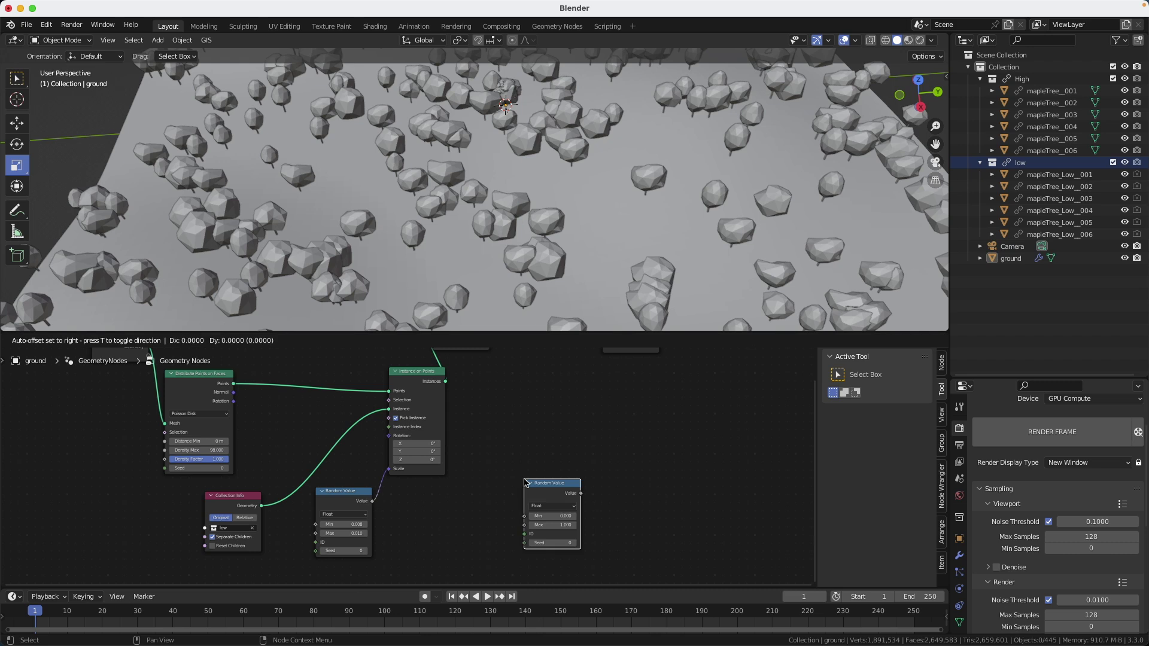
click(491, 530)
drag(530, 498, 386, 441)
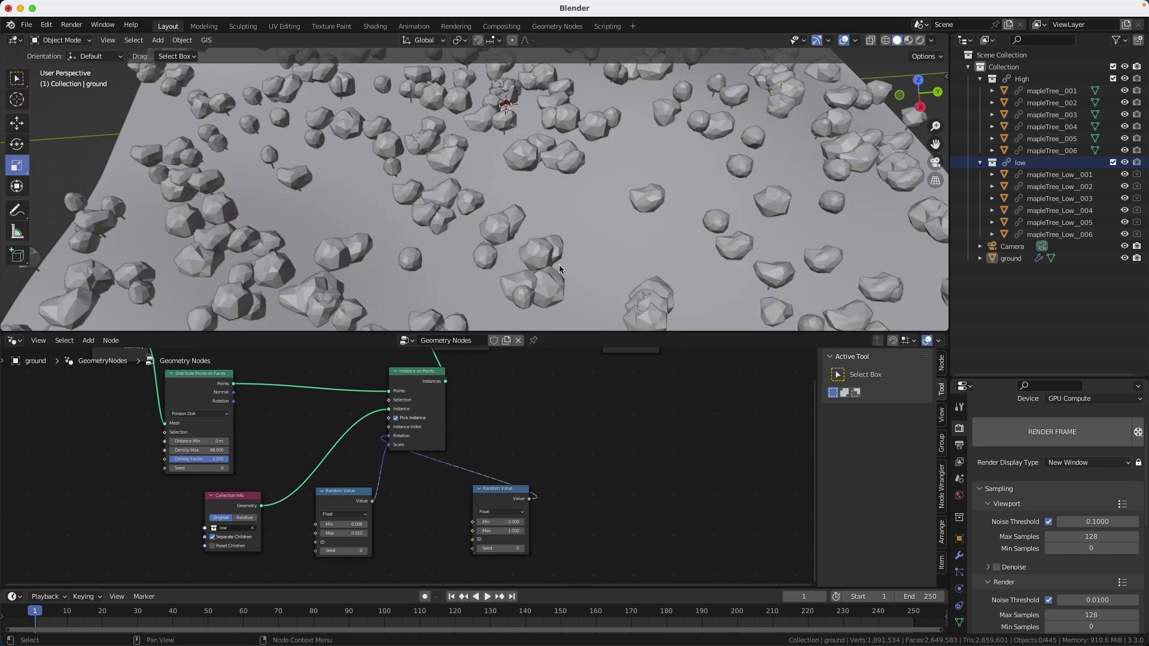
Insert a Combine XYZ node between the second Random Value and Rotation, feeding the random value into Z only.
middle_drag(560, 270, 419, 106)
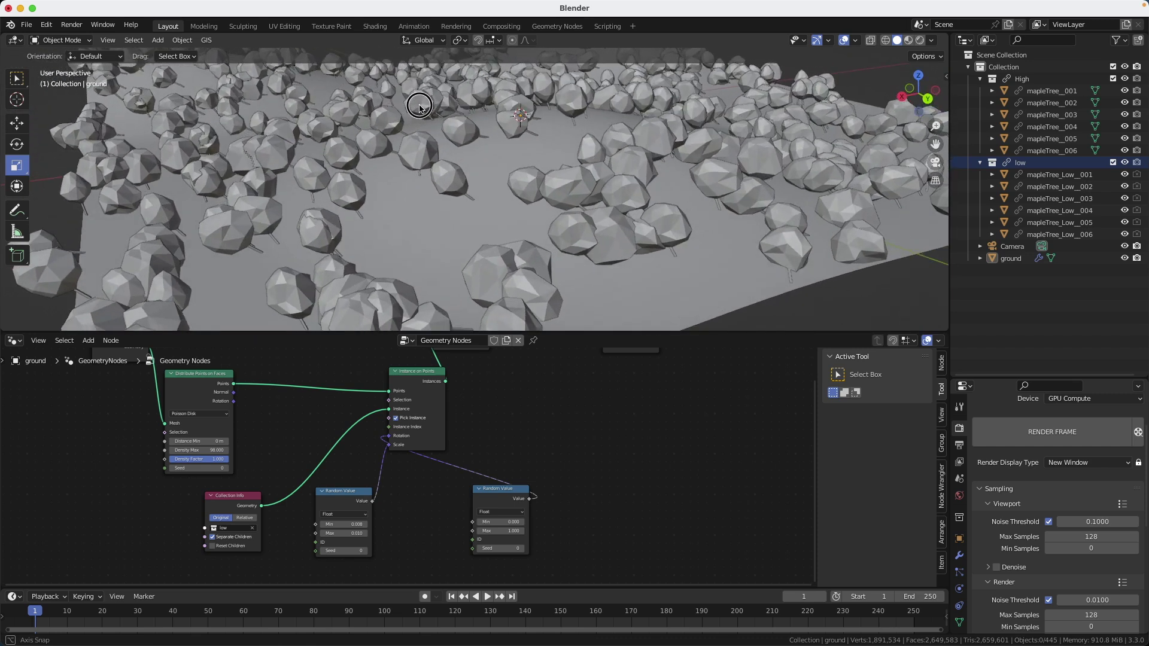
key(shift+a)
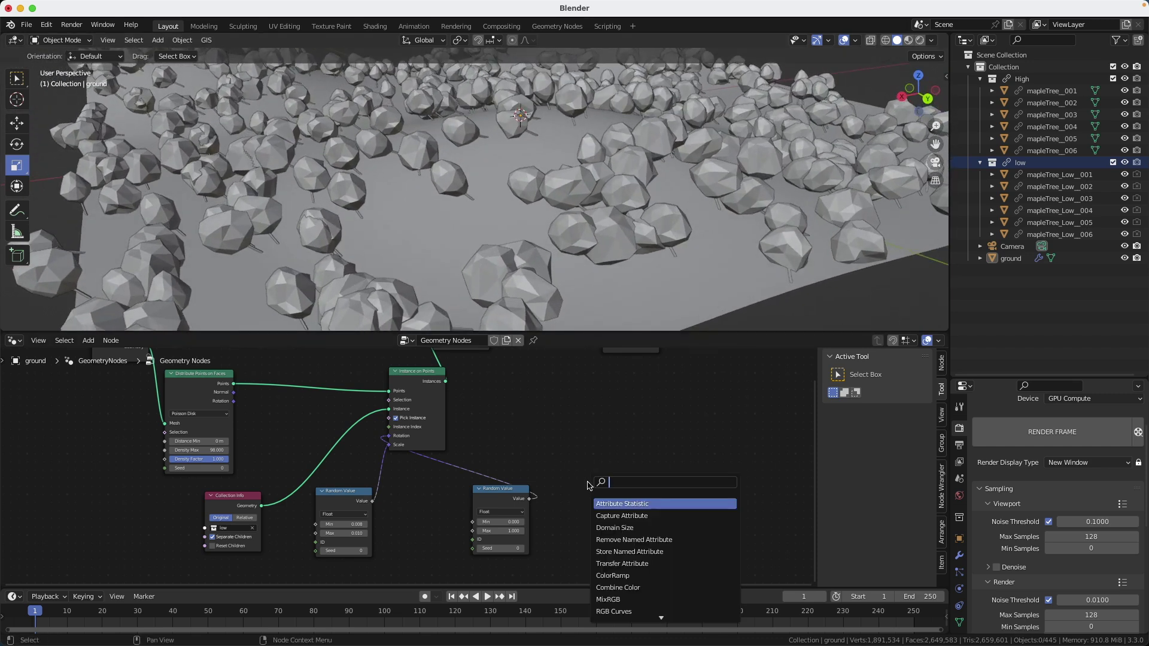
text(COMB)
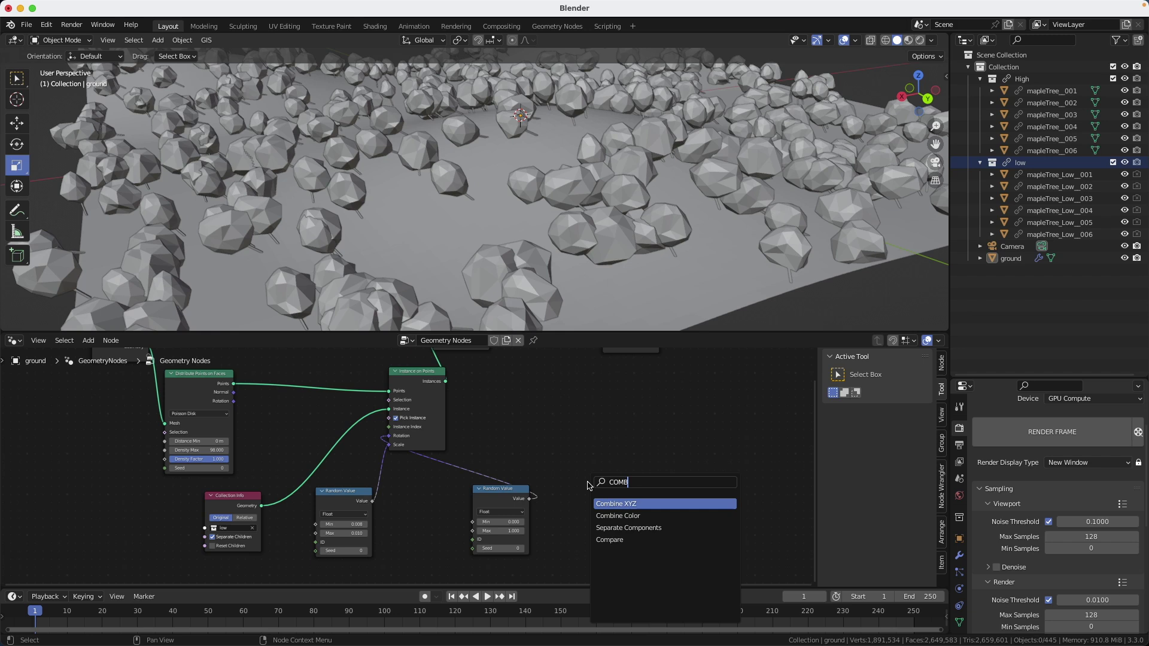
key(Return)
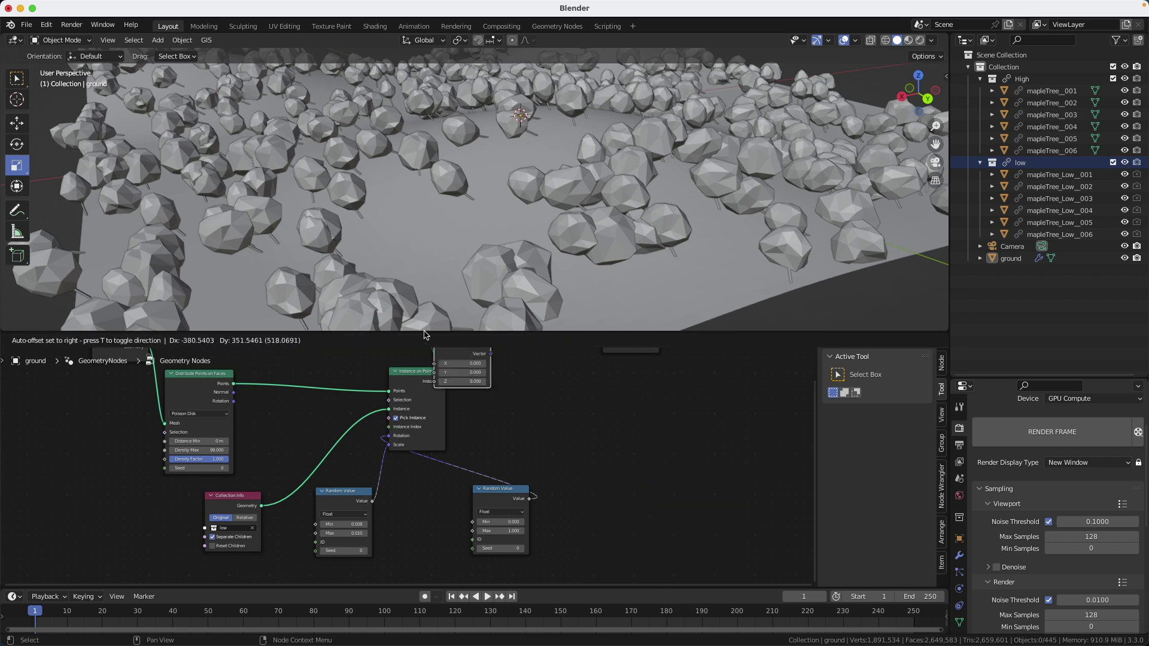
click(453, 436)
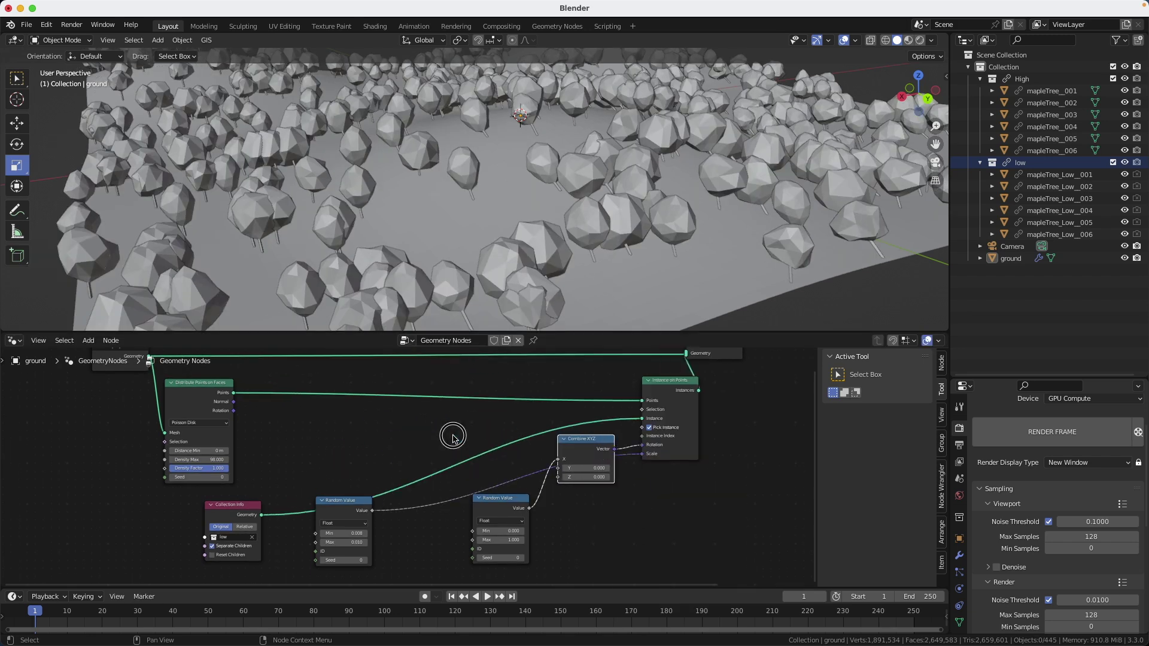
click(590, 517)
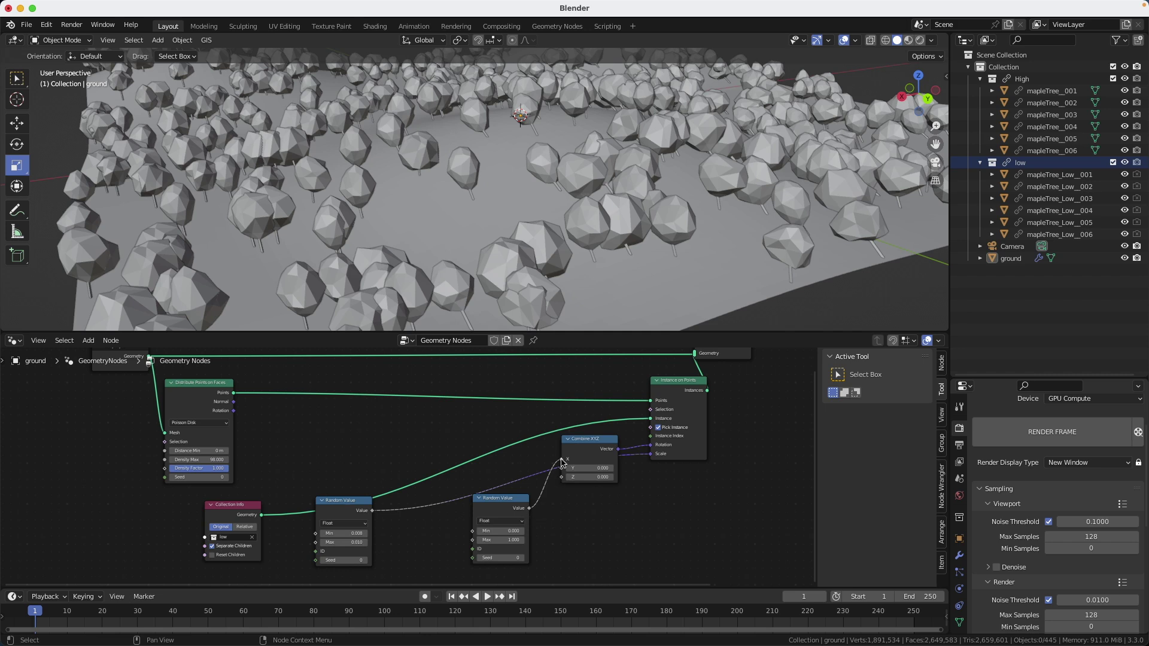
mouse_move(560, 461)
mouse_down()
mouse_move(544, 476)
mouse_move(562, 477)
mouse_up()
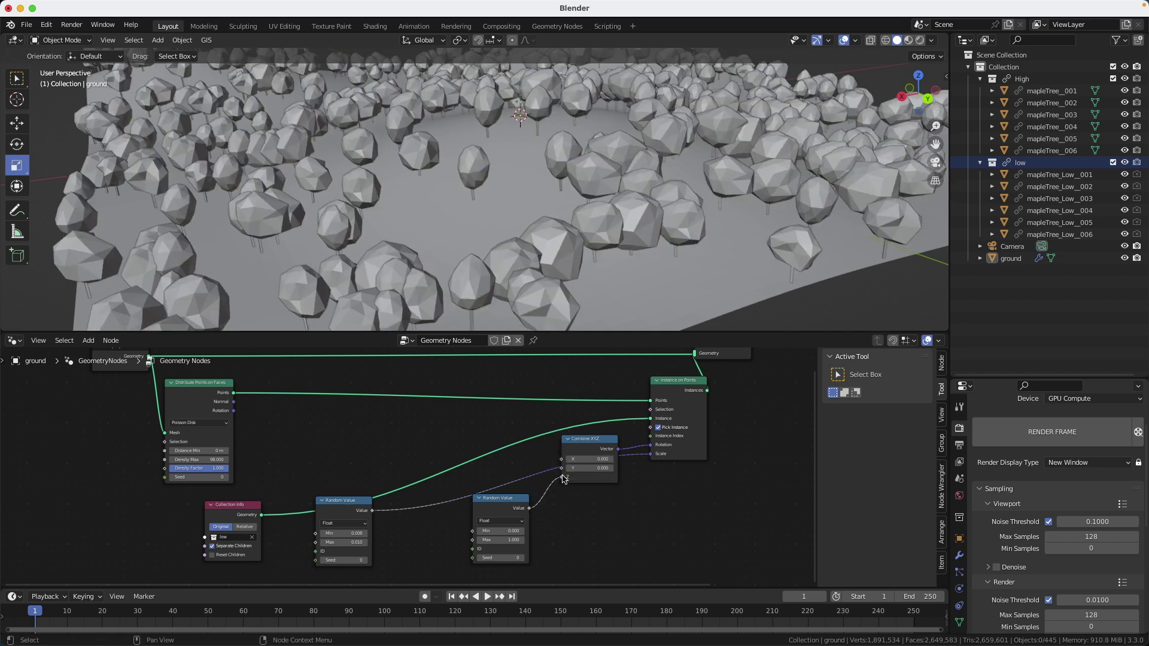
drag(592, 441, 590, 439)
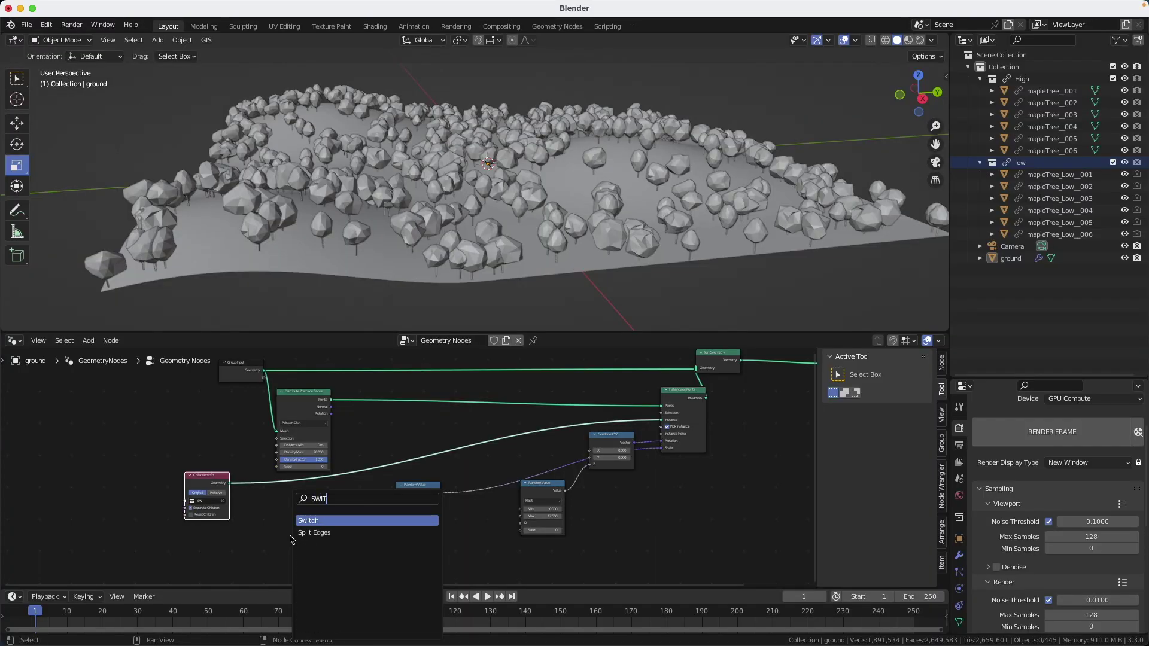
Insert a Switch node between the low Collection Info and Instance on Points, and add the High collection as a Collection Info node.
key(Return)
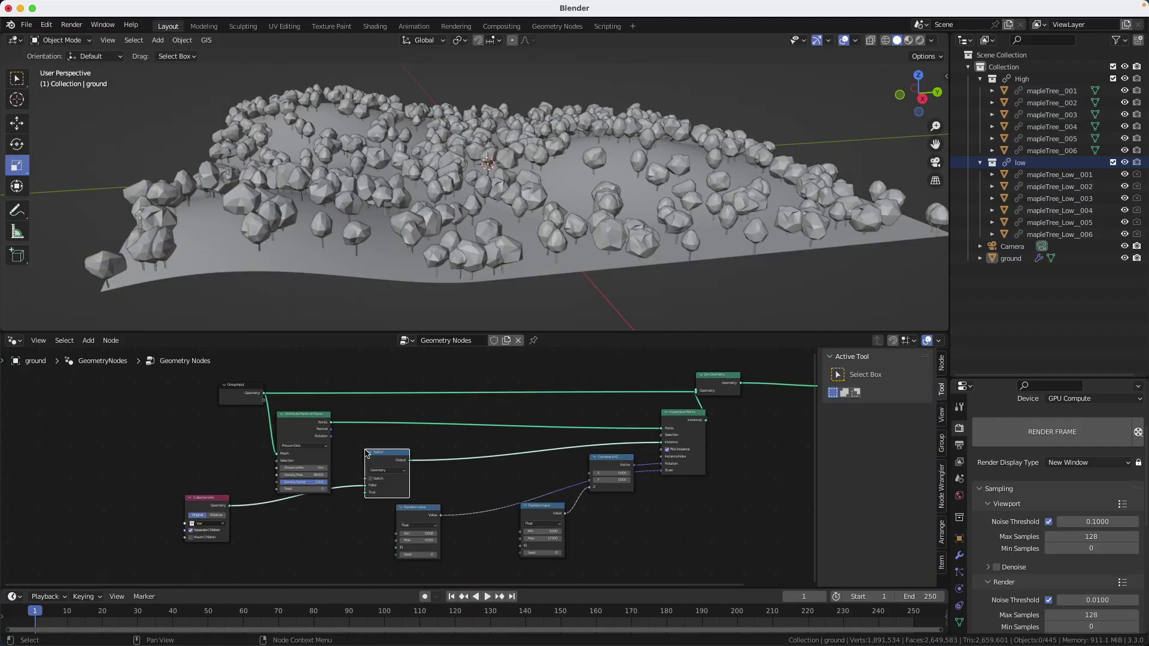
drag(1022, 79, 191, 555)
middle_drag(238, 545, 237, 529)
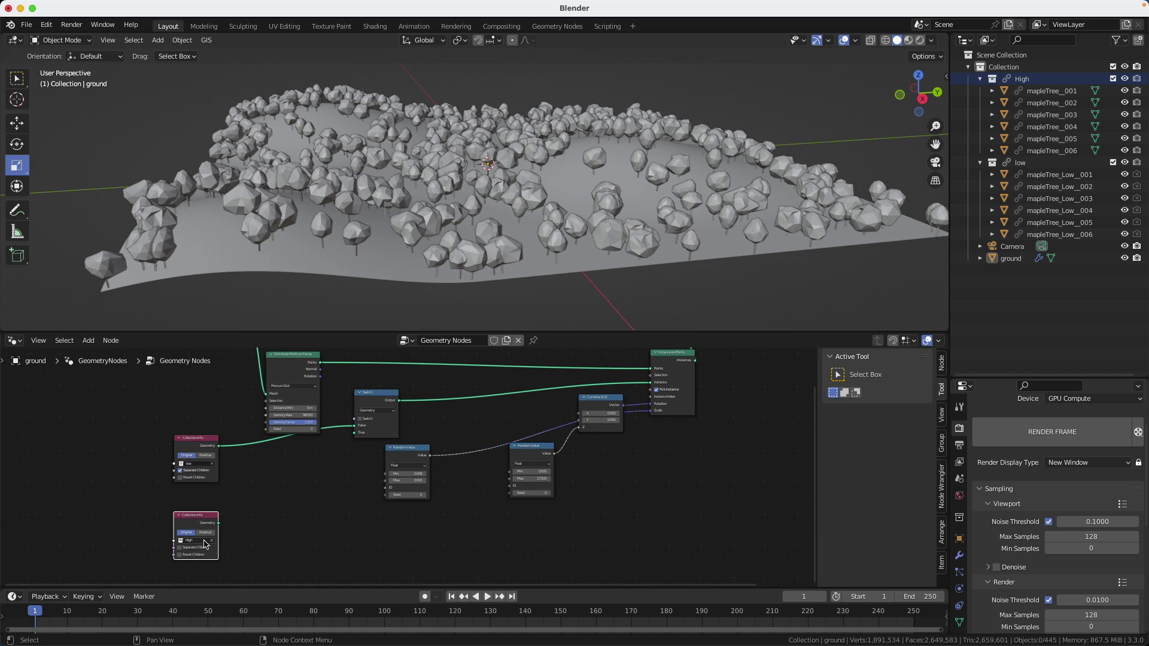
Enable Separate Children on the High Collection Info node and connect its Geometry to the Switch node's True input.
click(181, 547)
drag(218, 523, 355, 432)
middle_drag(355, 432, 417, 518)
scroll(417, 518, up, 2)
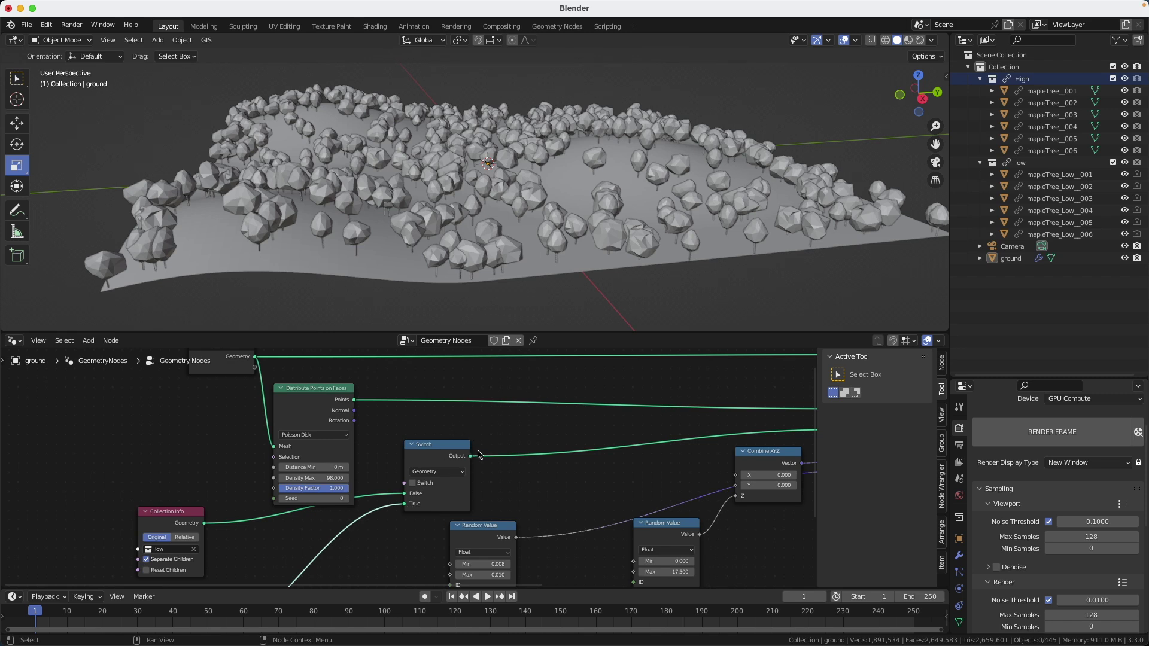
Add an Is Viewport node and connect it to the Switch input of the geometry Switch node.
middle_drag(513, 452, 585, 440)
drag(379, 389, 384, 347)
click(231, 478)
key(shift+a)
text(s)
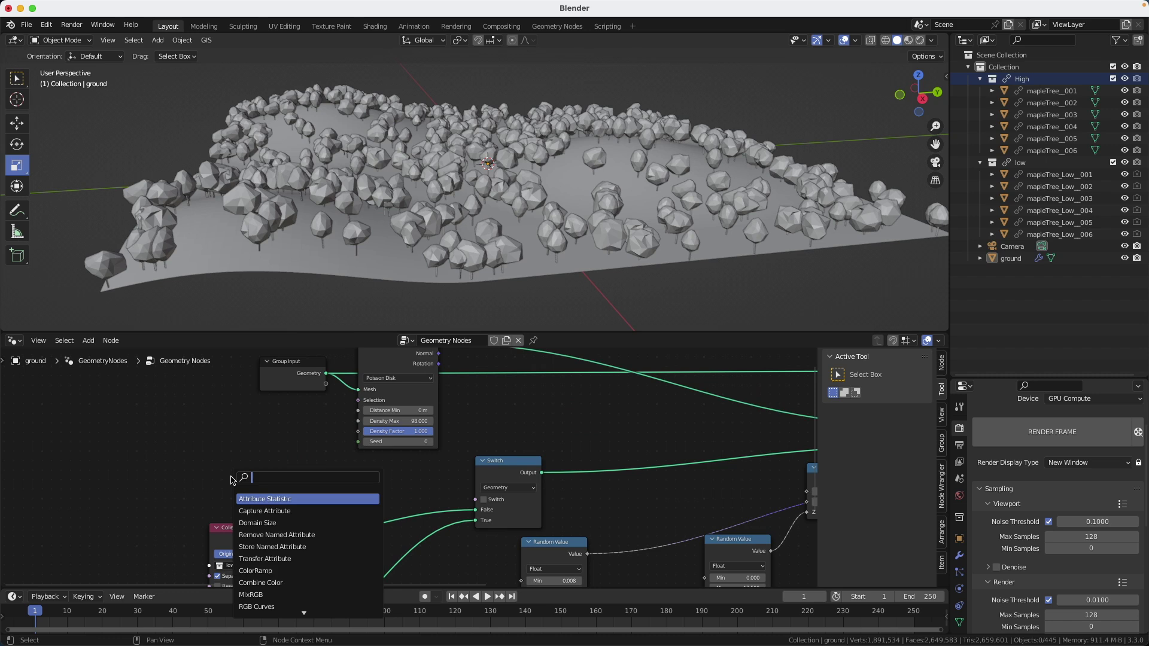
text(Is)
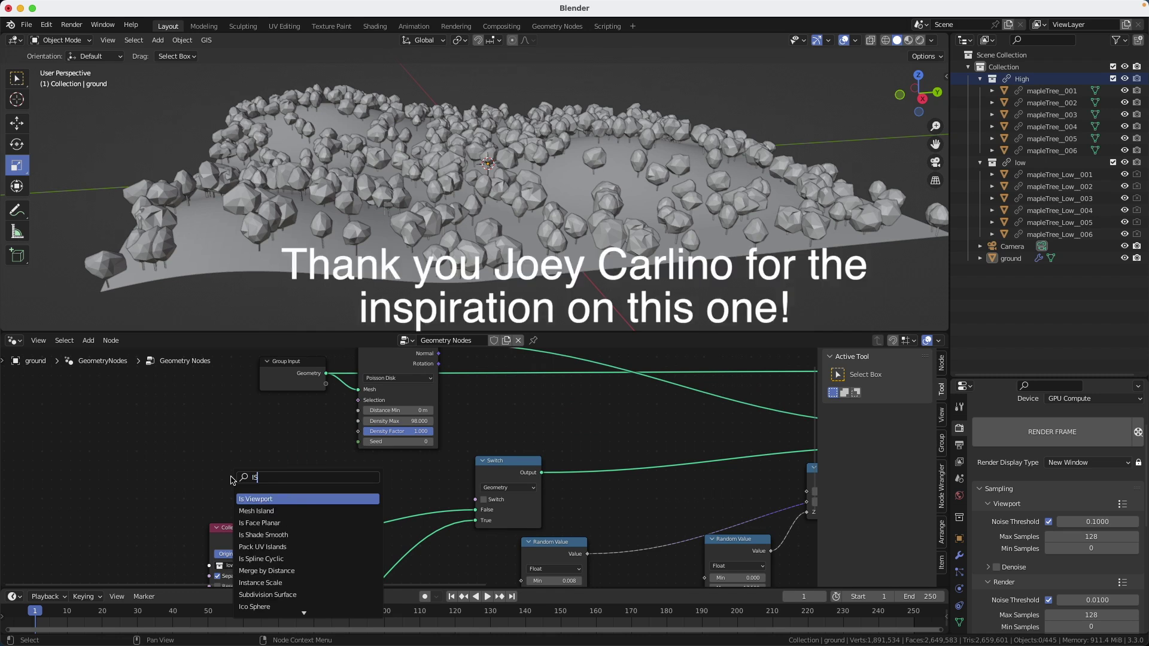
key(Return)
click(232, 478)
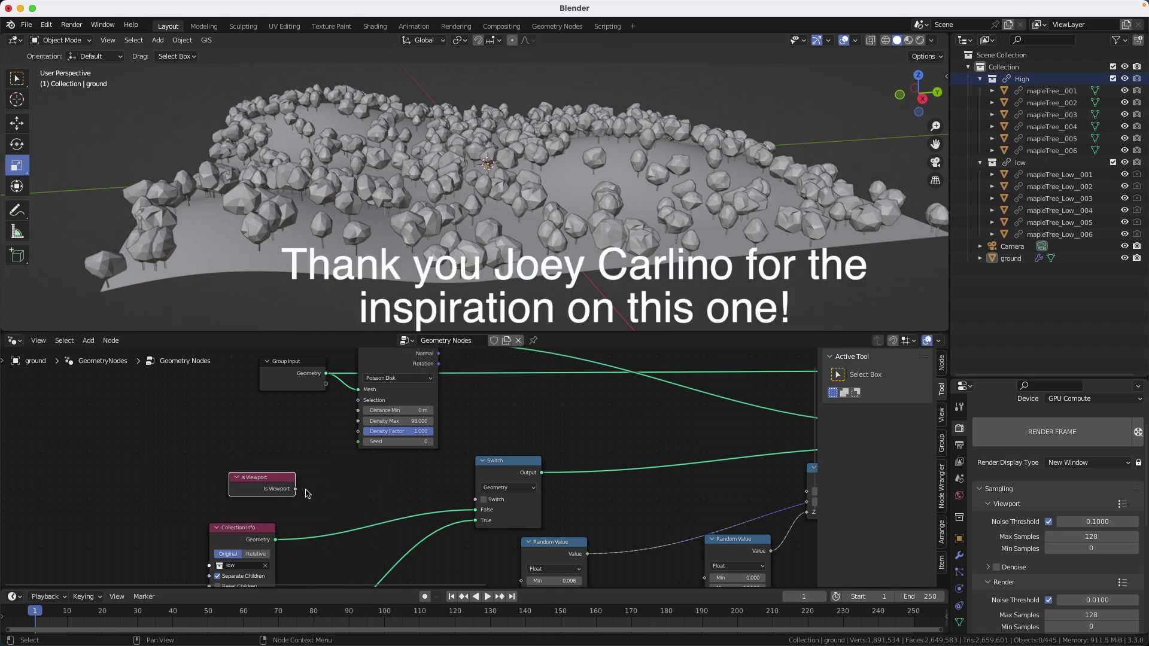
drag(295, 488, 461, 507)
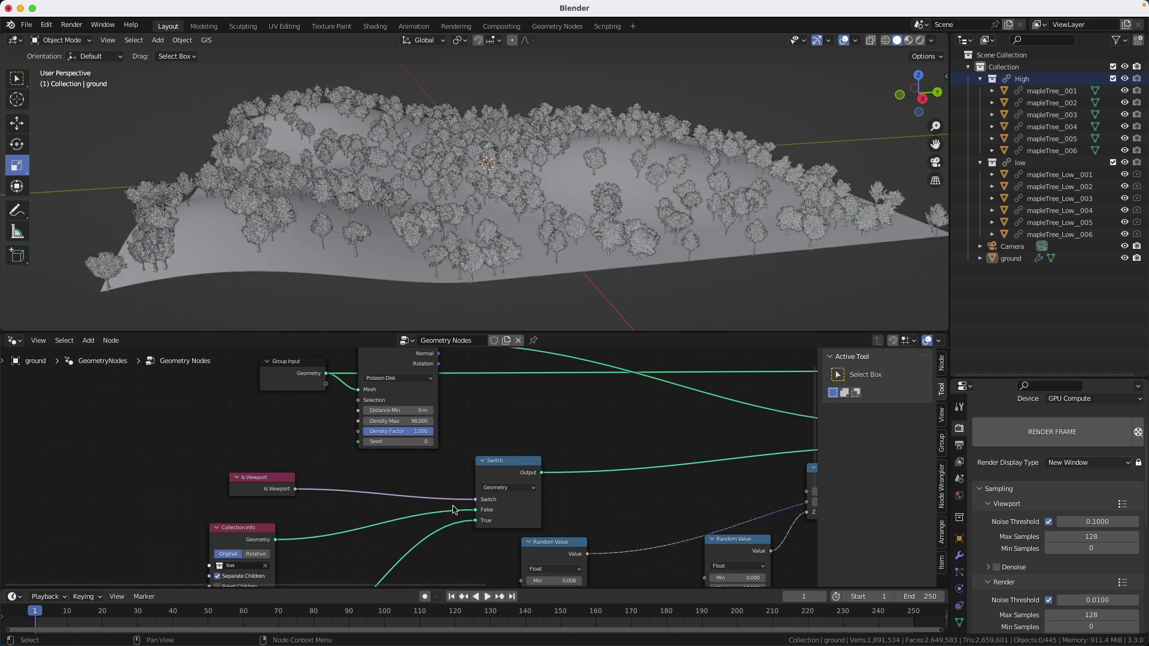
Swap the Switch node's geometry inputs so the low collection feeds True and the High collection feeds False.
middle_drag(453, 510, 351, 475)
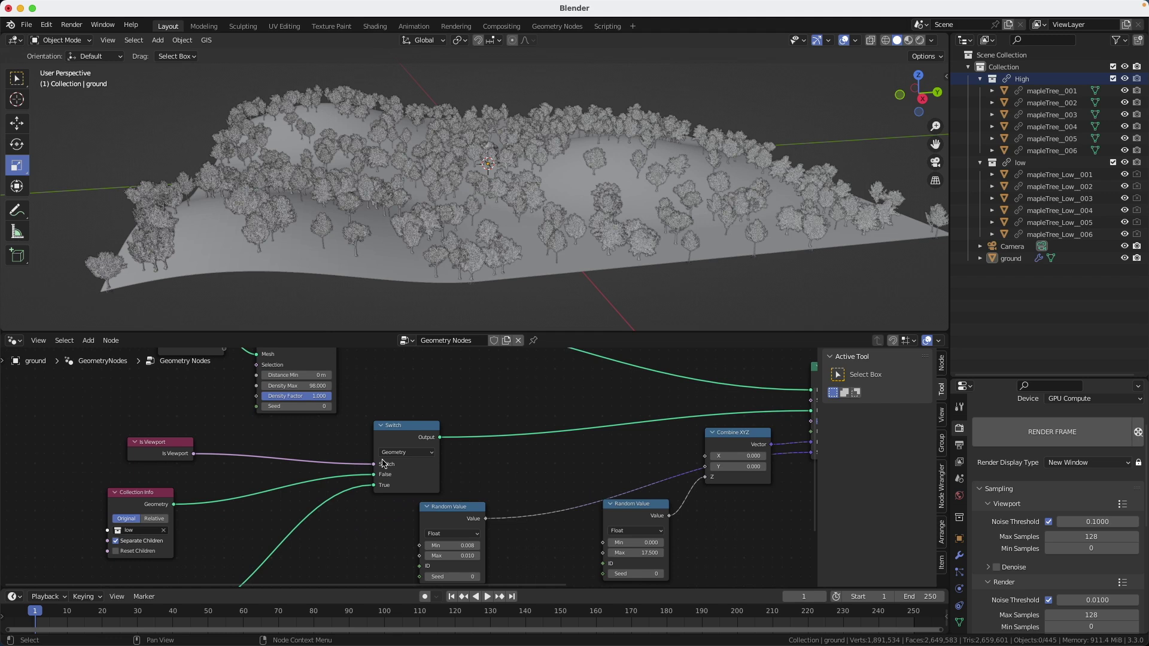
scroll(358, 460, down, 4)
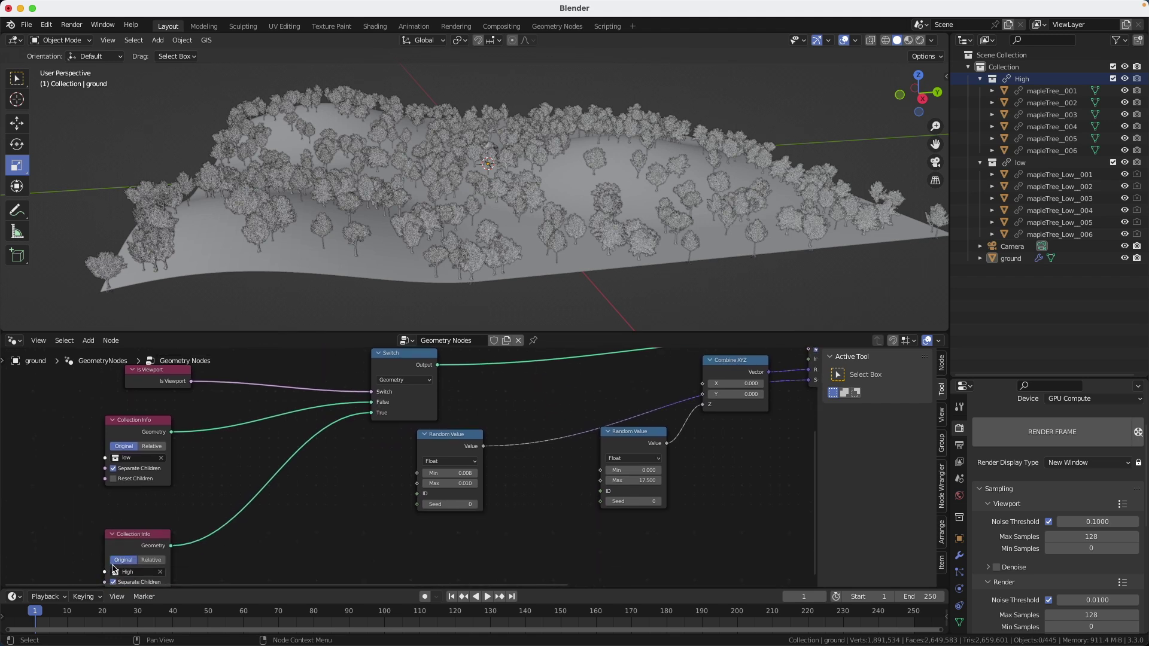
middle_drag(332, 474, 315, 511)
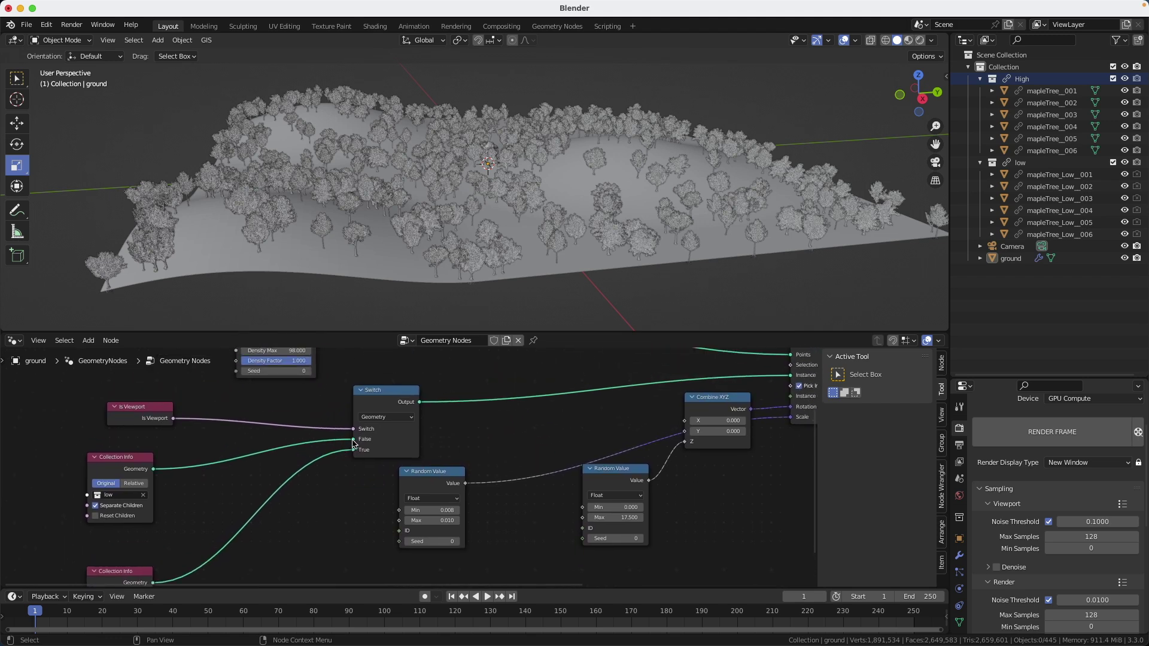
drag(354, 440, 354, 450)
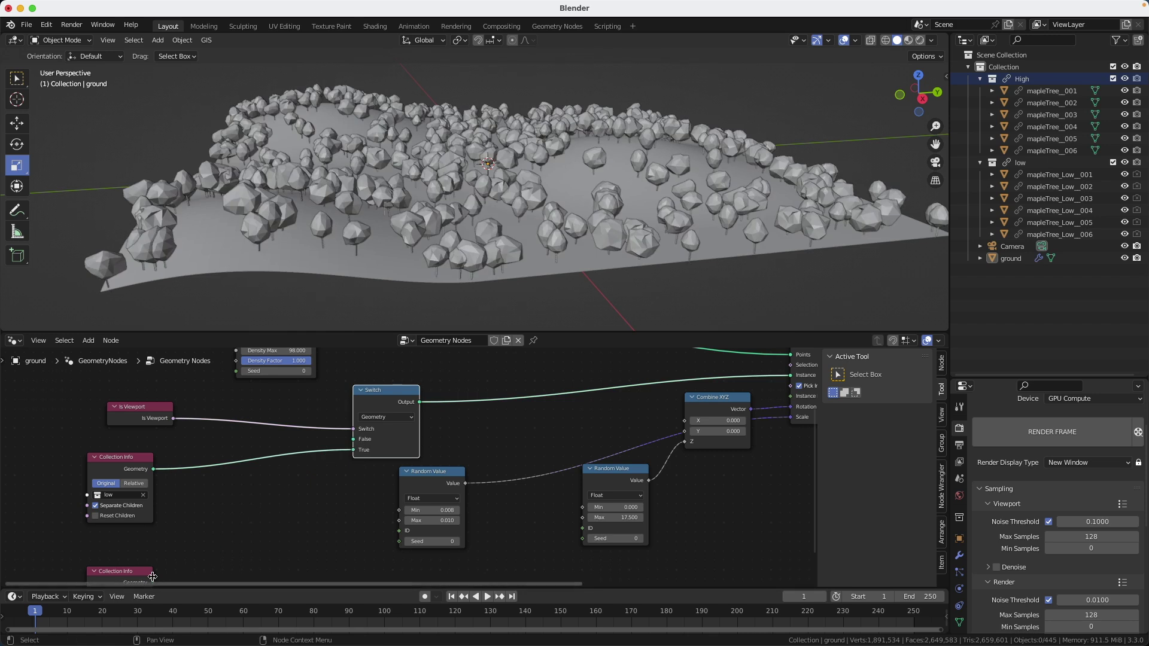
scroll(153, 576, down, 1)
drag(153, 564, 356, 428)
middle_drag(332, 461, 306, 518)
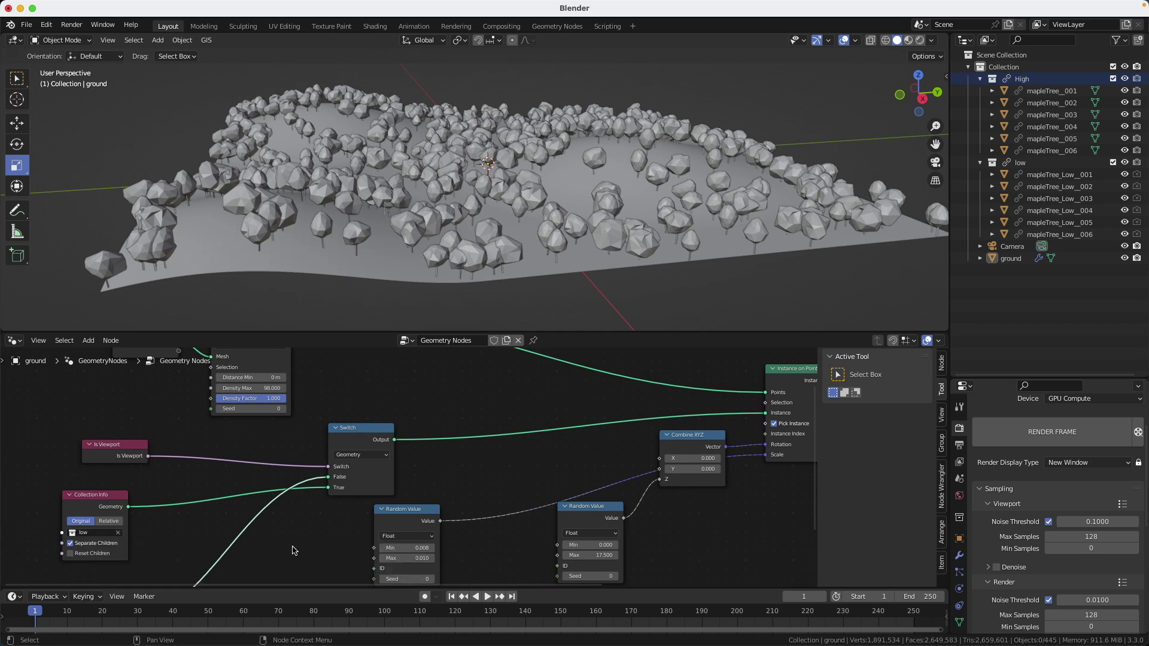
Rearrange the Collection Info nodes so High sits above low, in line with the Switch inputs.
middle_drag(292, 546, 345, 476)
drag(153, 536, 82, 401)
drag(153, 426, 196, 471)
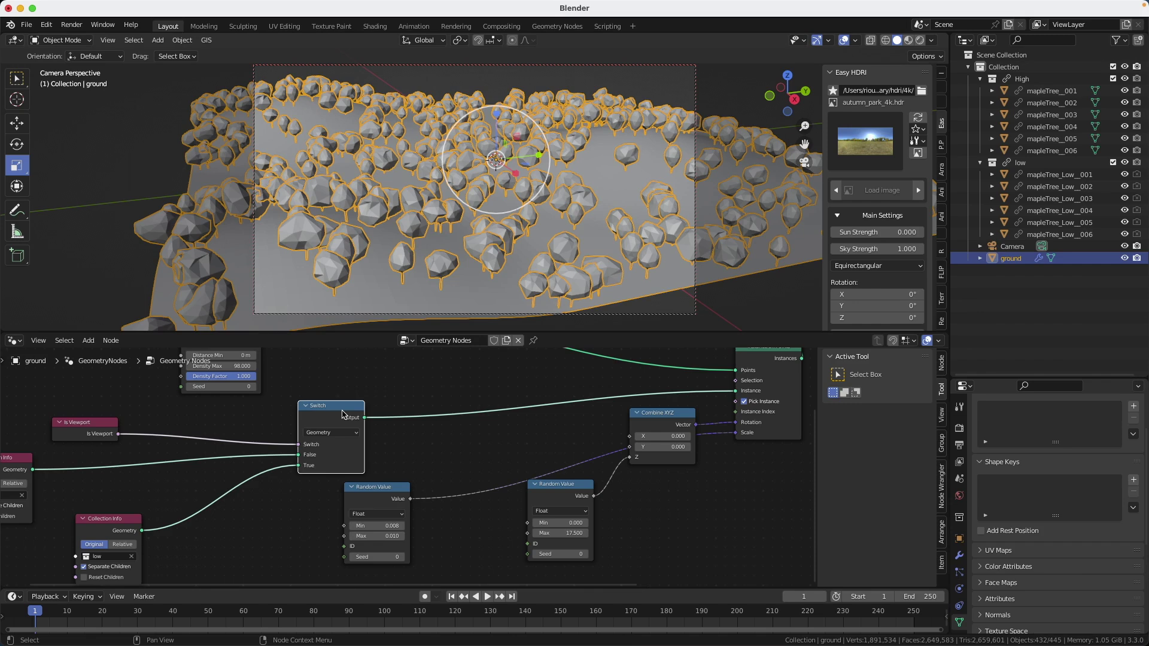
Mute the Switch node and set Density Max on Distribute Points on Faces to 300, and finally to 500.
key(m)
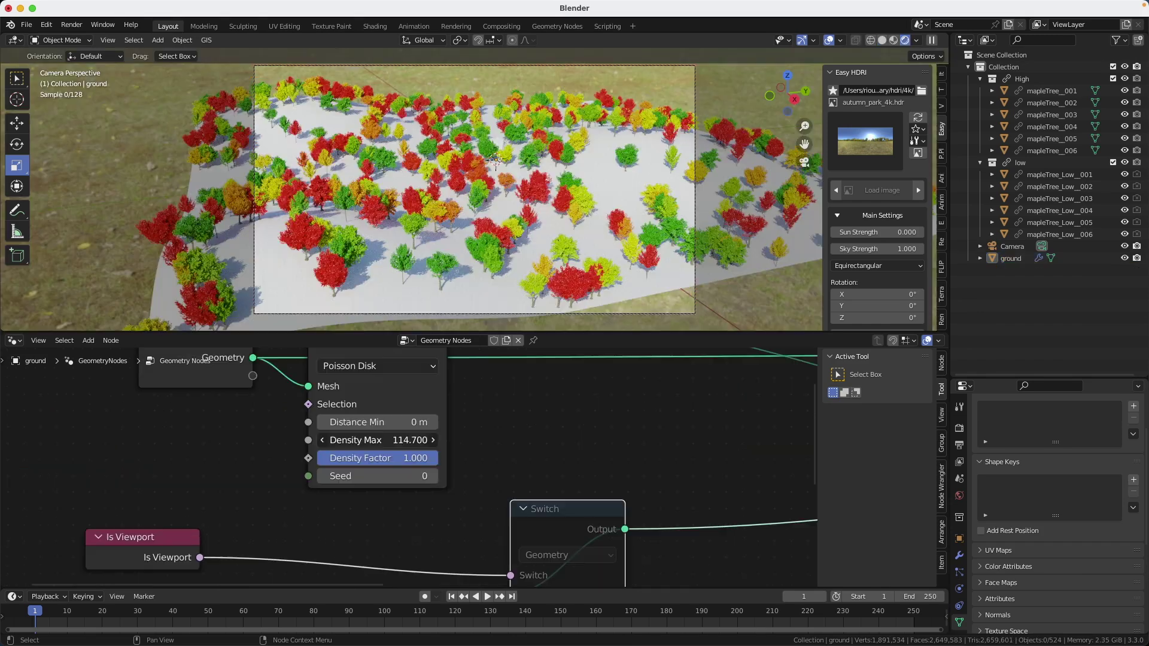
double_click(349, 441)
text(300)
key(Return)
click(358, 441)
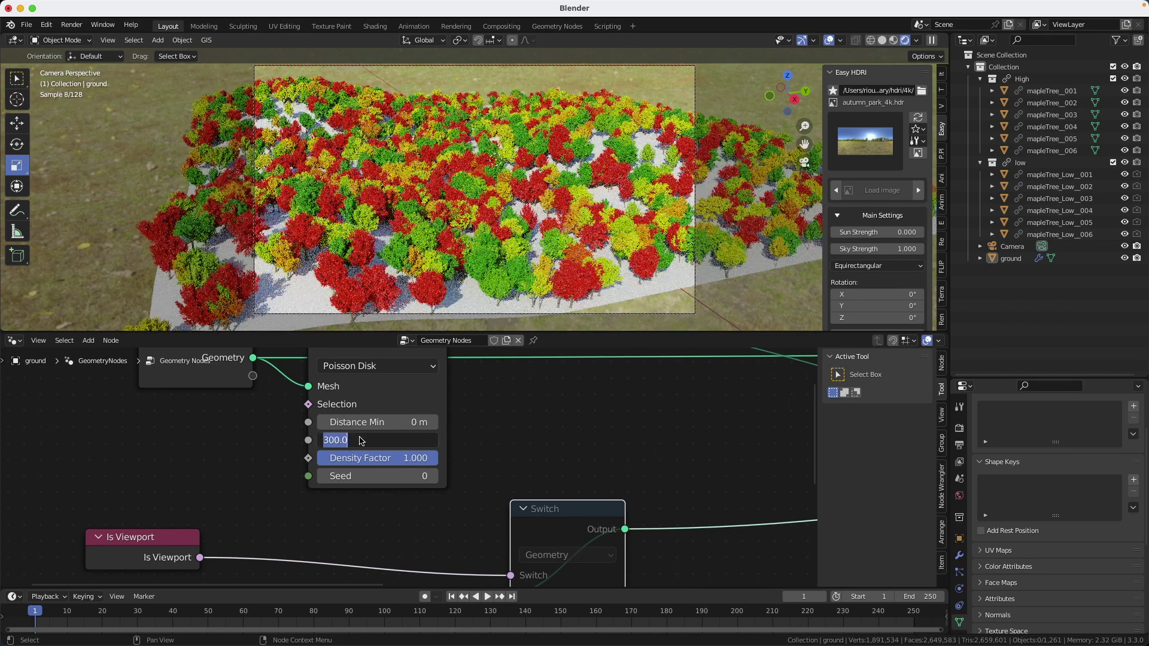
text(500)
key(Return)
Make a library override for the leaves material of mapleTree_001 and turn that material local for editing.
click(1041, 91)
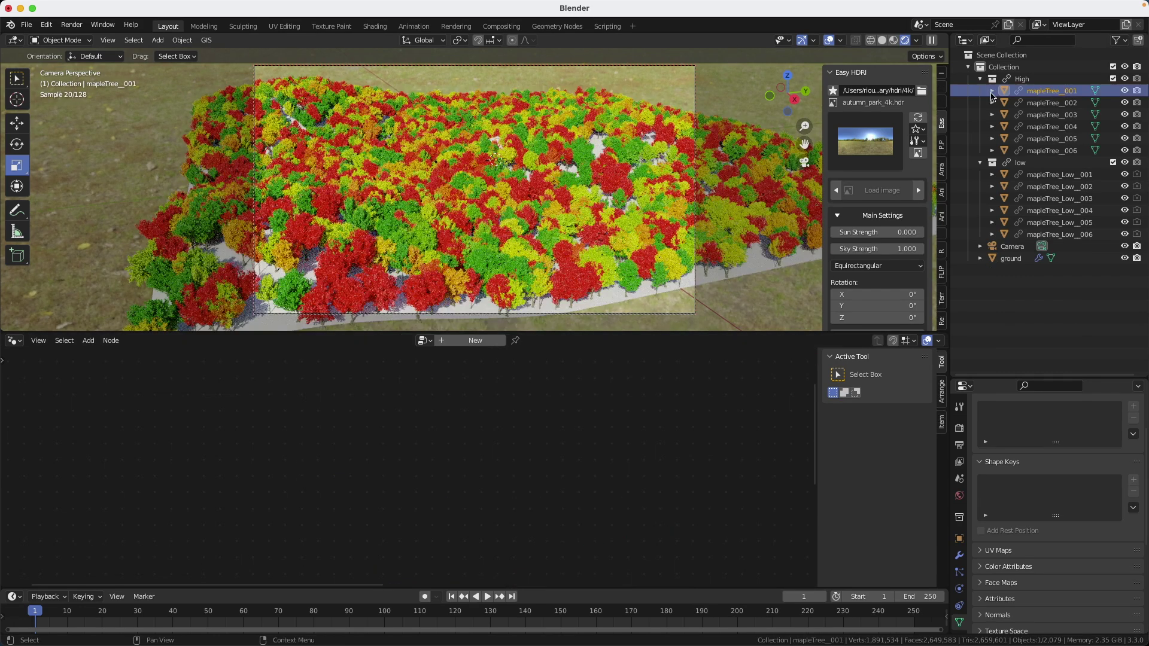
click(991, 92)
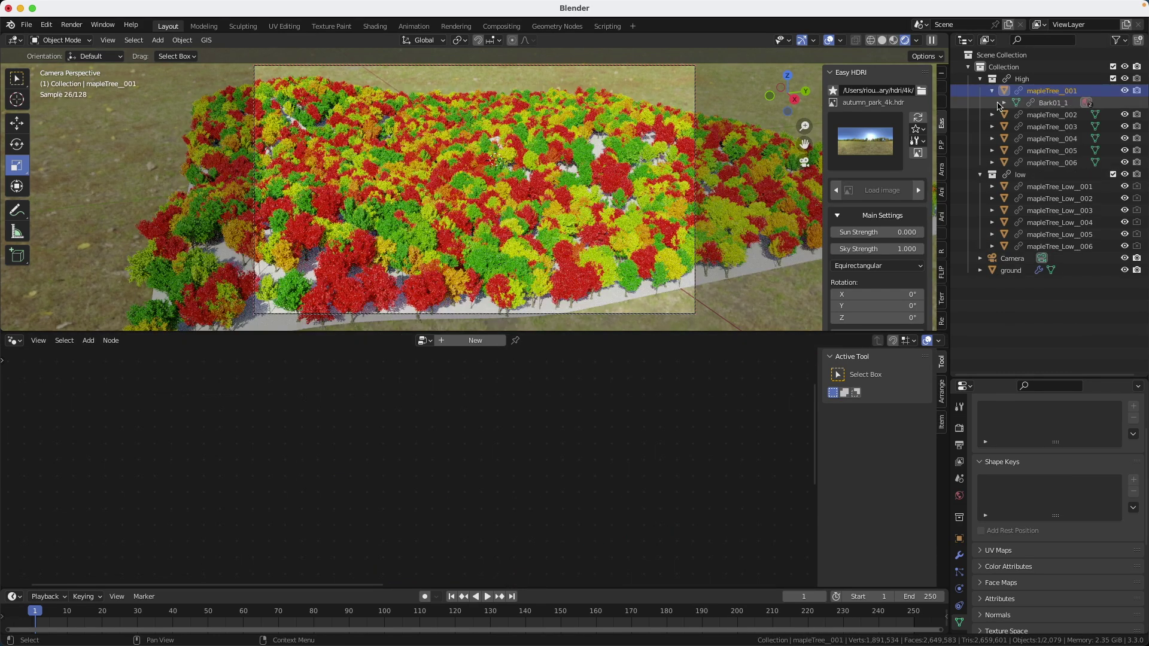
click(1003, 102)
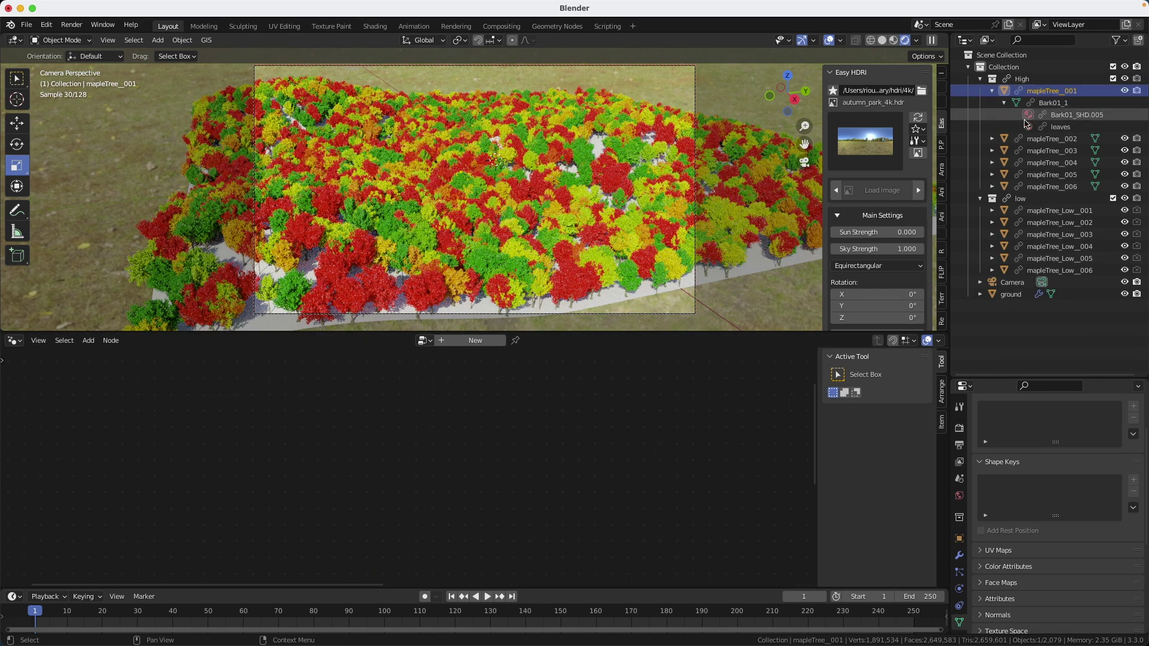
click(1054, 128)
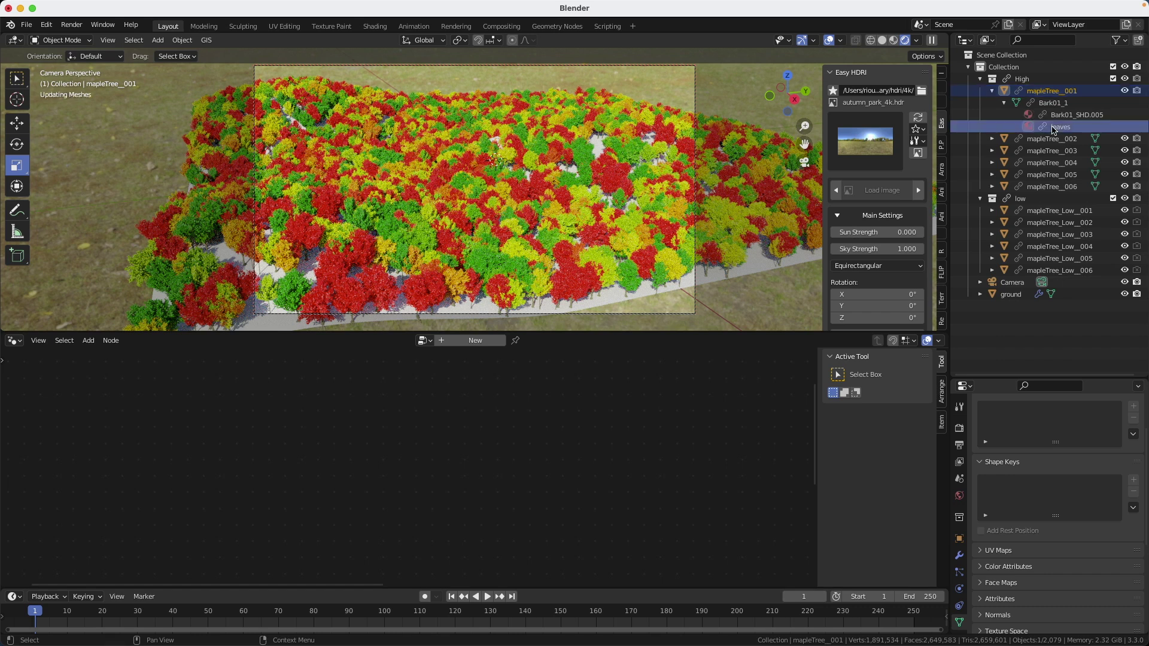
right_click(1054, 127)
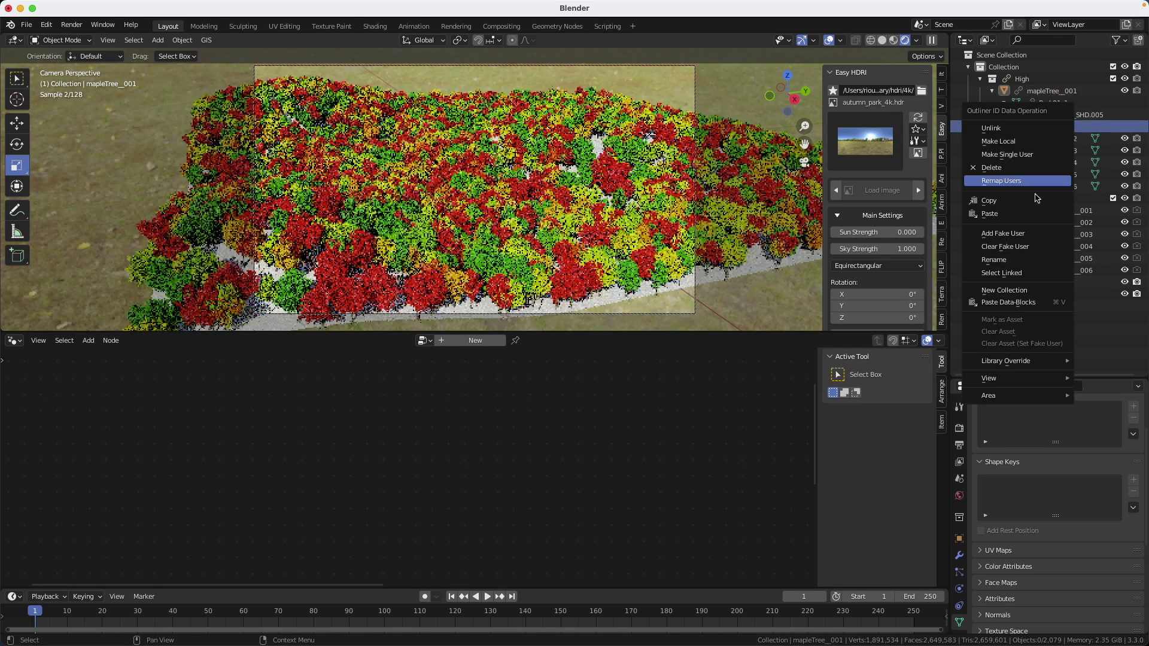
mouse_move(1011, 360)
mouse_move(921, 371)
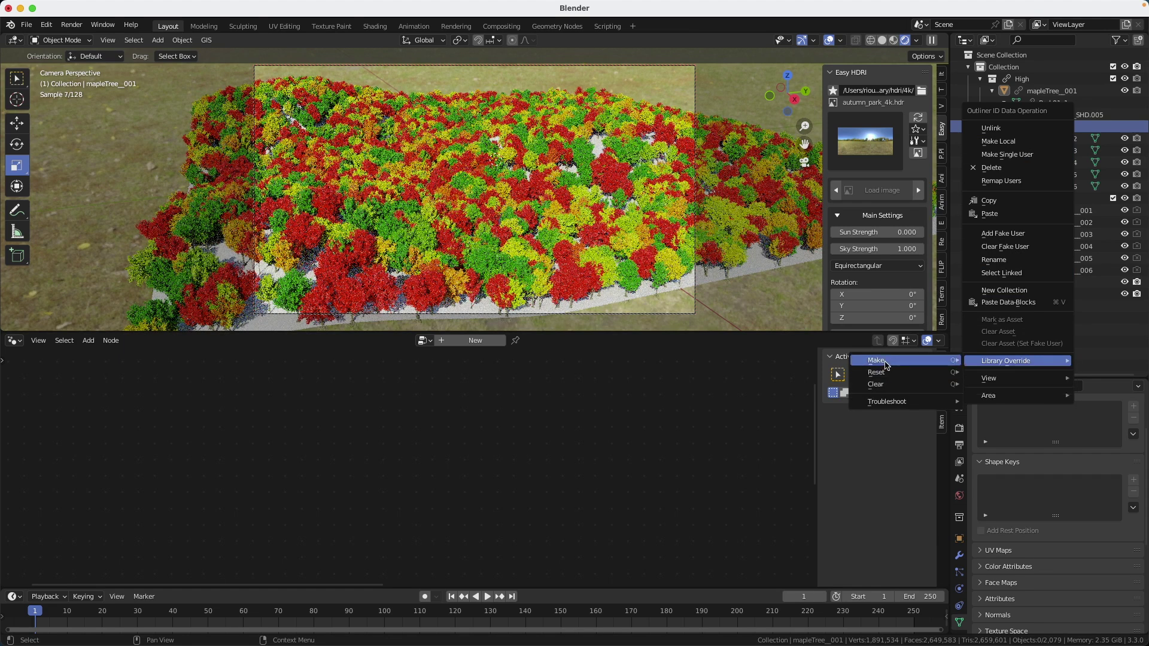
click(1010, 362)
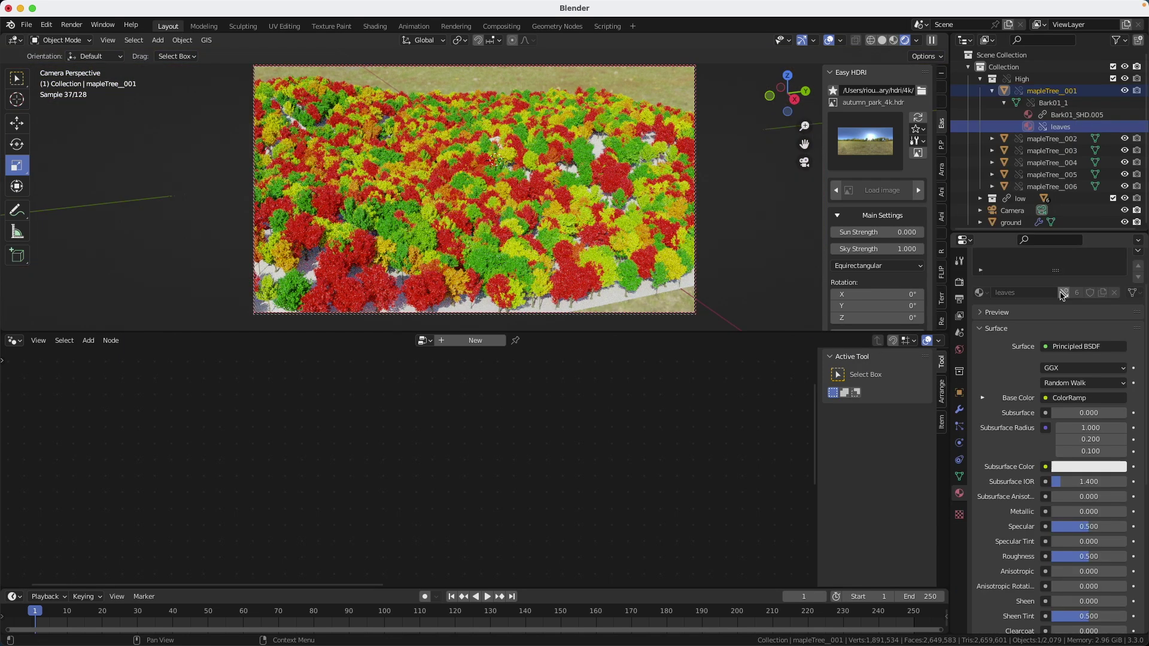
click(1062, 293)
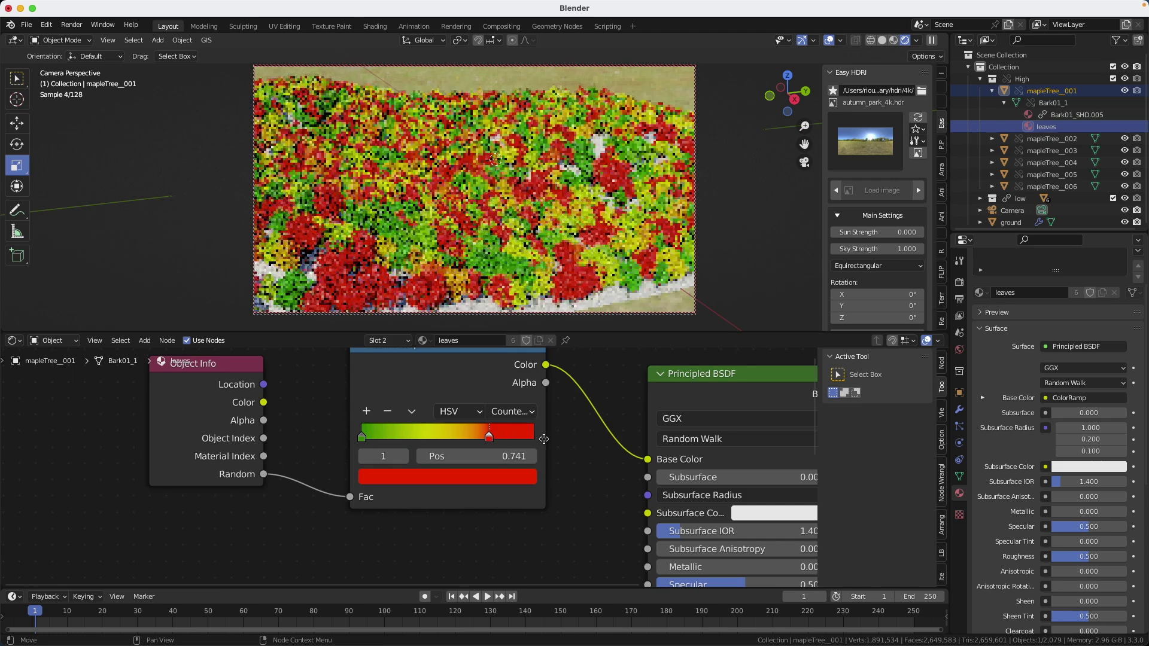
Move the red stop of the leaves ColorRamp to the ramp's end and adjust the gradient's colour and stop spacing.
drag(489, 438, 533, 438)
click(456, 478)
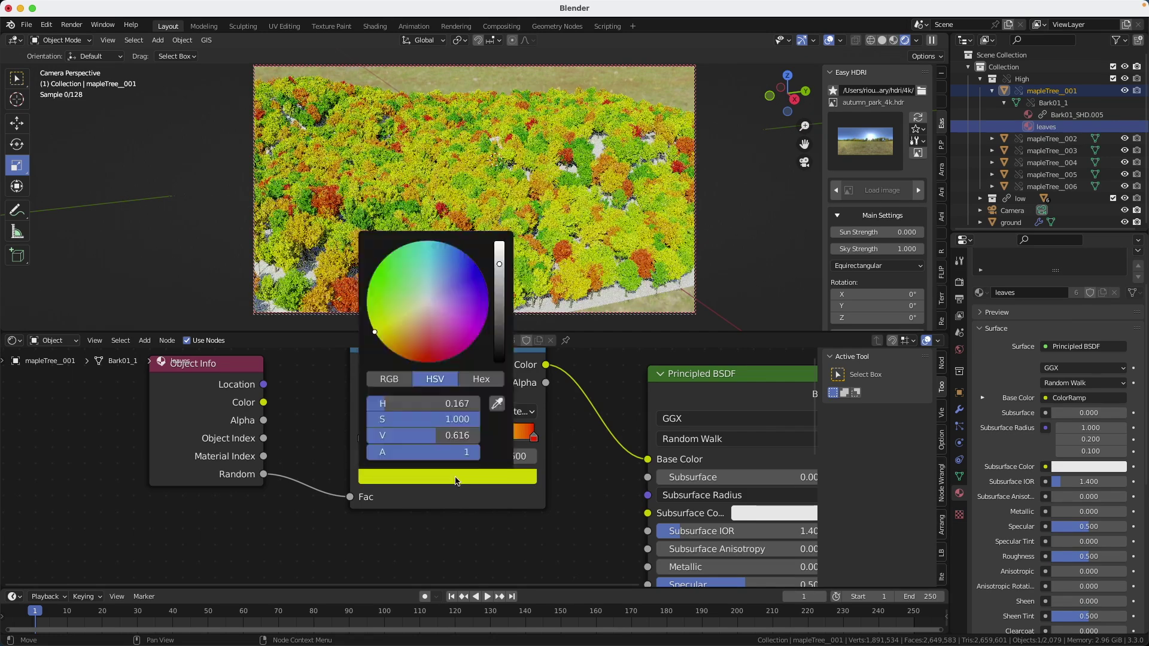
drag(395, 404, 374, 404)
drag(448, 438, 398, 438)
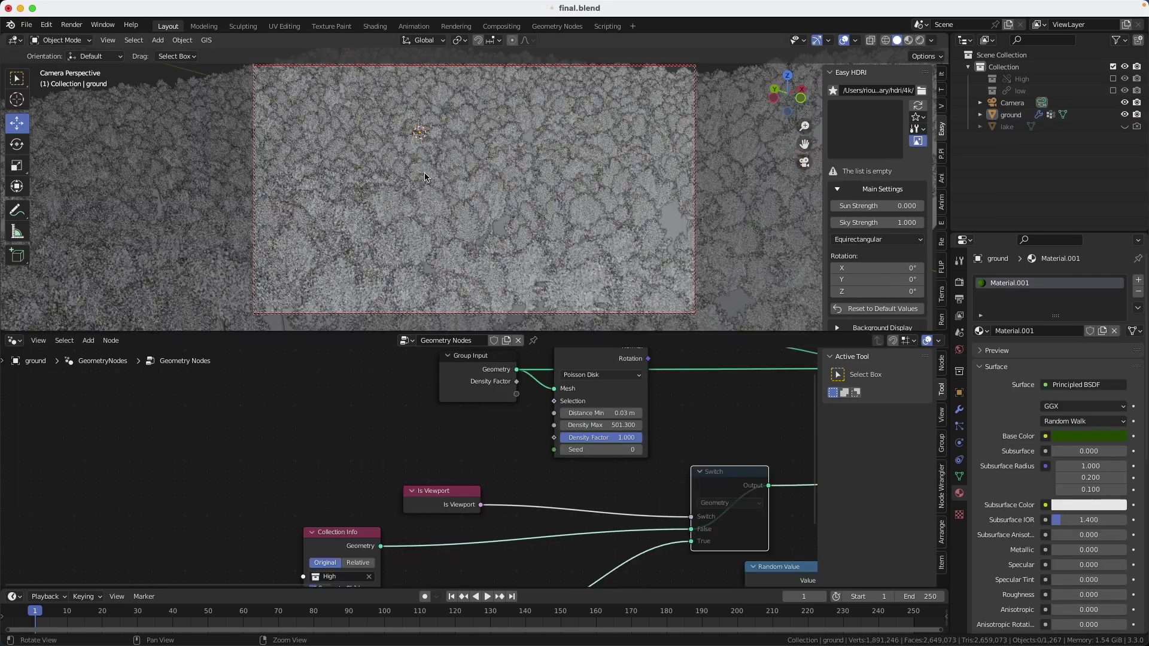
Expose the Density Factor of Distribute Points on Faces by linking it to the Group Input node.
click(437, 181)
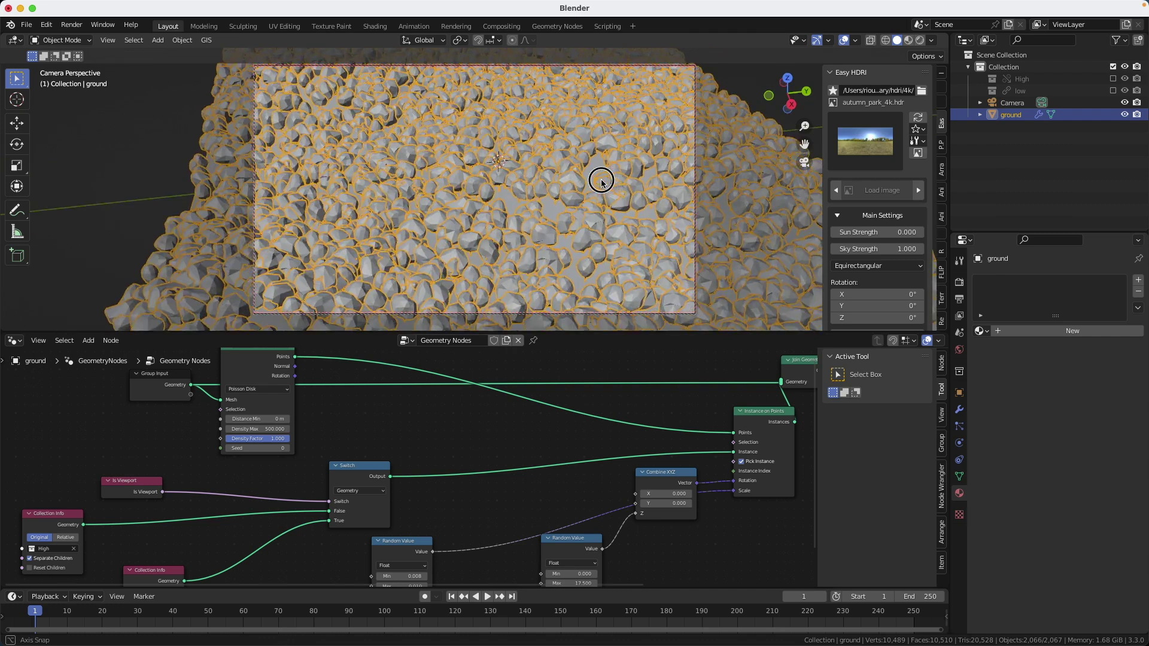
middle_drag(602, 180, 528, 226)
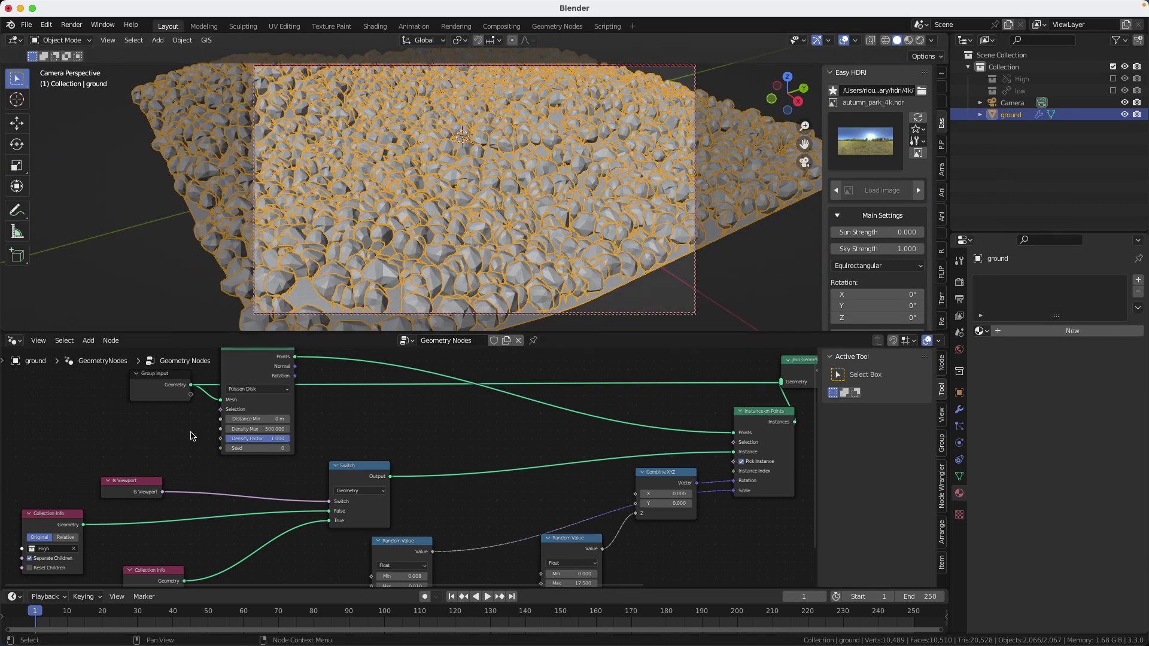
drag(221, 440, 191, 395)
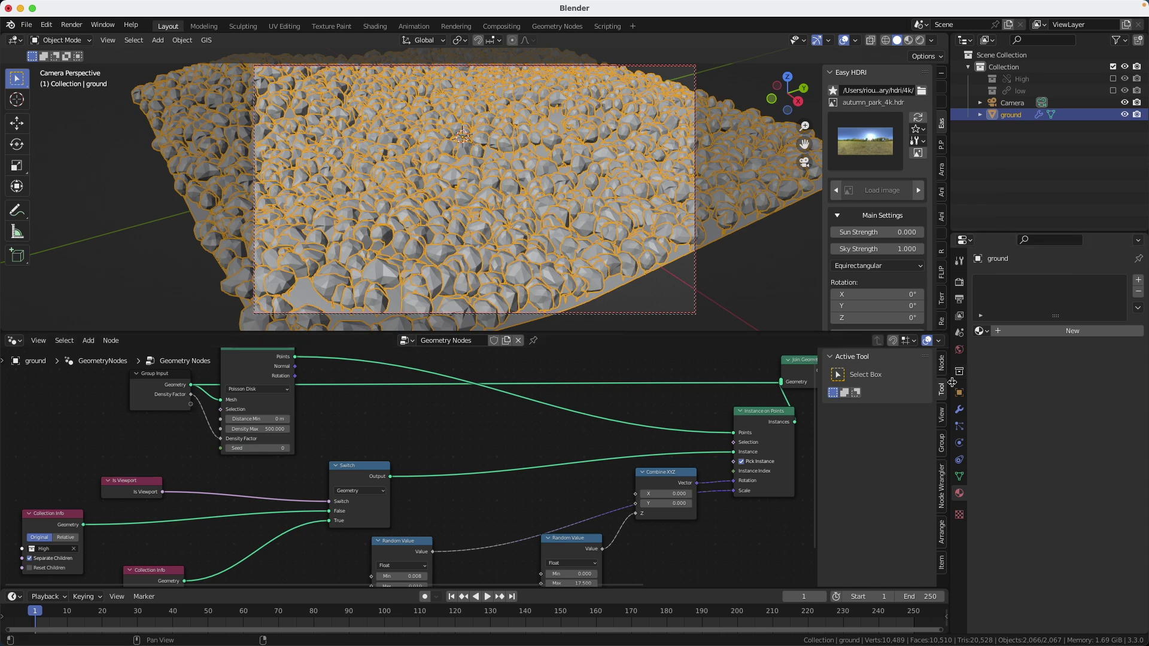
Switch Density Factor in the ground's Geometry Nodes modifier from a fixed value to an attribute and open the attribute choices.
click(959, 410)
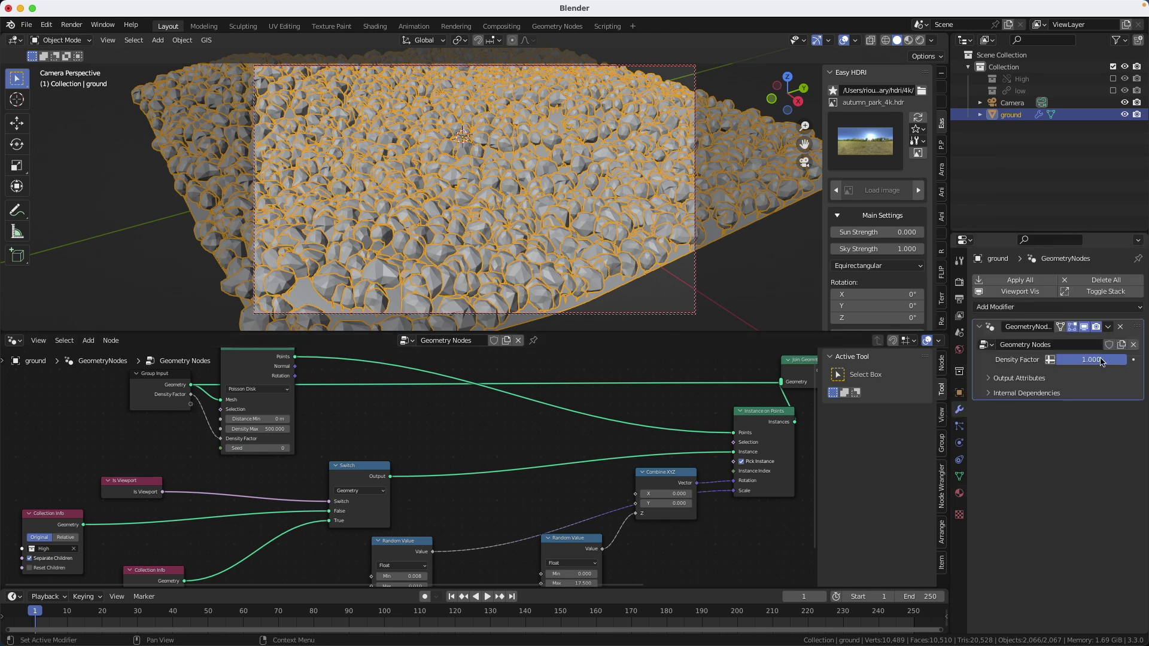
mouse_move(1101, 361)
mouse_down()
mouse_move(1059, 361)
mouse_move(1107, 360)
mouse_up()
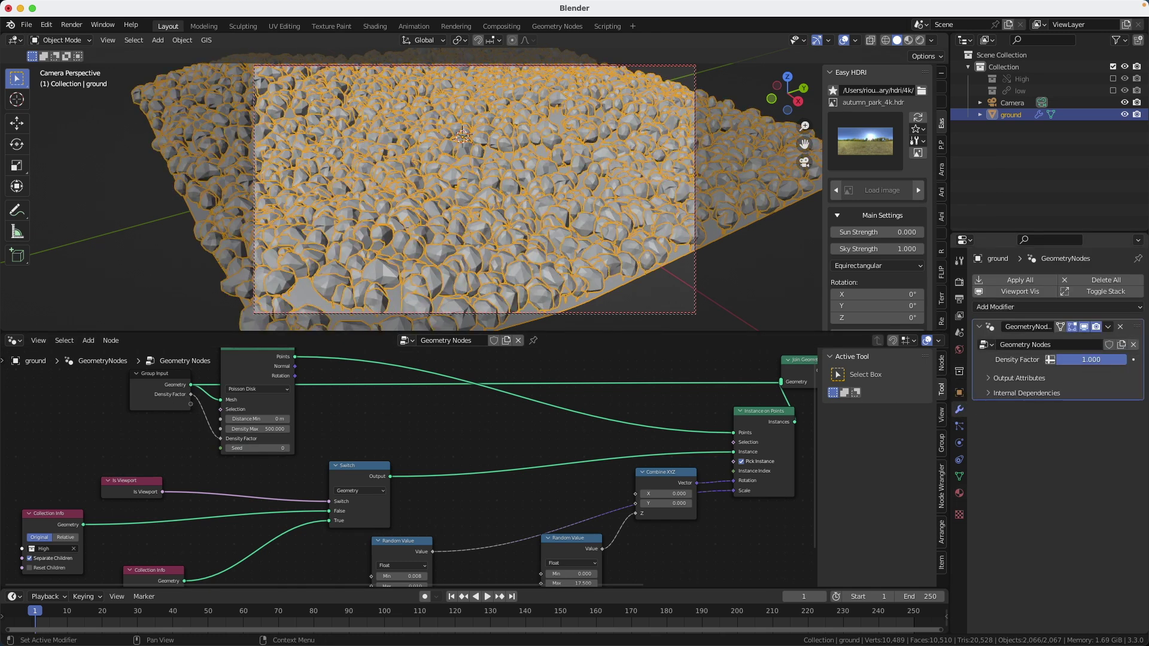
click(1050, 360)
click(1071, 359)
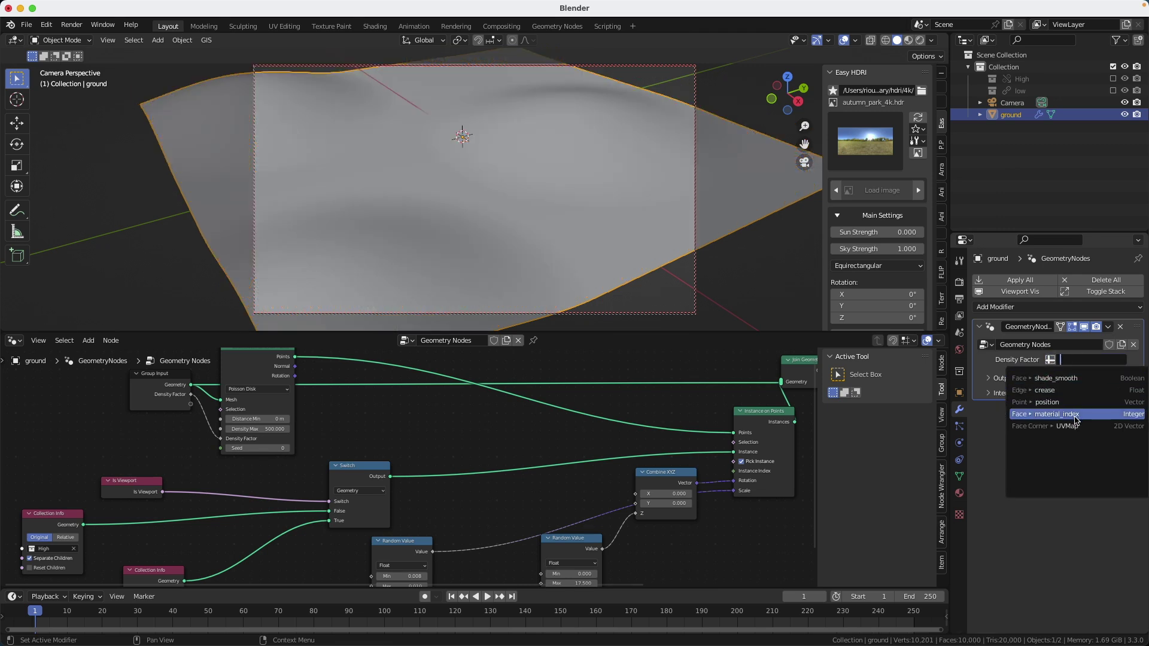
Weight-paint a looping stroke across the ground at full strength and assign the vertex group Group to the modifier's Density Factor.
click(61, 40)
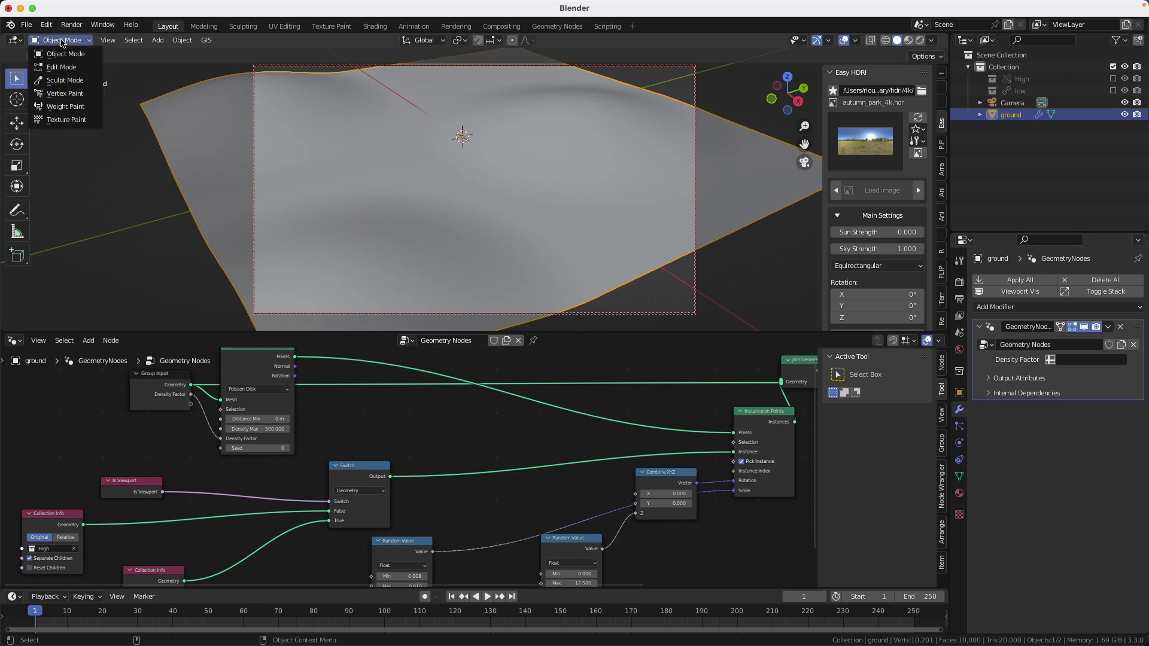
click(57, 98)
mouse_move(299, 112)
mouse_down()
mouse_move(276, 129)
mouse_move(346, 185)
mouse_move(540, 195)
mouse_move(589, 148)
mouse_up()
click(1074, 359)
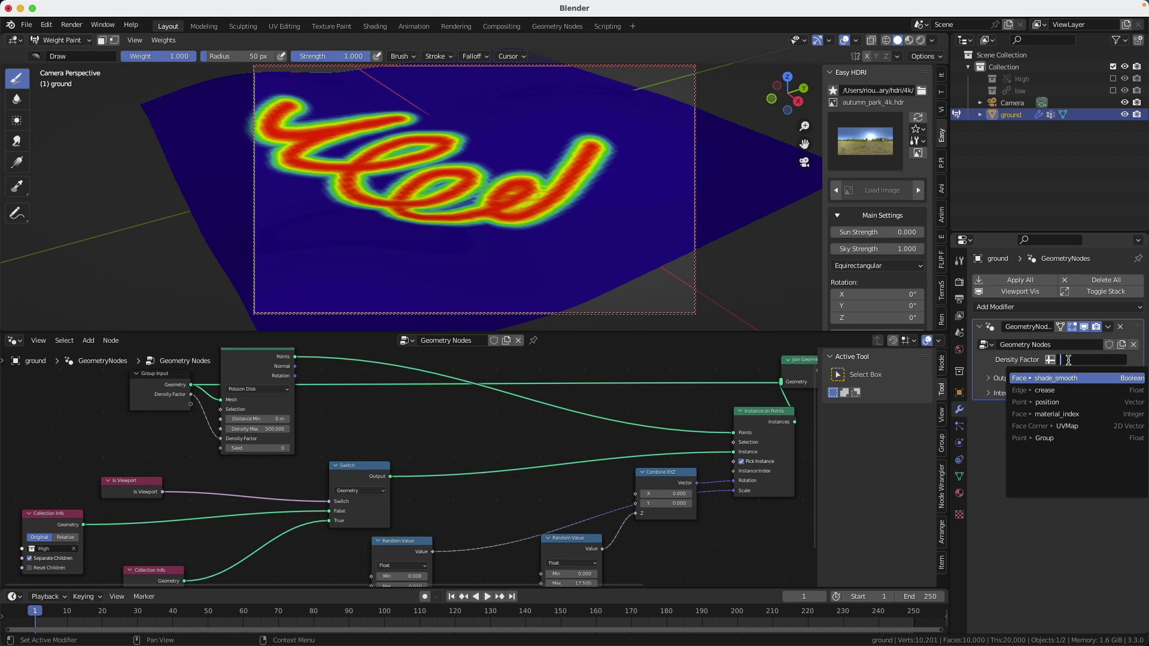
click(1043, 438)
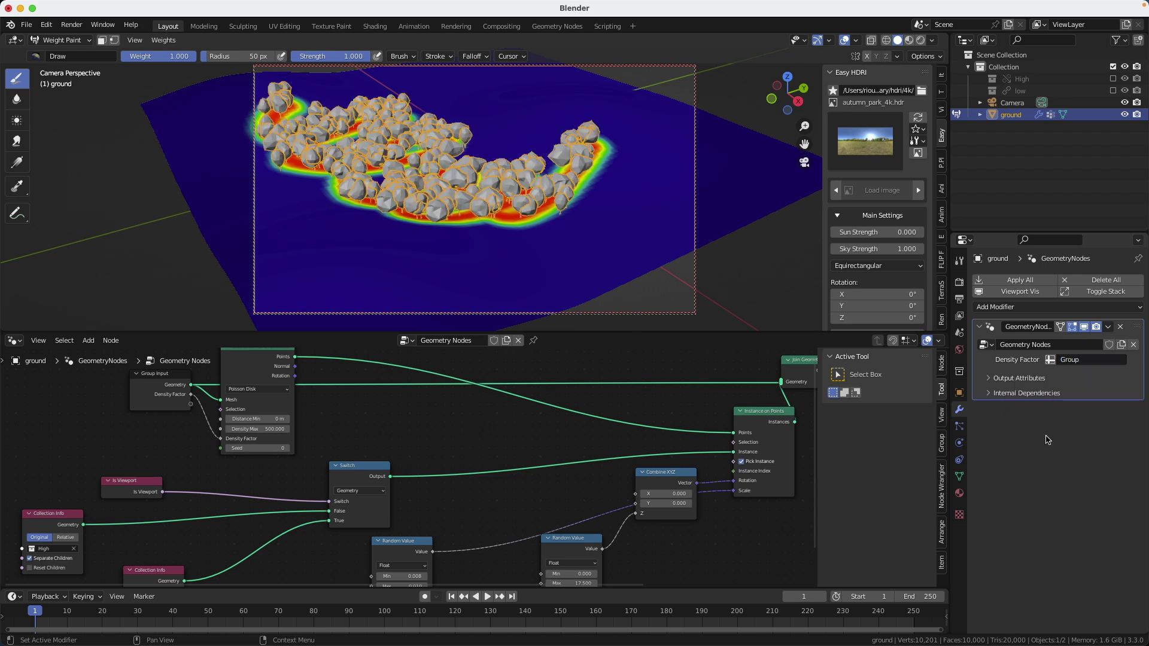
Paint more weight over the ground, and use a 244 px brush with strength lowered to 0.274 for sparser tree areas.
mouse_move(615, 205)
mouse_down()
mouse_move(743, 185)
mouse_move(700, 155)
mouse_move(587, 119)
mouse_move(502, 120)
mouse_up()
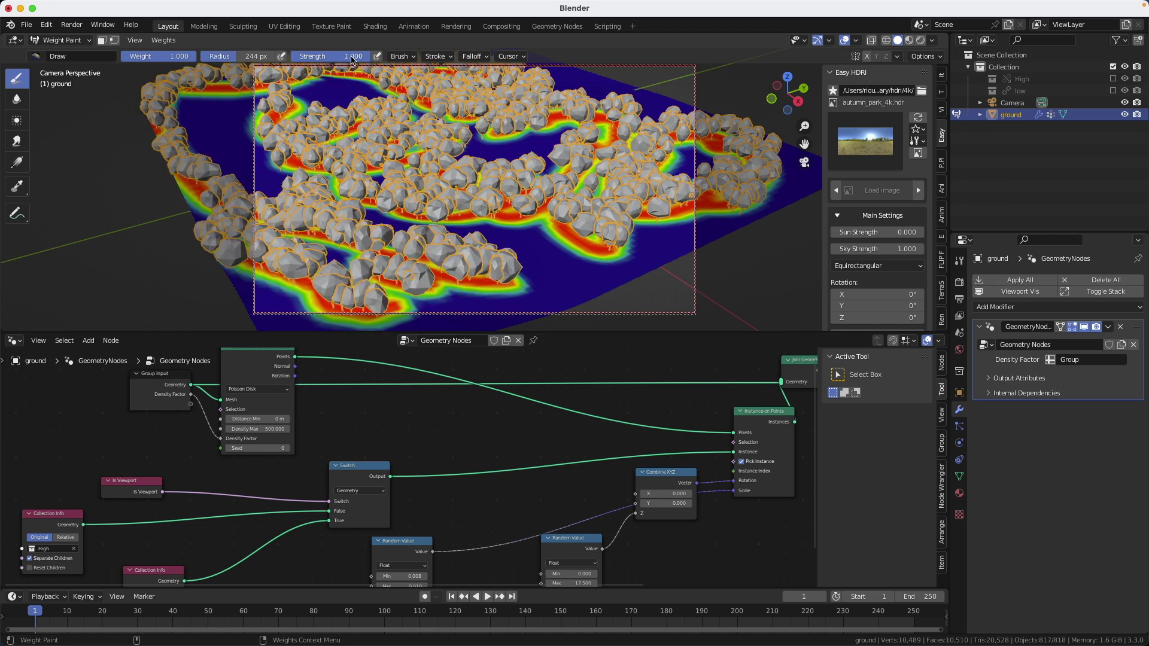
key(shift+f)
click(320, 77)
click(328, 91)
click(496, 205)
click(522, 235)
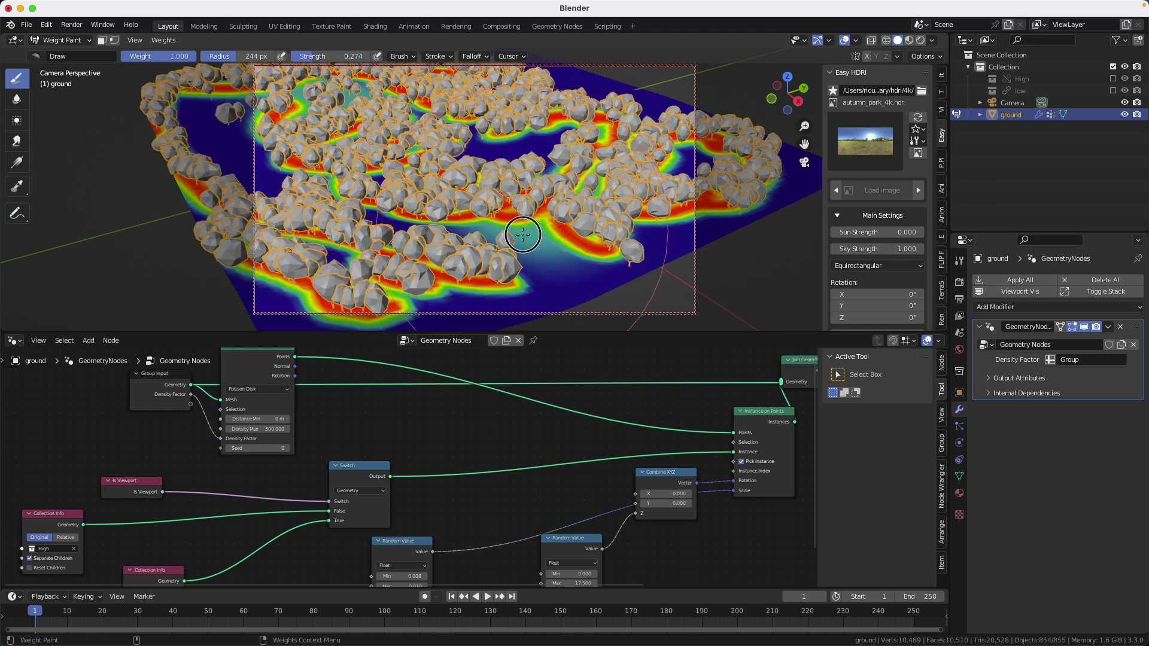